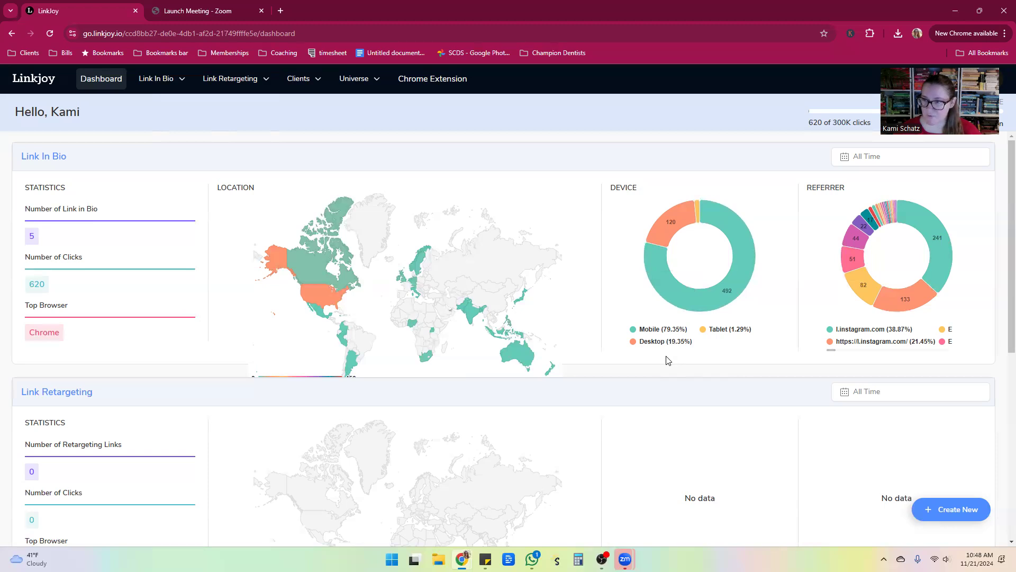
scroll(837, 280, down, 1)
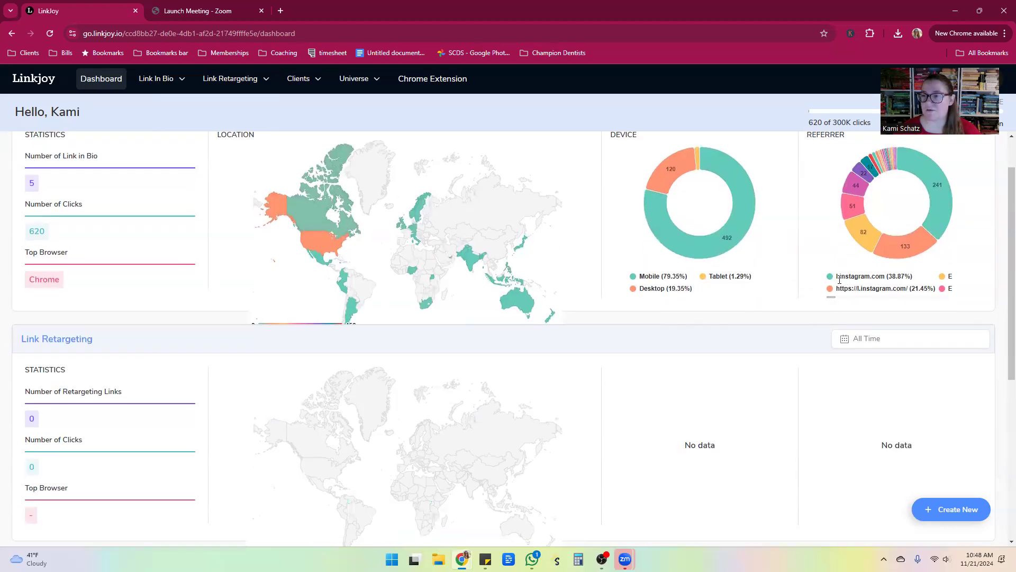
scroll(839, 279, up, 1)
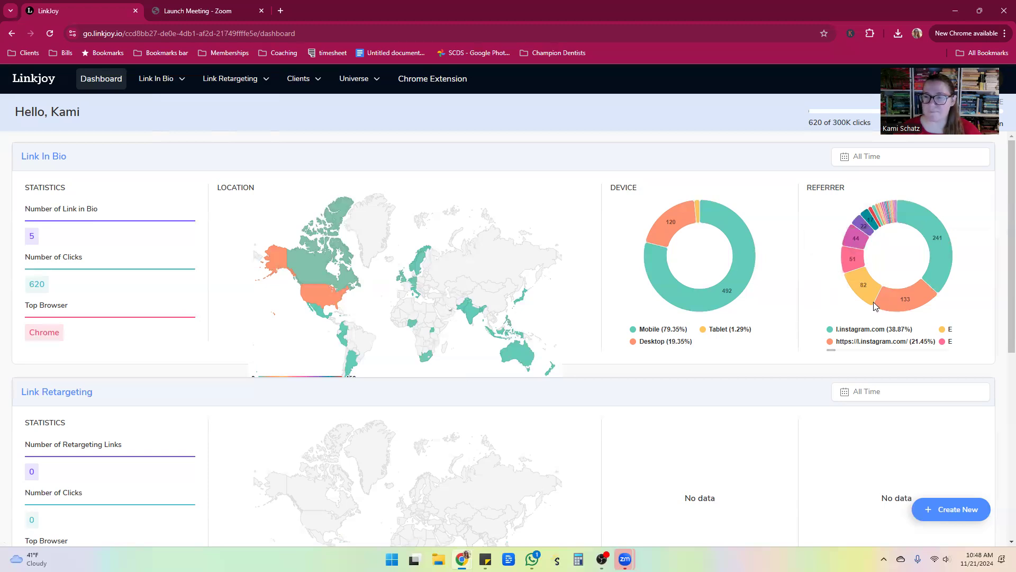
mouse_move(933, 238)
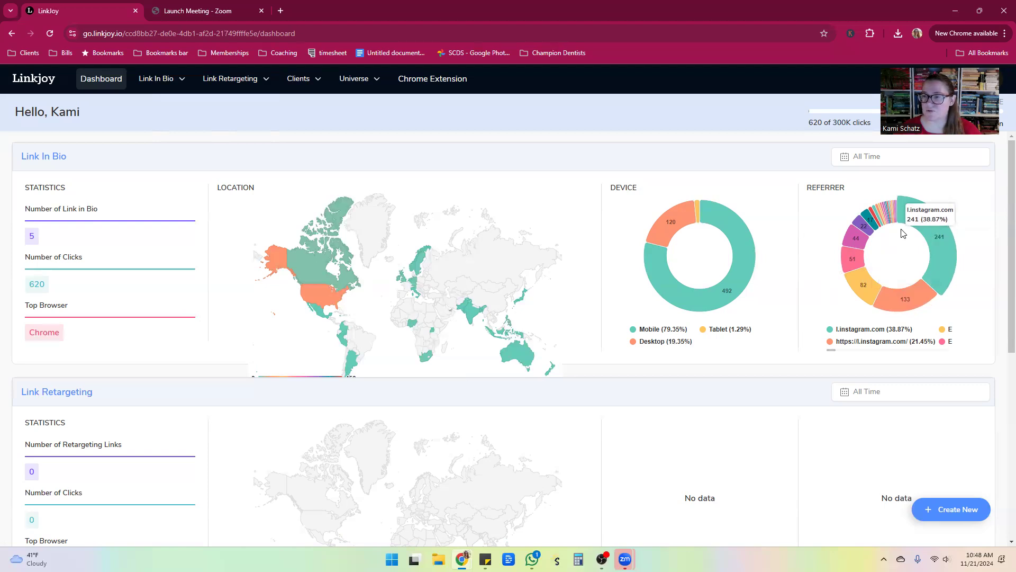
mouse_move(882, 219)
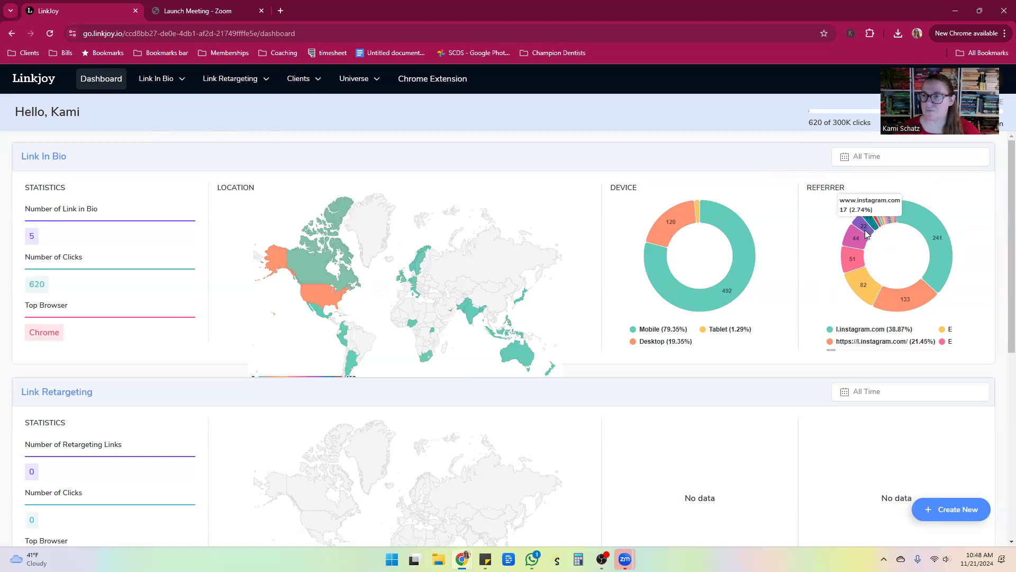
mouse_move(864, 238)
mouse_move(849, 257)
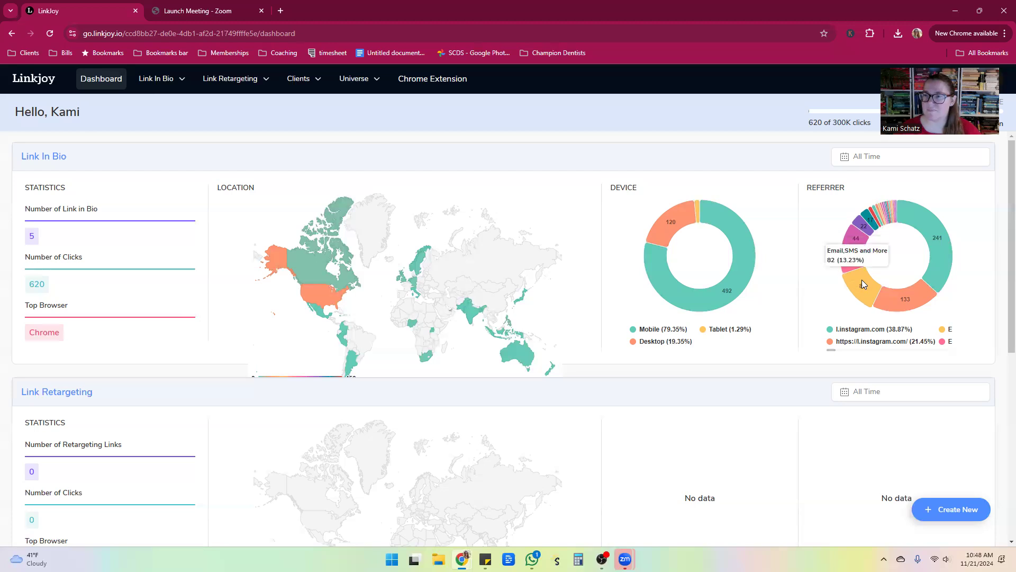
scroll(343, 401, down, 3)
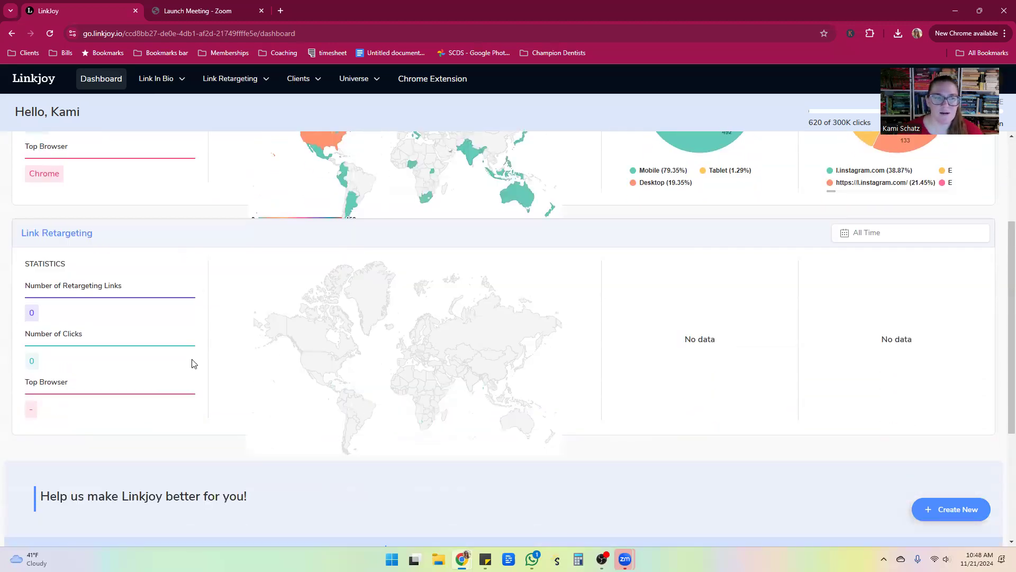
scroll(206, 370, down, 2)
scroll(215, 369, up, 5)
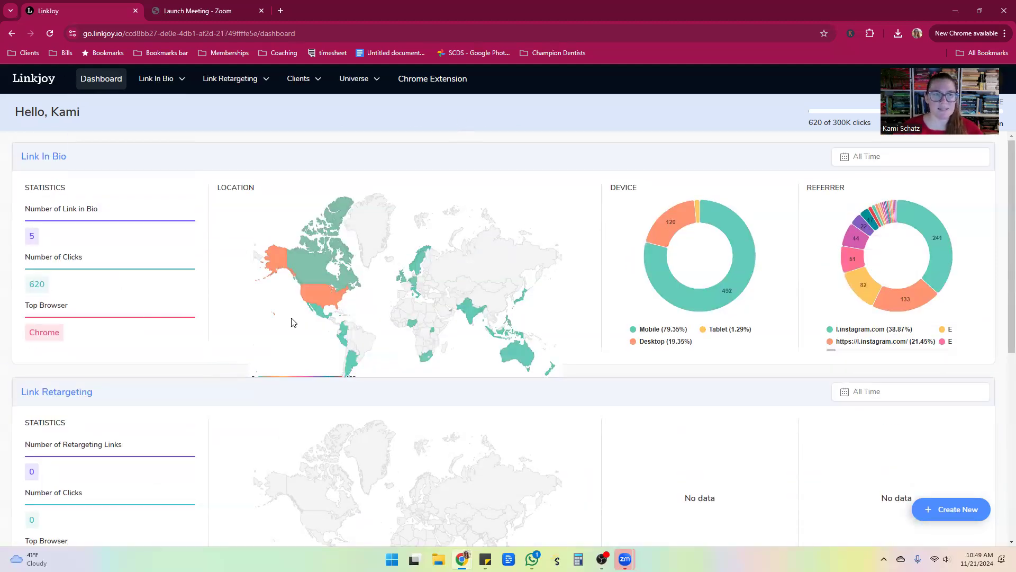
- Look through the Link In Bio, Link Retargeting, Clients and Universe menus
click(143, 82)
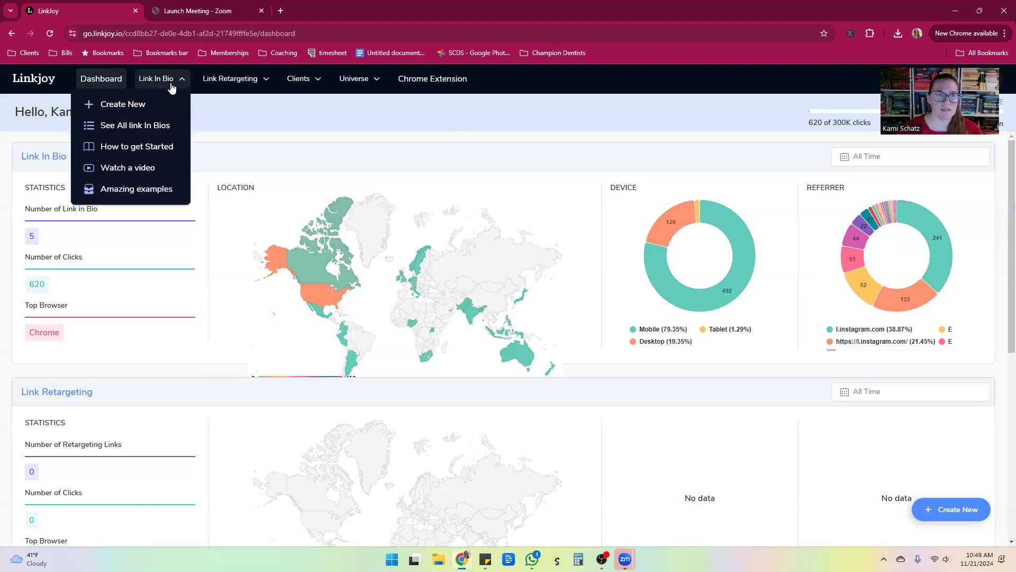
click(219, 81)
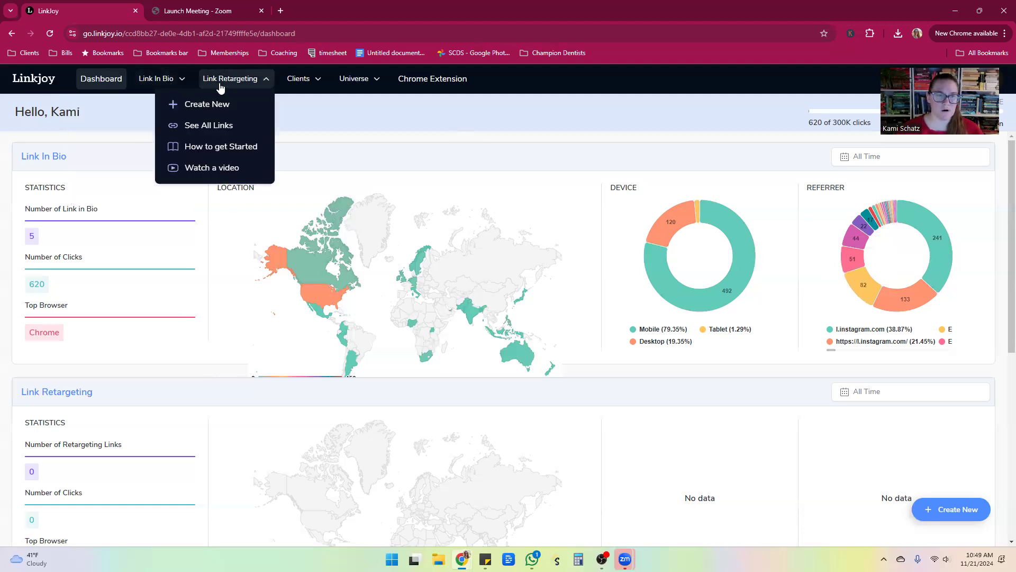
click(297, 79)
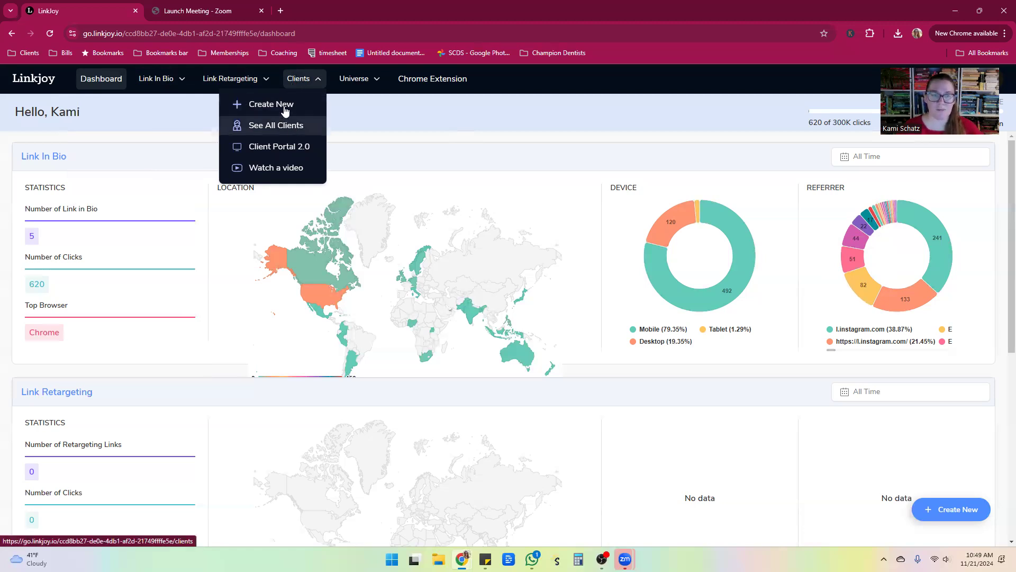
click(347, 84)
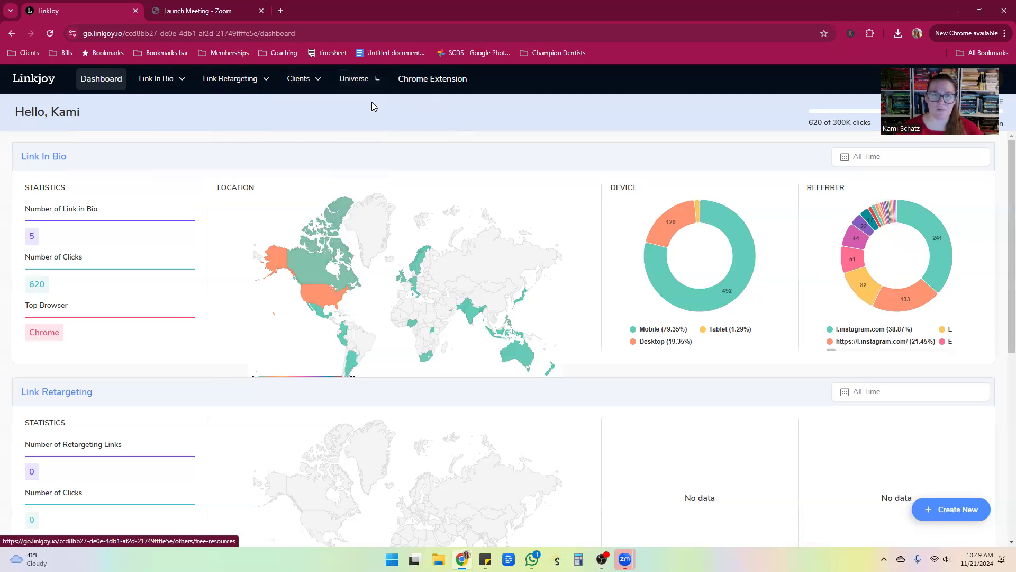
- Open Link In Bio > See All Link In Bios to list all five bio pages
mouse_move(369, 88)
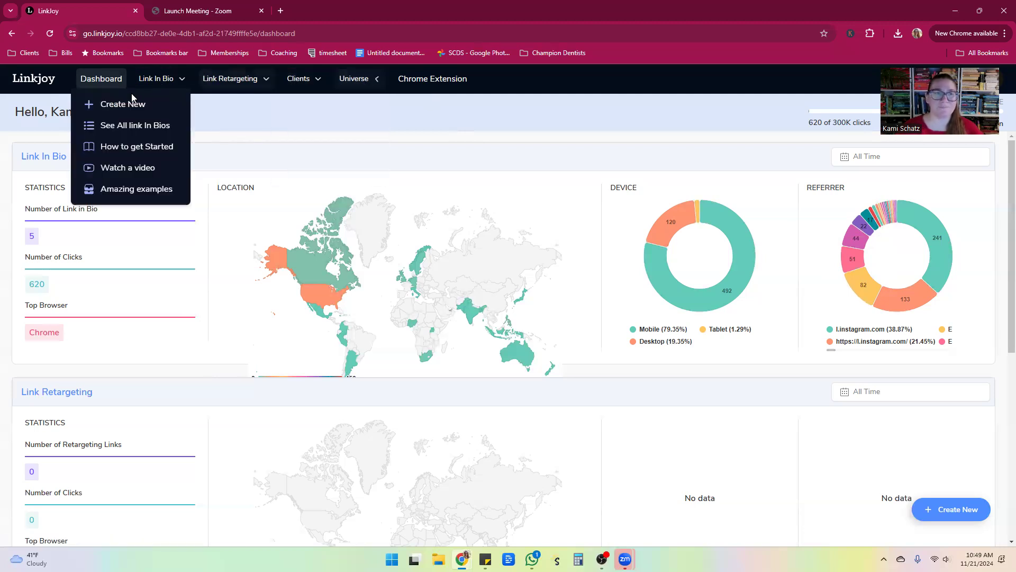
click(170, 81)
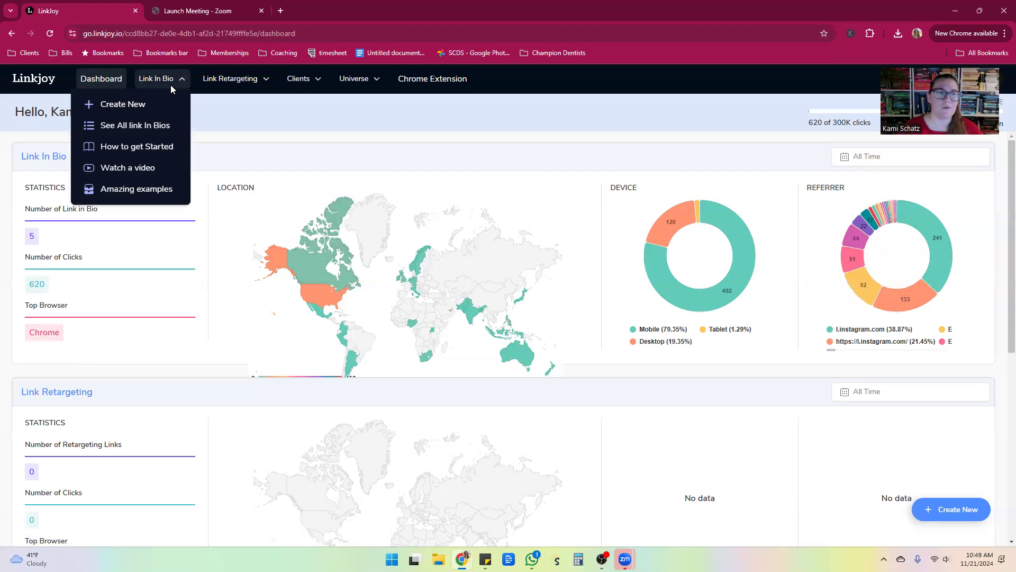
click(148, 127)
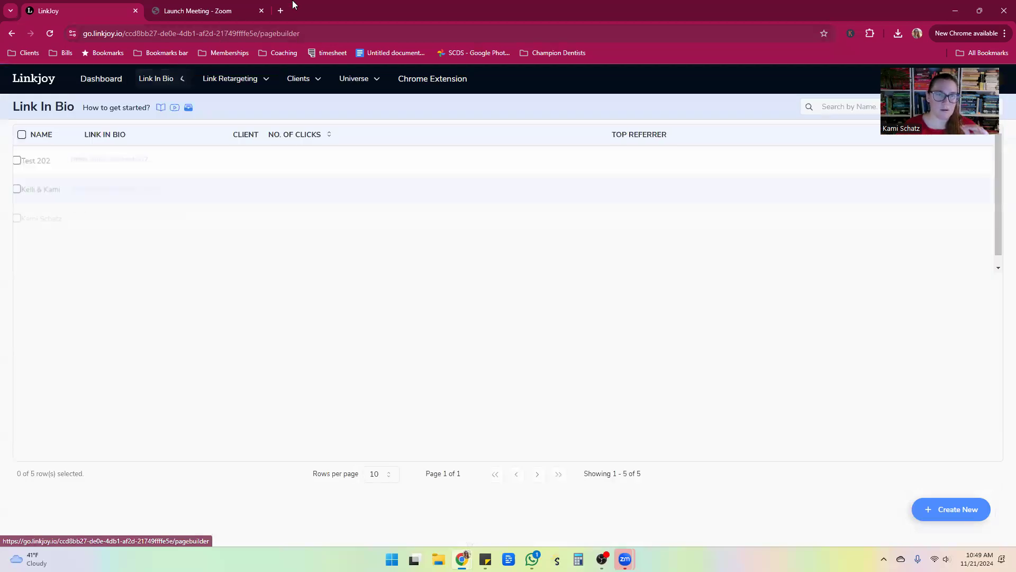
- Go to instagram.com in a new tab and follow the profile's lnkj.in bio link
click(281, 10)
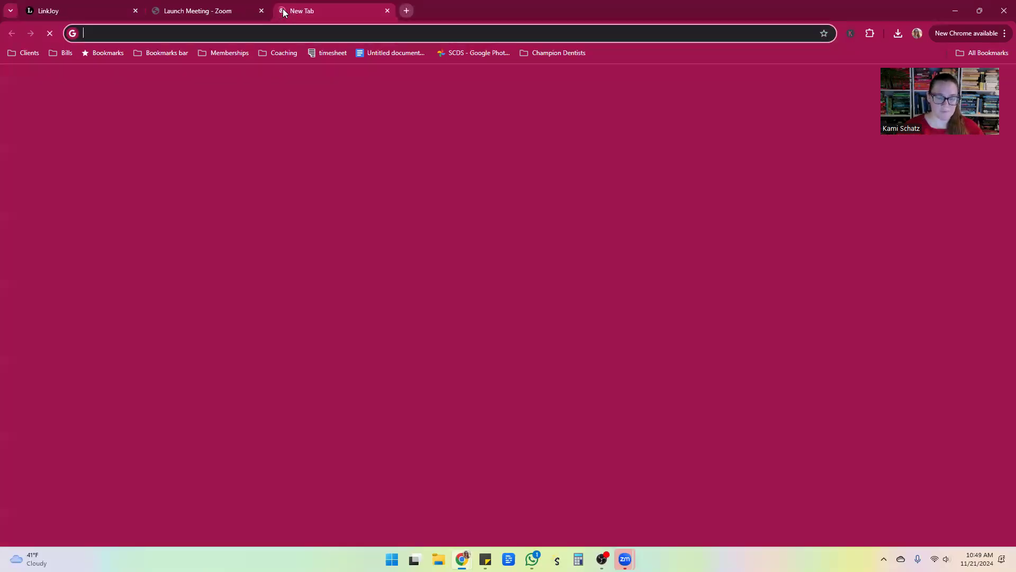
text(instag)
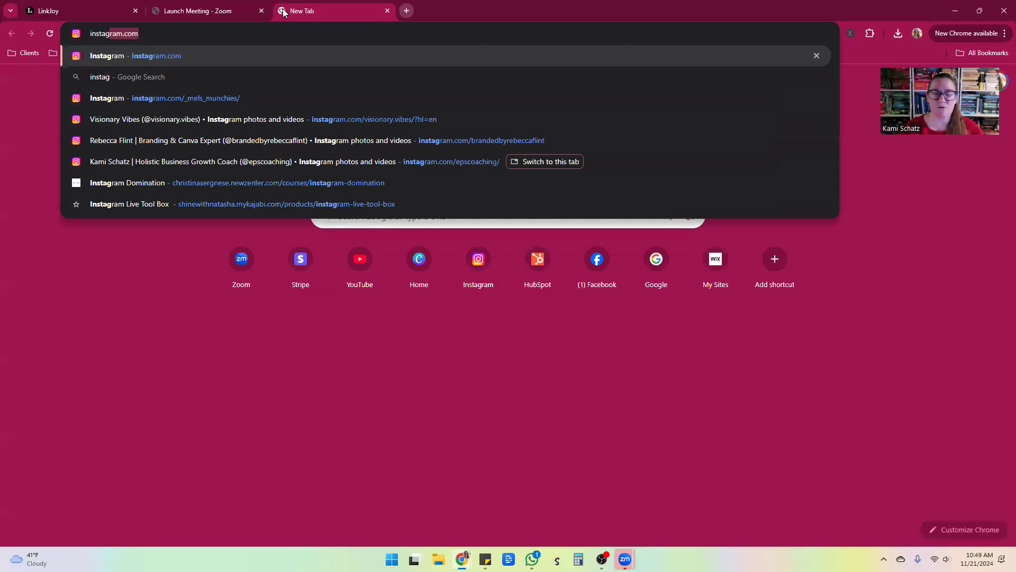
key(Return)
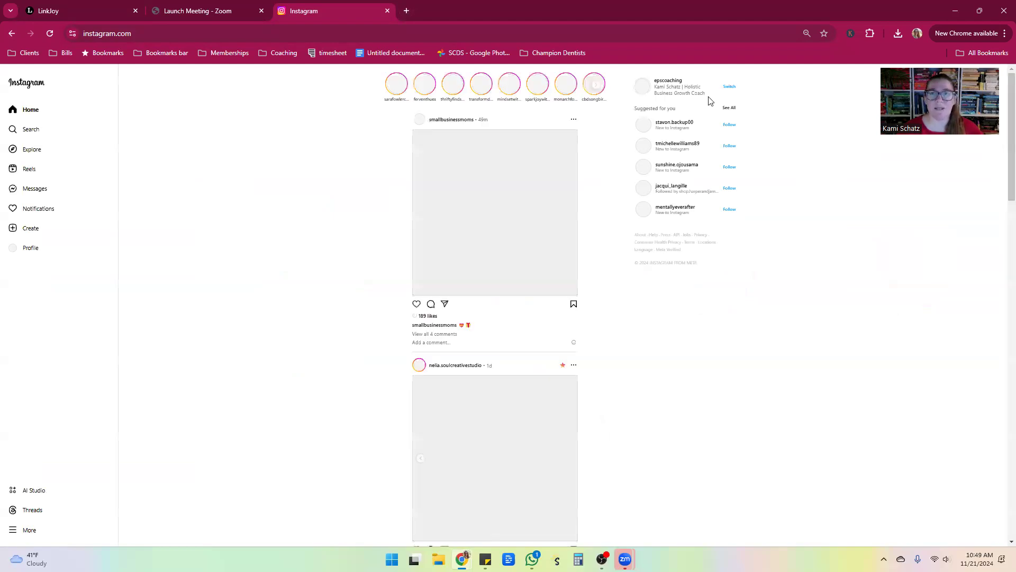
click(663, 83)
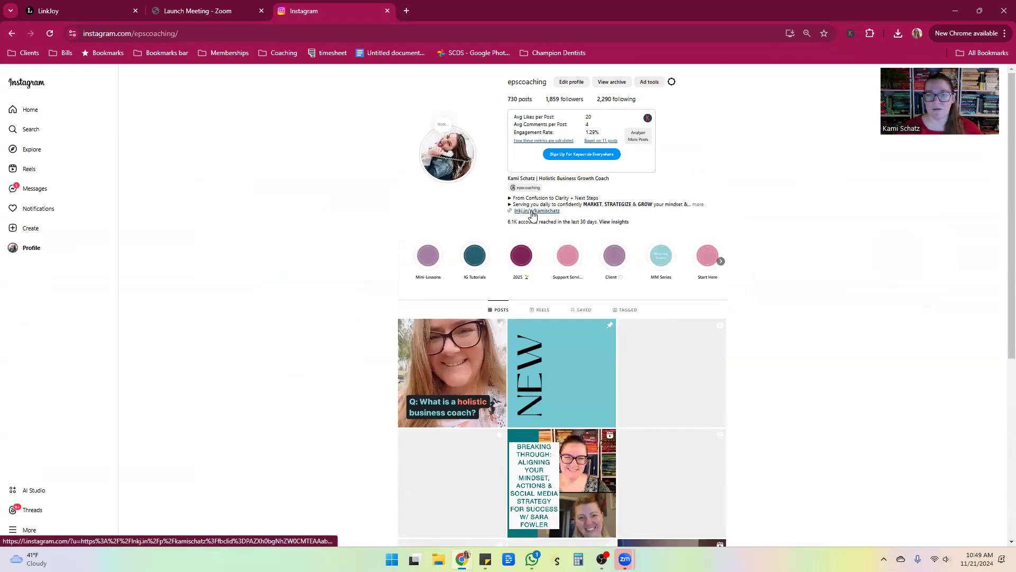
click(532, 211)
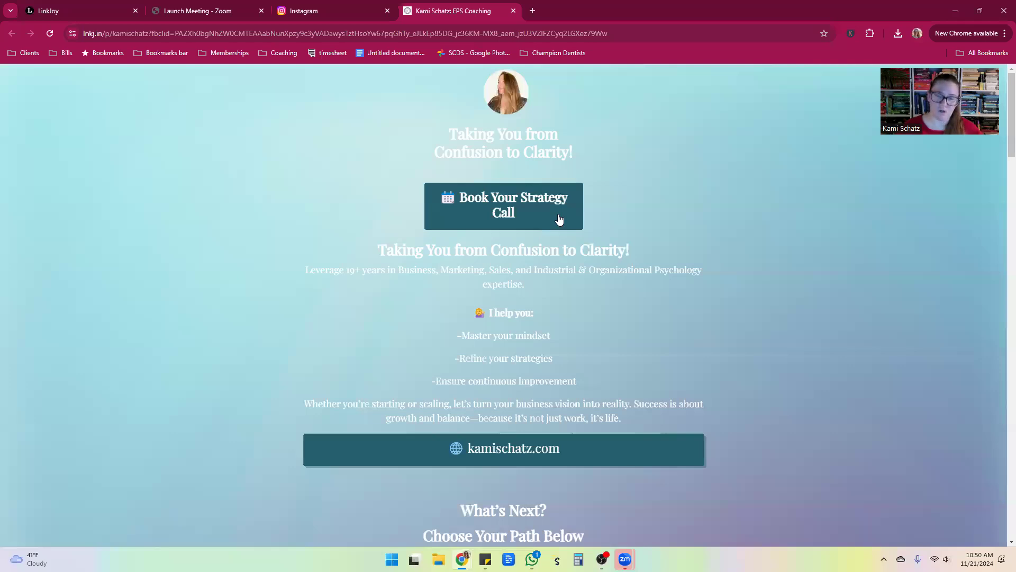
- Scroll down the bio page and open the free strategy call booking link, then return
scroll(572, 321, down, 1)
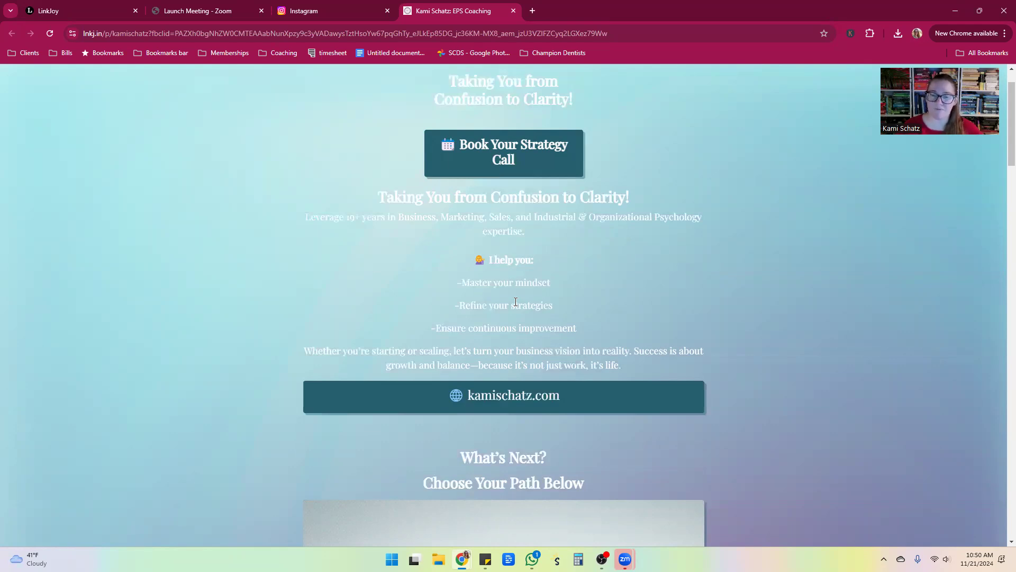
scroll(272, 344, down, 2)
scroll(253, 348, down, 2)
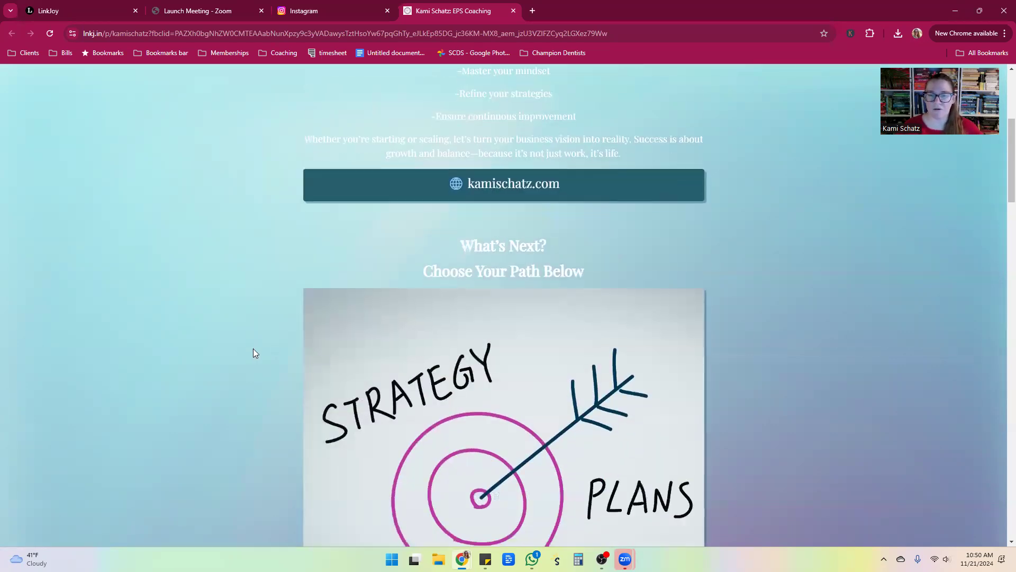
scroll(253, 348, down, 1)
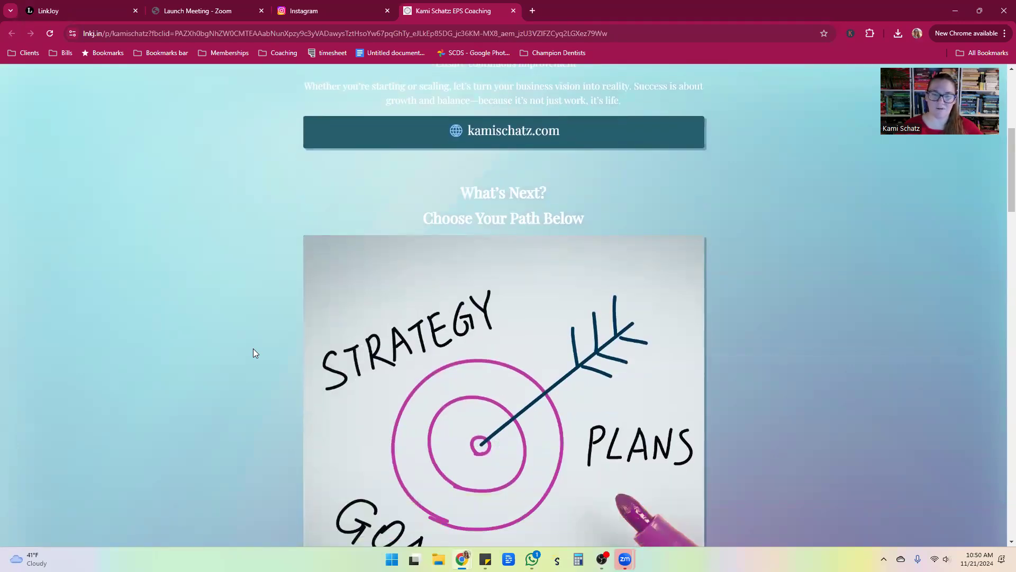
scroll(253, 348, down, 4)
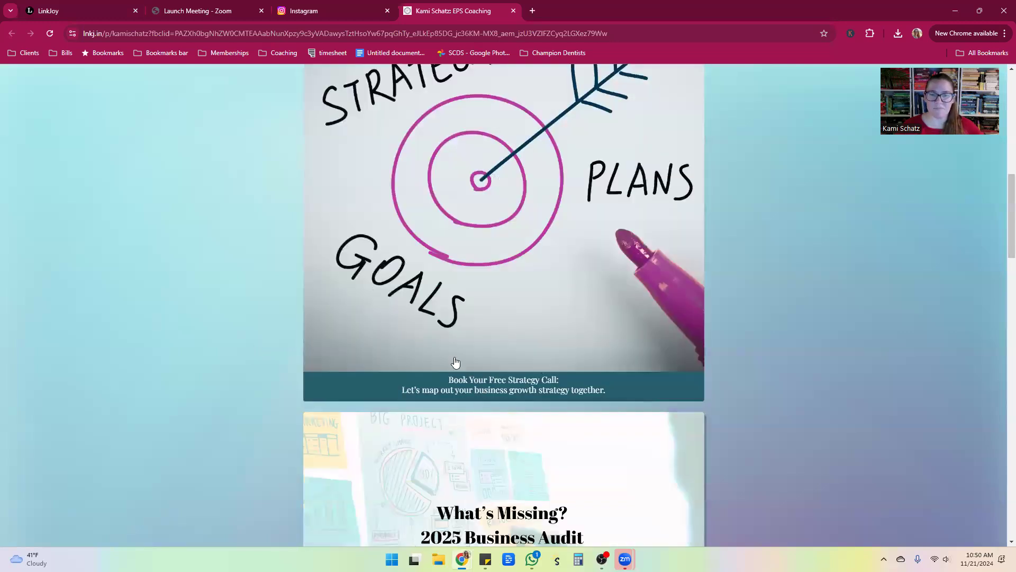
click(509, 390)
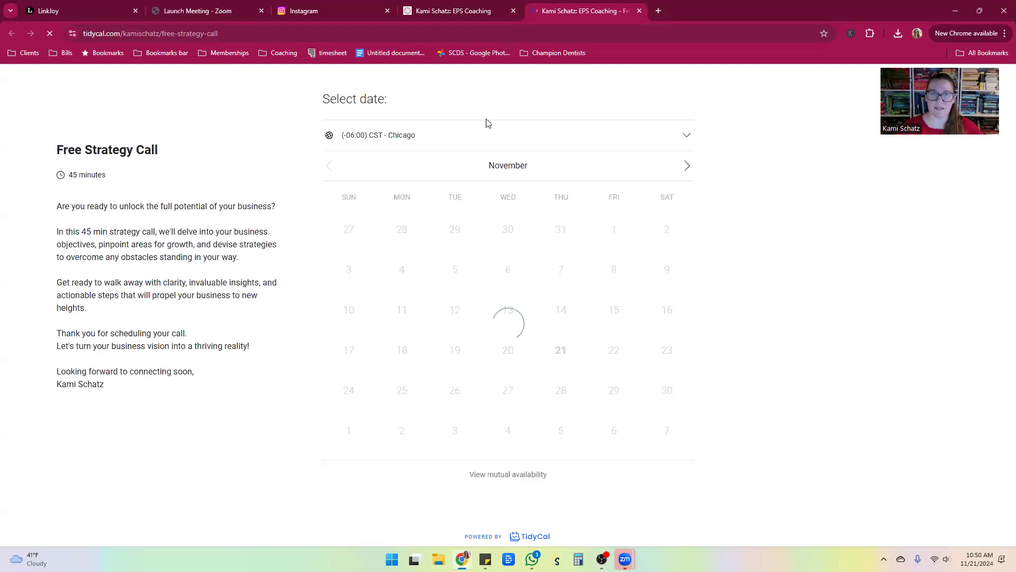
key(ctrl+shift+Tab)
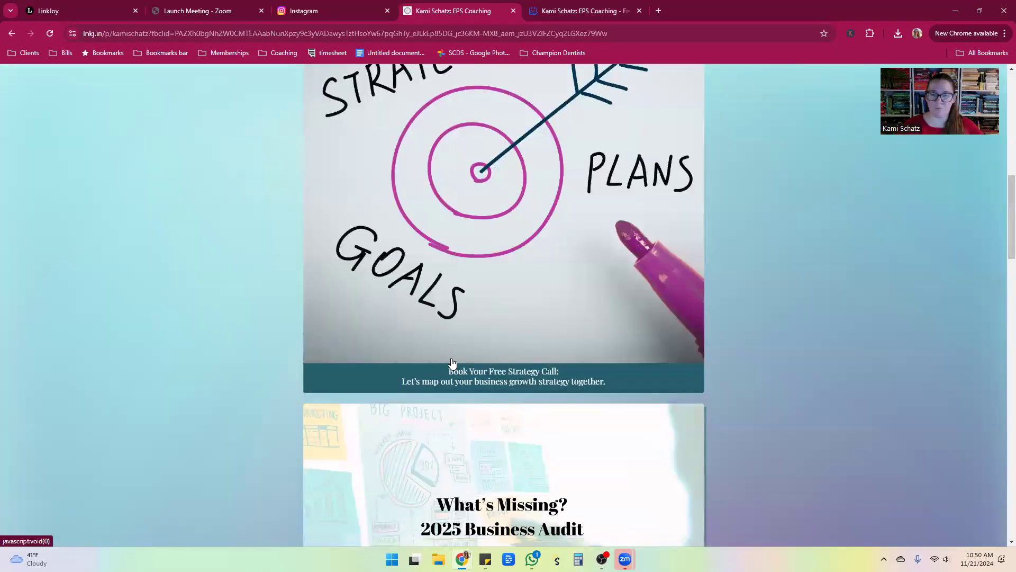
- Scroll through the remaining cards down to the social icons, then back to the top
scroll(454, 363, down, 4)
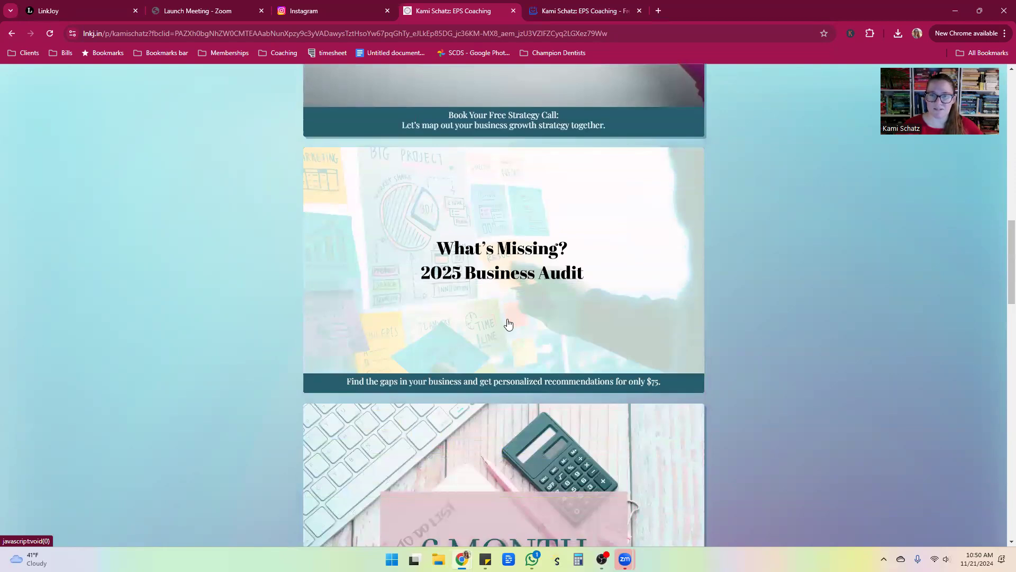
scroll(454, 367, down, 4)
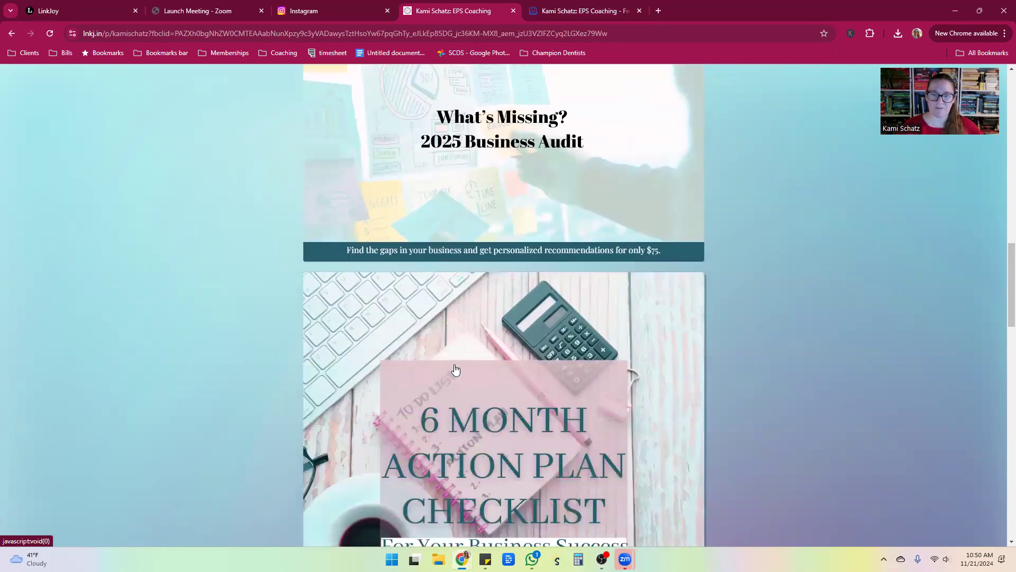
scroll(620, 369, down, 2)
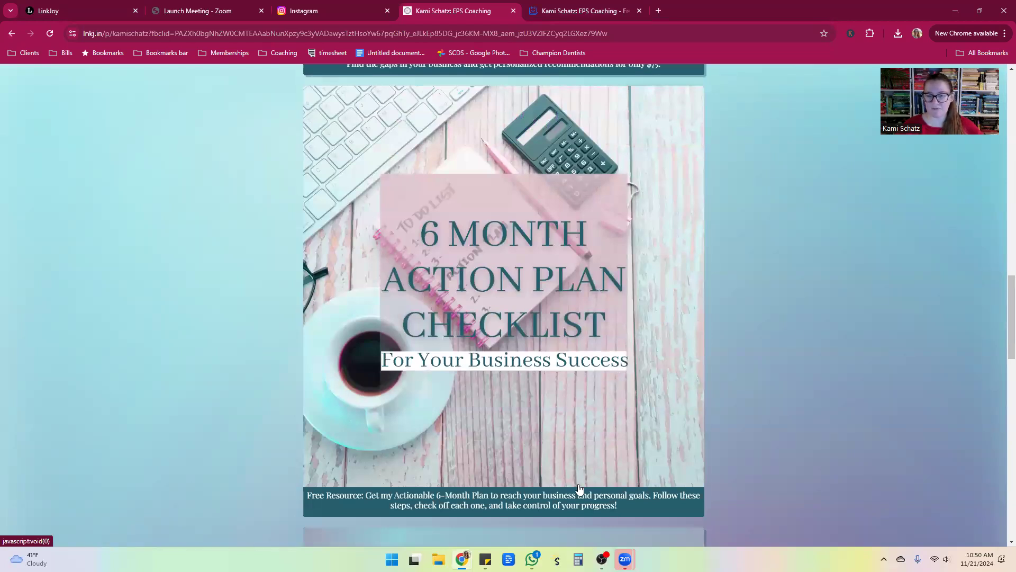
scroll(577, 496, down, 8)
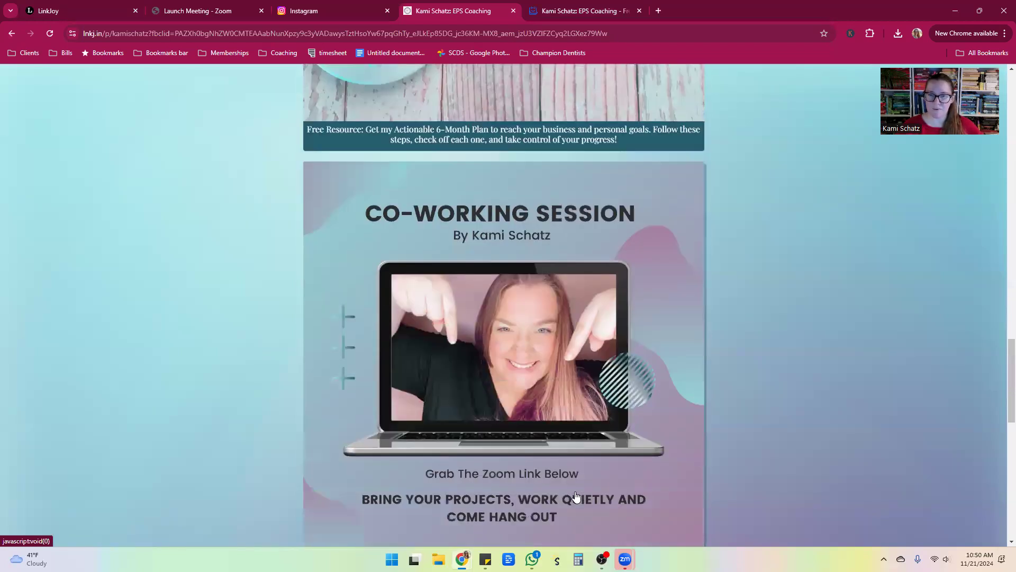
scroll(577, 490, down, 2)
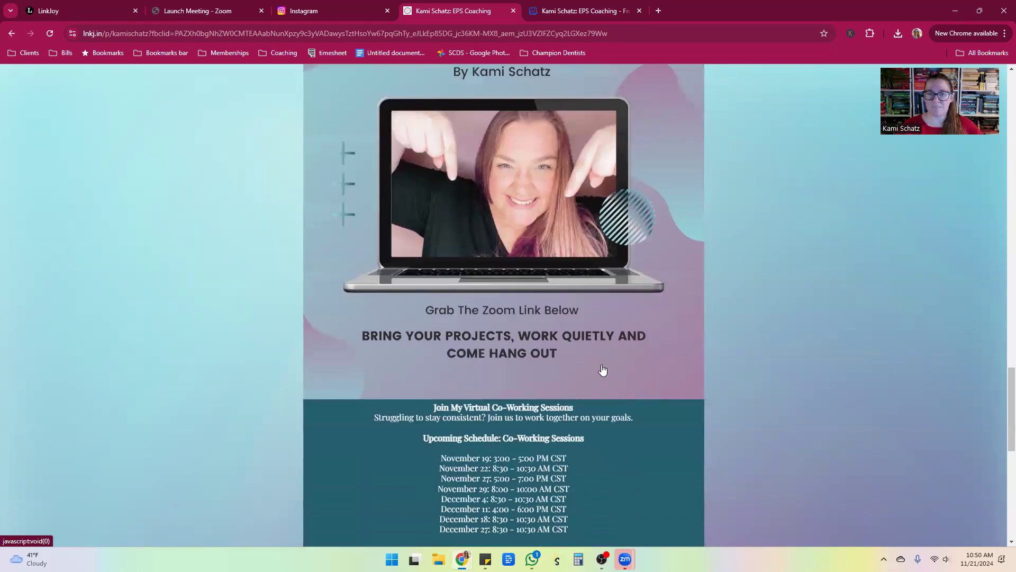
scroll(609, 369, up, 1)
scroll(611, 367, up, 2)
scroll(561, 392, down, 7)
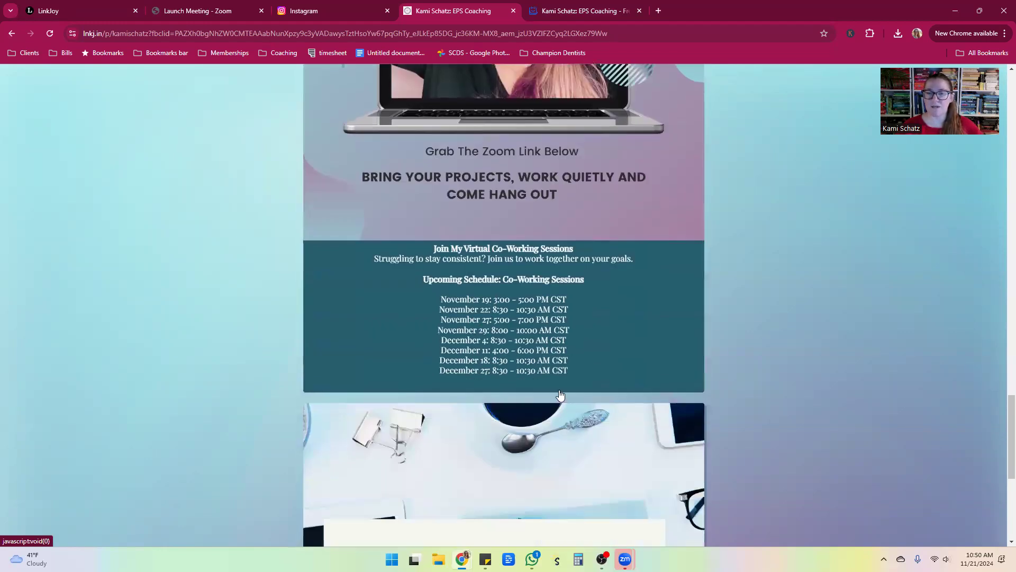
scroll(562, 408, down, 4)
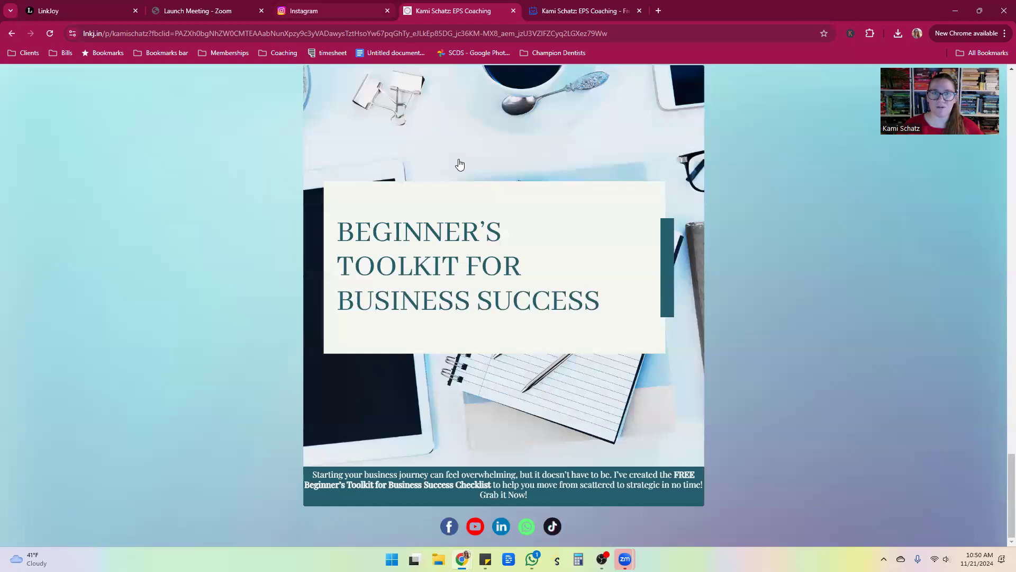
scroll(459, 153, up, 1)
scroll(460, 153, up, 20)
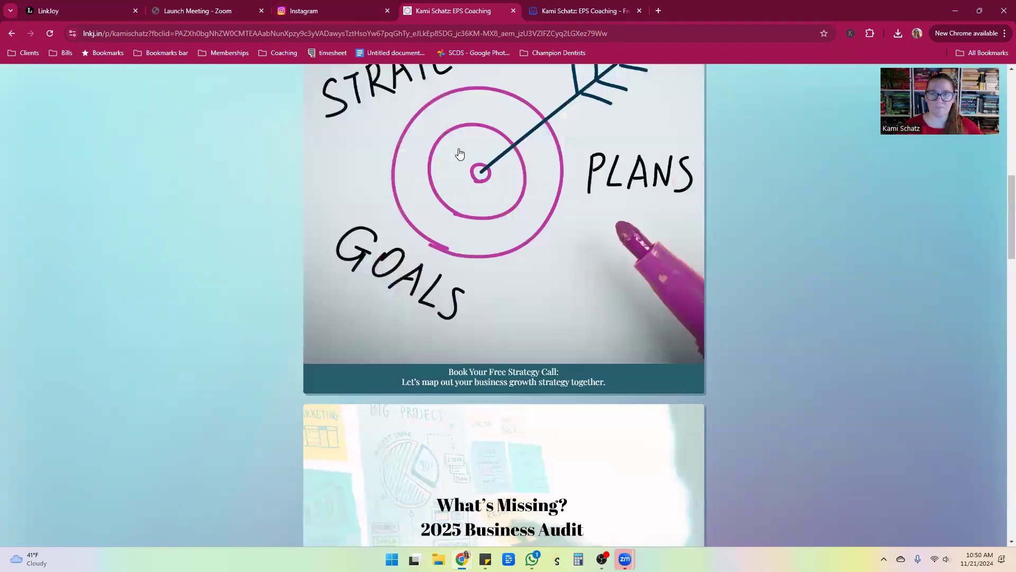
scroll(460, 153, up, 5)
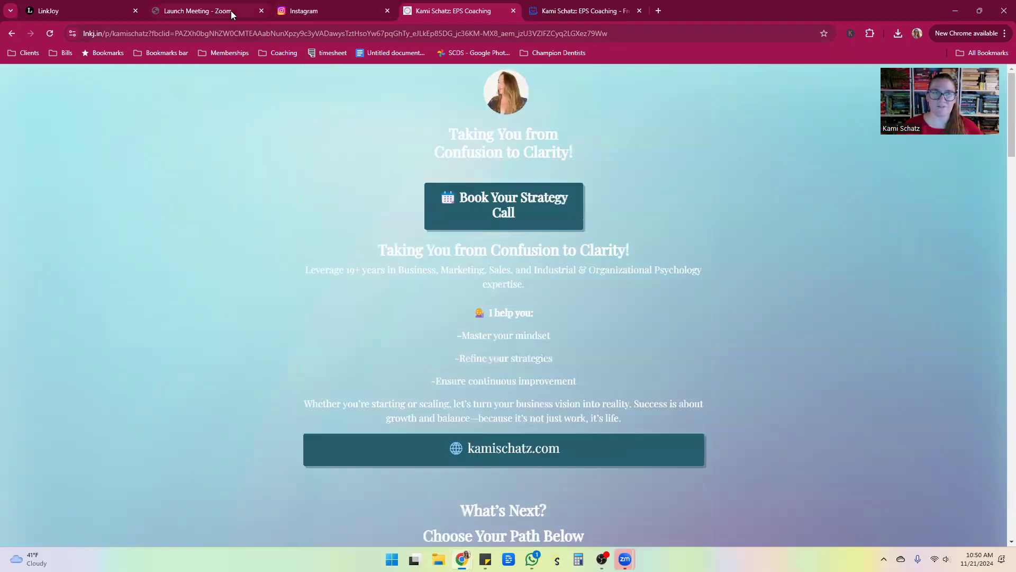
- Open the coaching page in Linkjoy's Link In Bio builder and choose Add Block
click(348, 14)
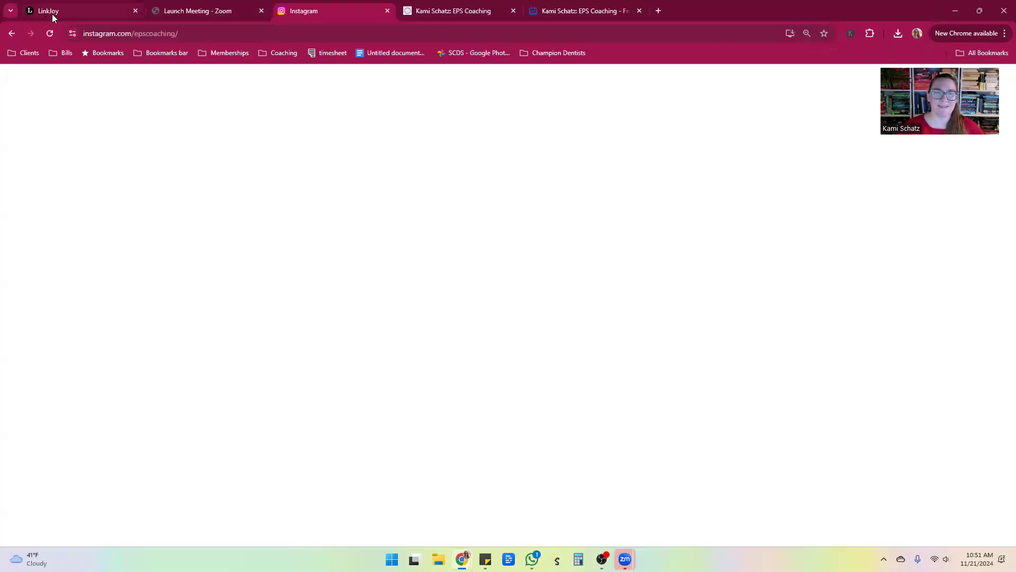
click(51, 14)
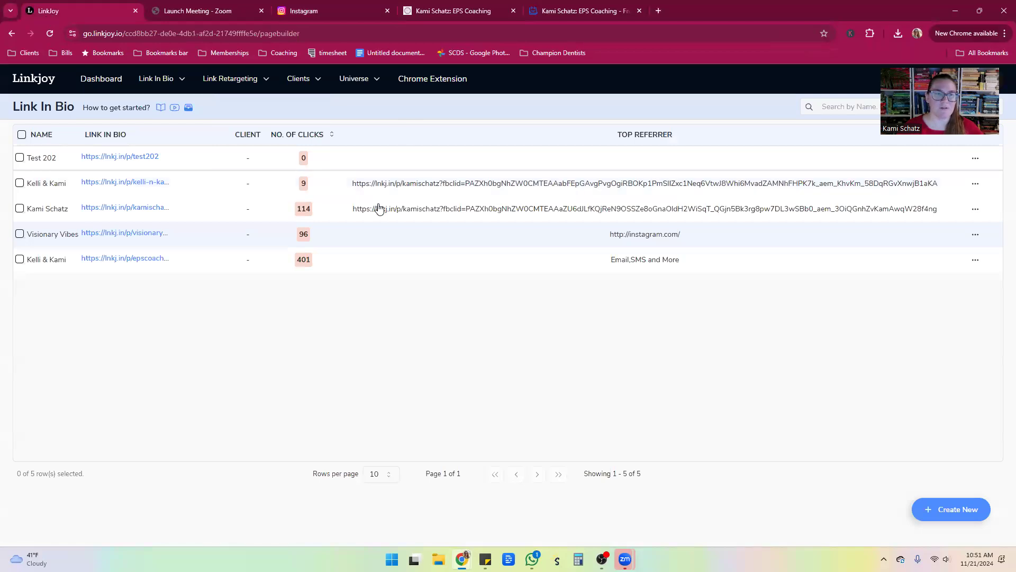
click(69, 211)
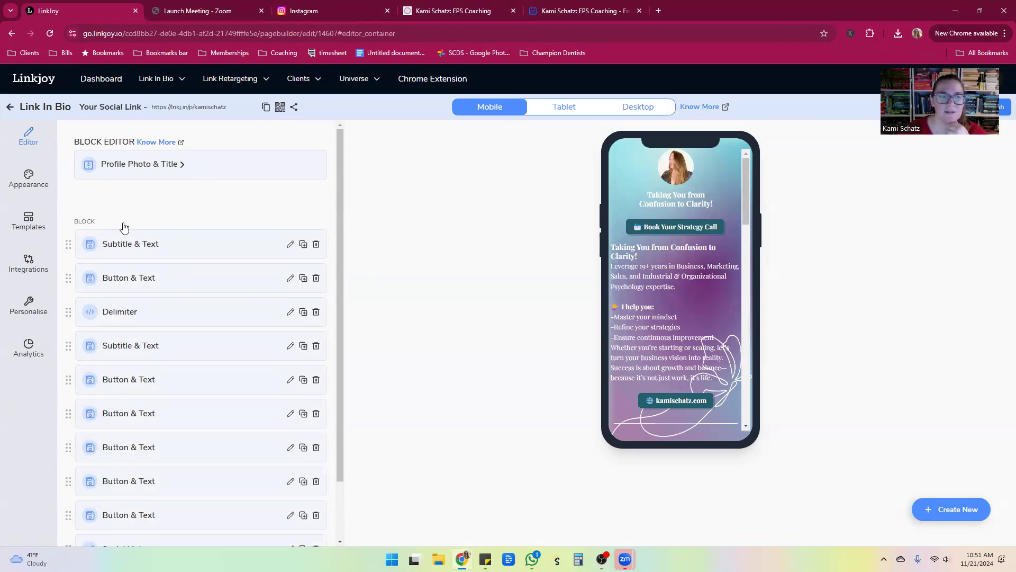
scroll(135, 237, down, 2)
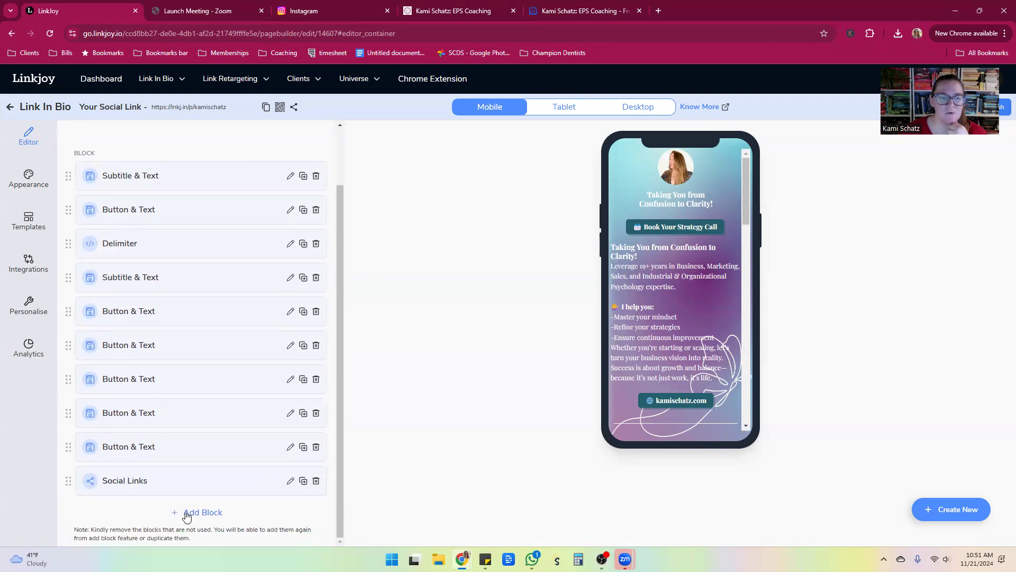
click(182, 514)
- Review the available block types alongside the page's mobile preview
scroll(204, 292, up, 2)
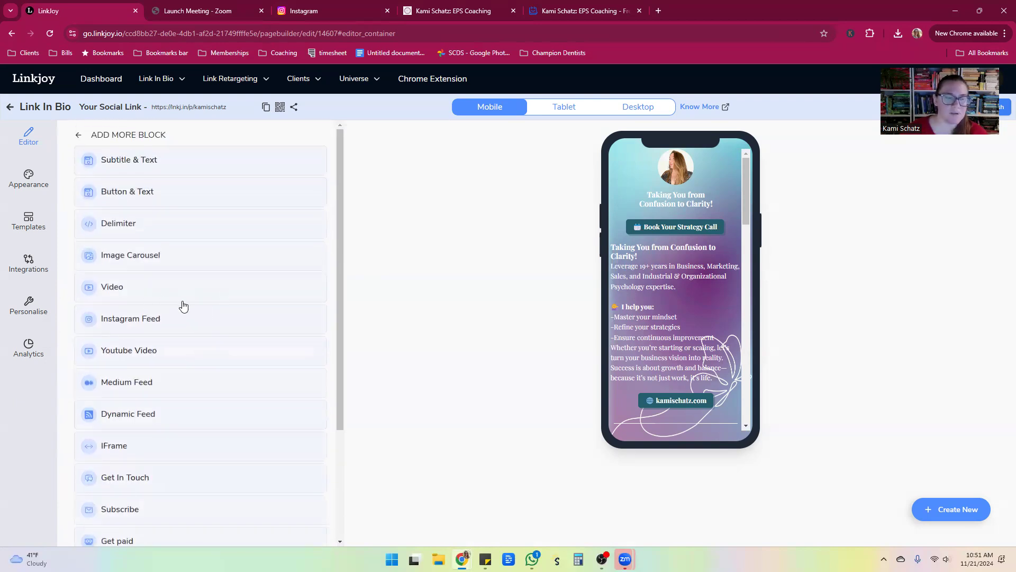
scroll(177, 331, down, 2)
scroll(177, 333, down, 2)
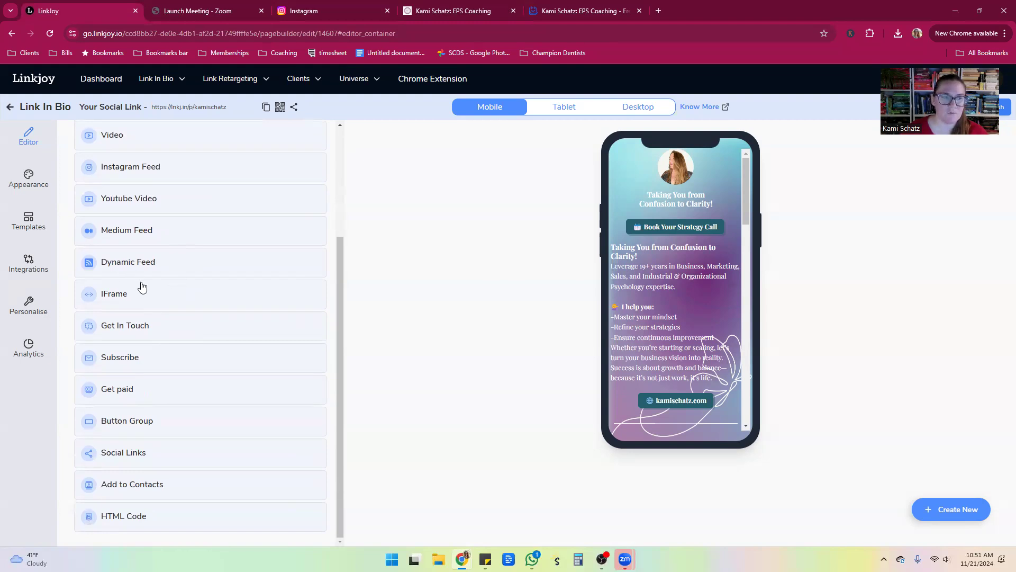
scroll(142, 286, up, 4)
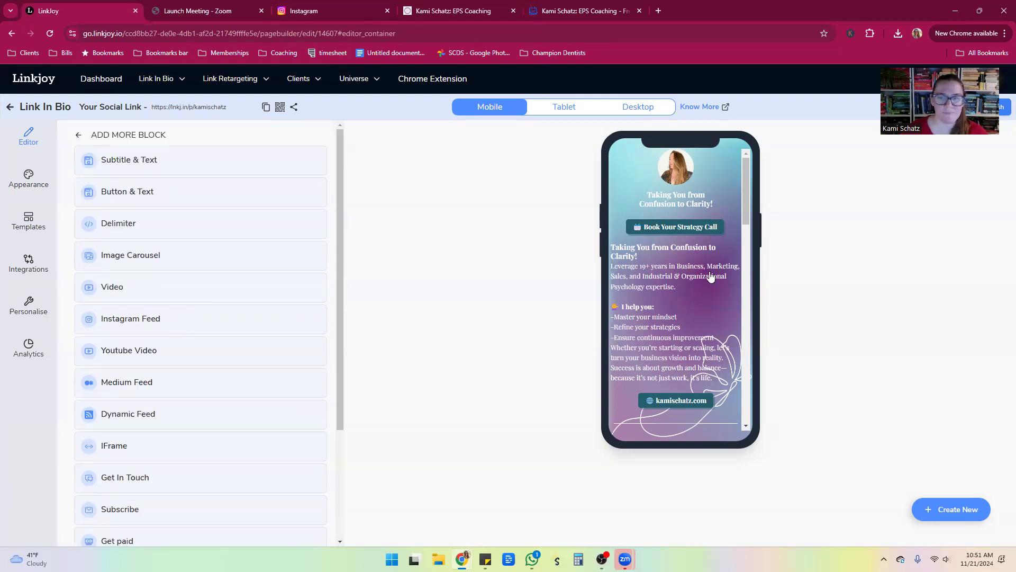
scroll(690, 272, down, 6)
scroll(657, 231, up, 3)
scroll(624, 272, down, 1)
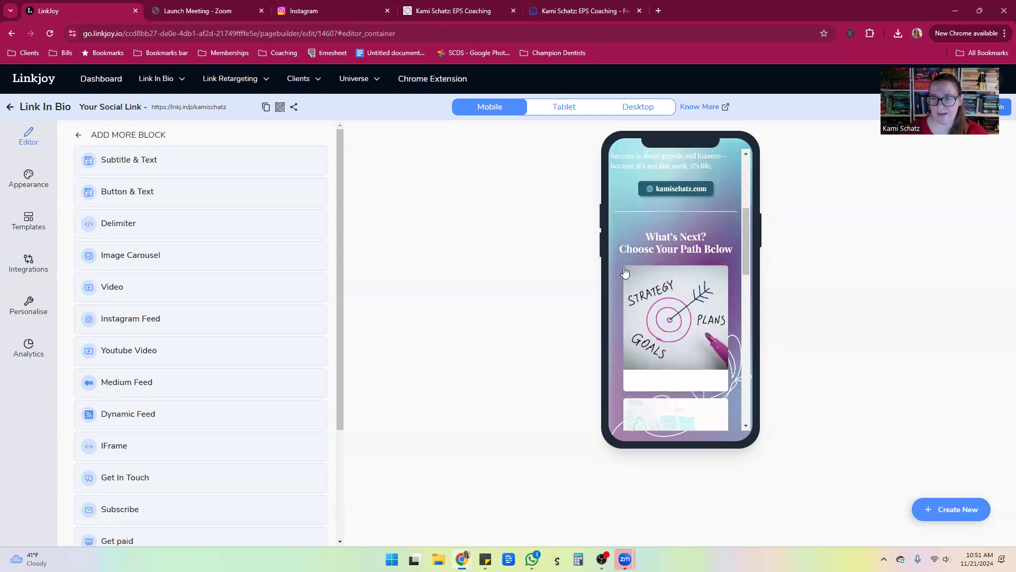
drag(630, 378, 721, 388)
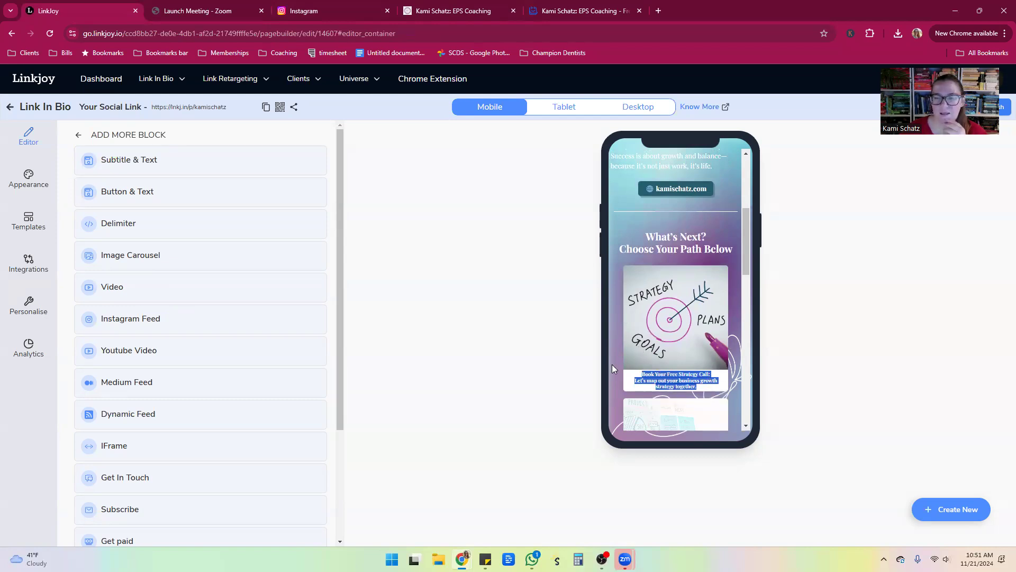
scroll(613, 367, down, 6)
scroll(611, 364, down, 4)
scroll(612, 365, down, 3)
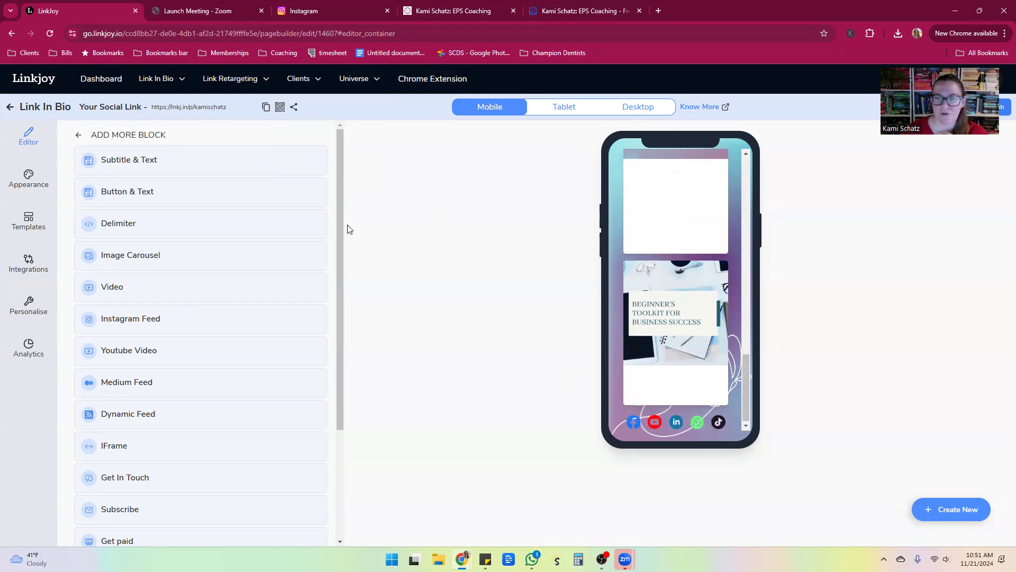
drag(106, 289, 461, 358)
click(608, 324)
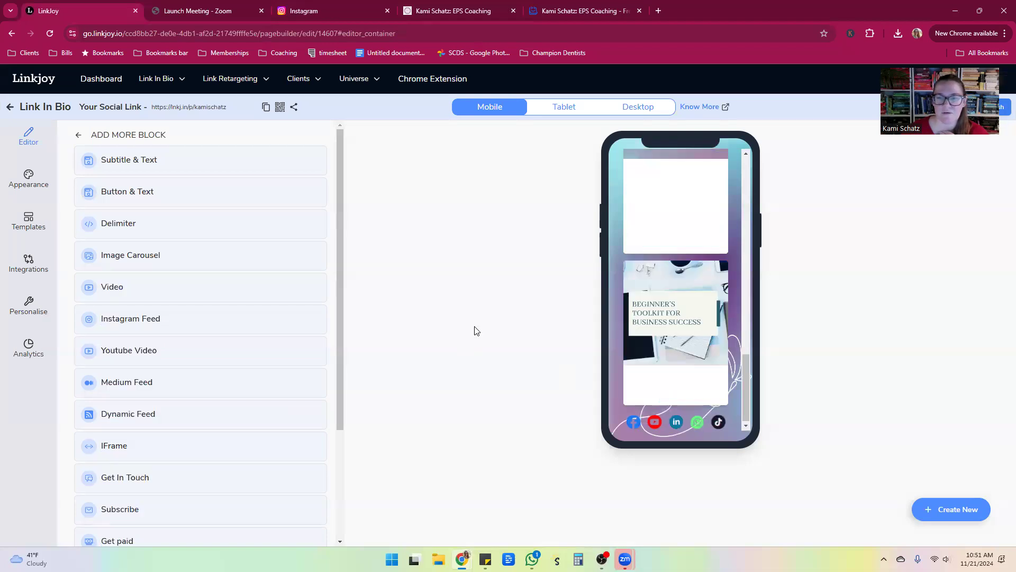
- Add a Video block titled 'Instagram 101 Masterclass' and open a blank browser tab
click(106, 288)
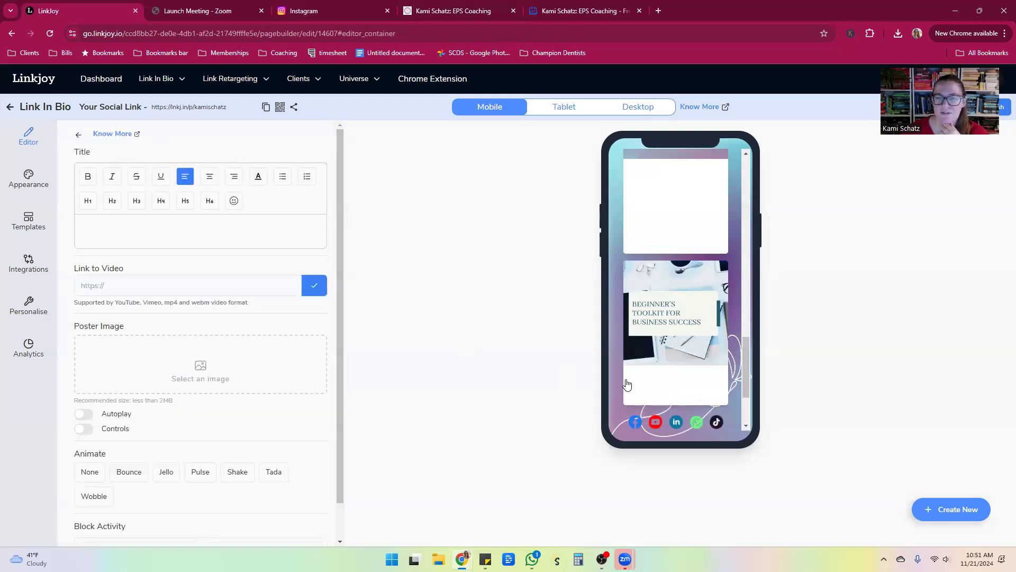
click(198, 244)
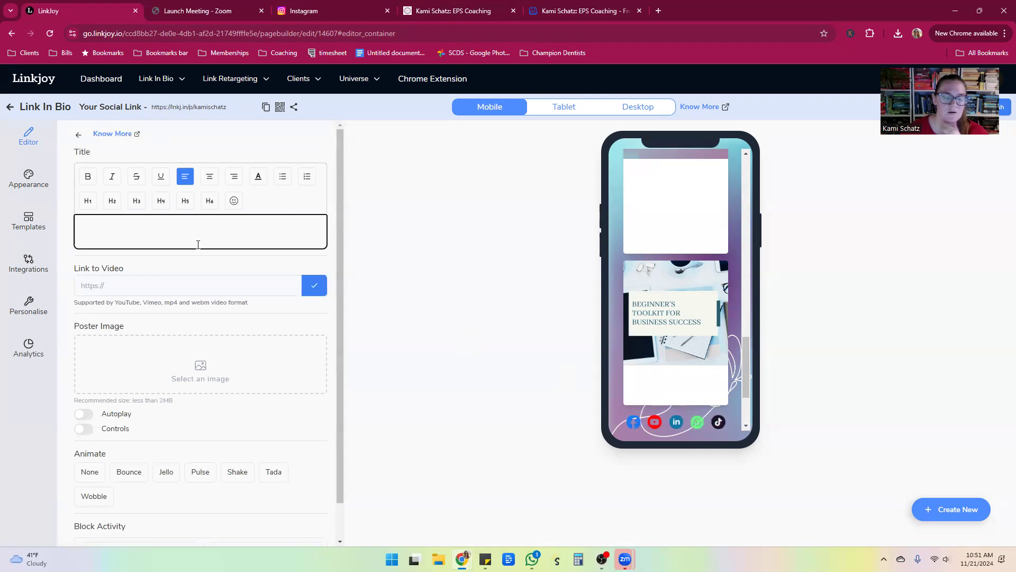
text(Instagram 101 Masterclass)
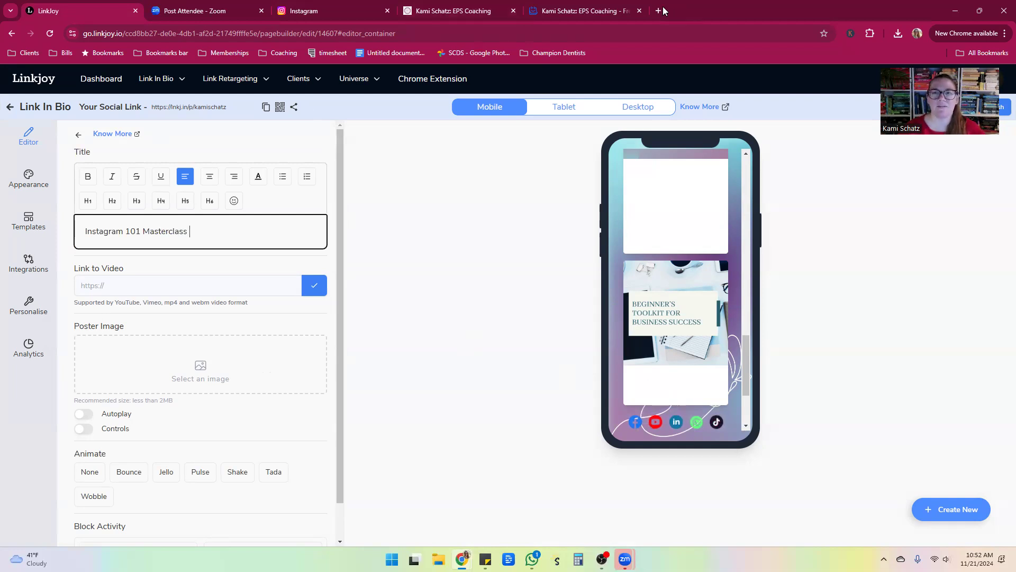
click(661, 10)
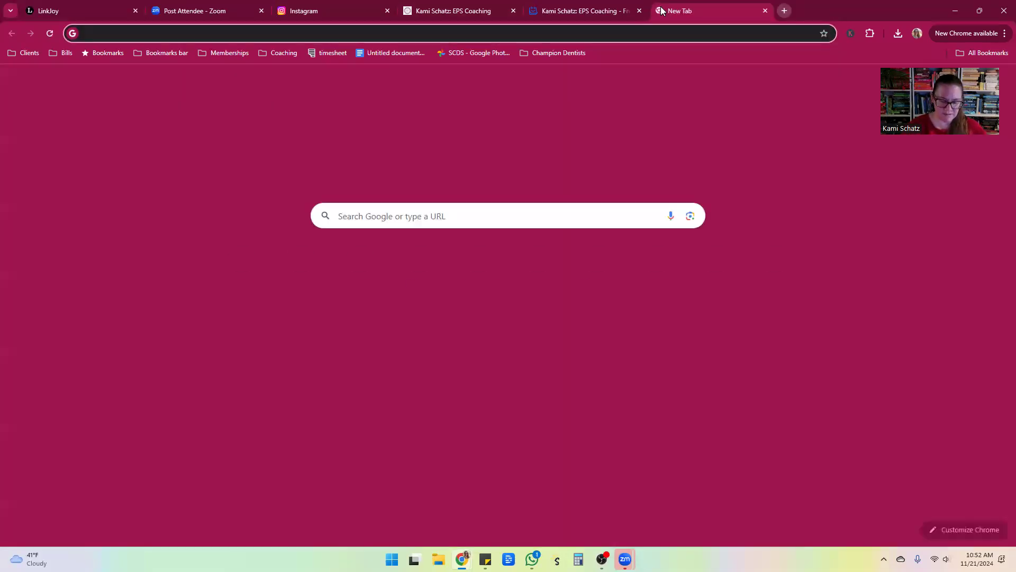
- Go to youtube.com and reach the EPS Coaching channel's YouTube Studio via the account menu
text(yout)
key(Return)
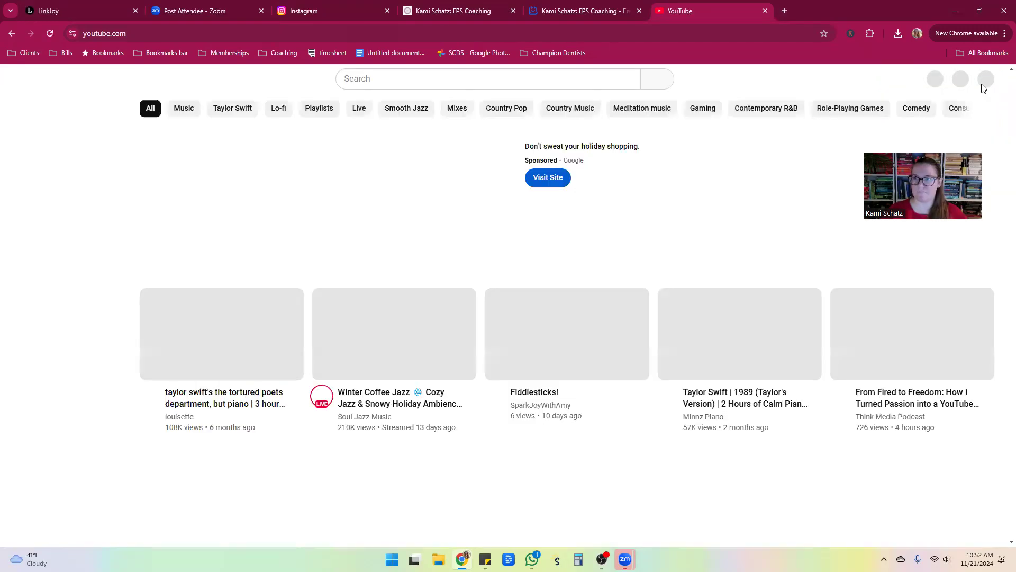
click(983, 84)
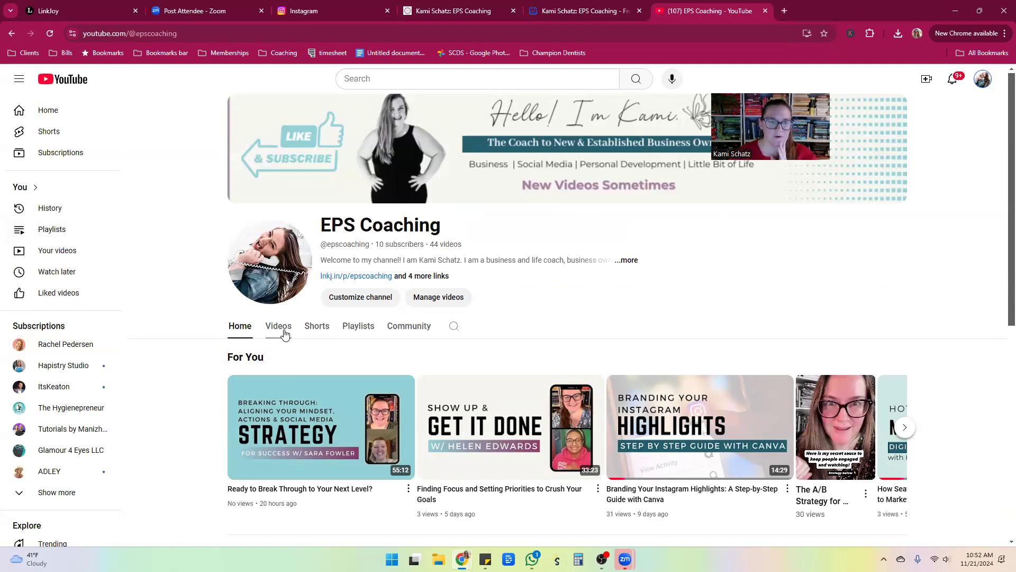
mouse_move(404, 475)
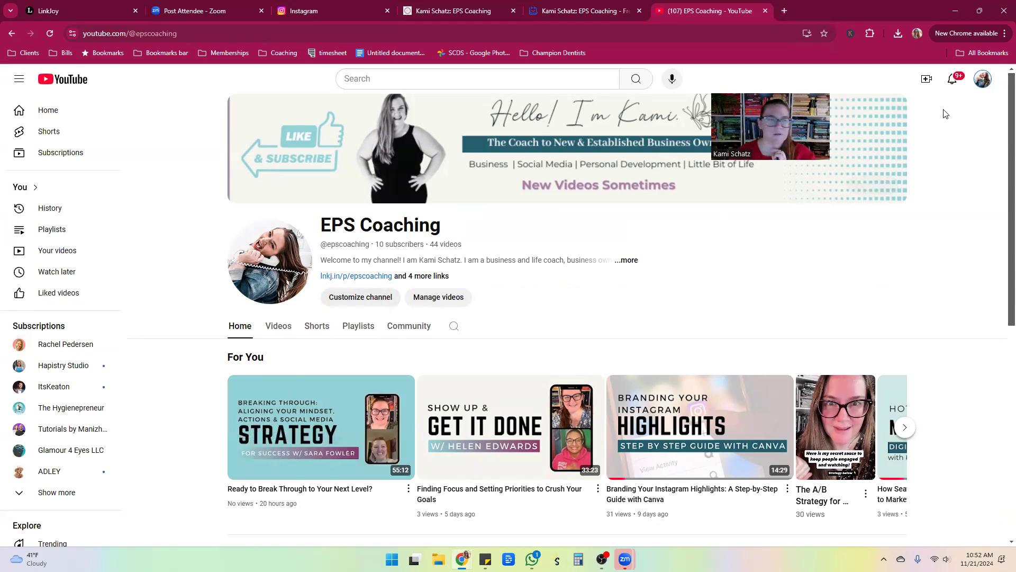
click(982, 90)
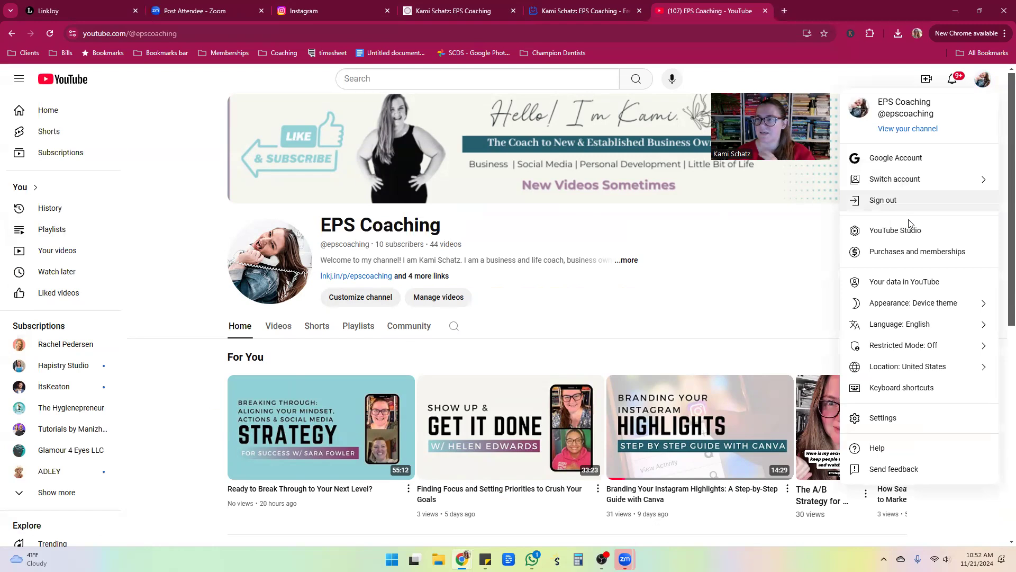
click(912, 227)
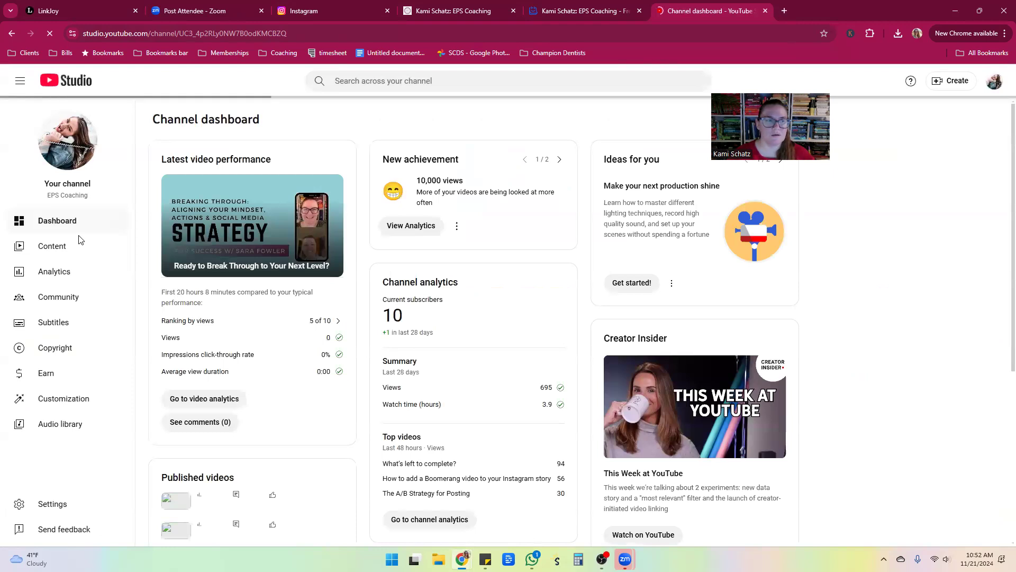
- Set the Instagram 101 Masterclass video's visibility to Public in YouTube Studio
click(48, 253)
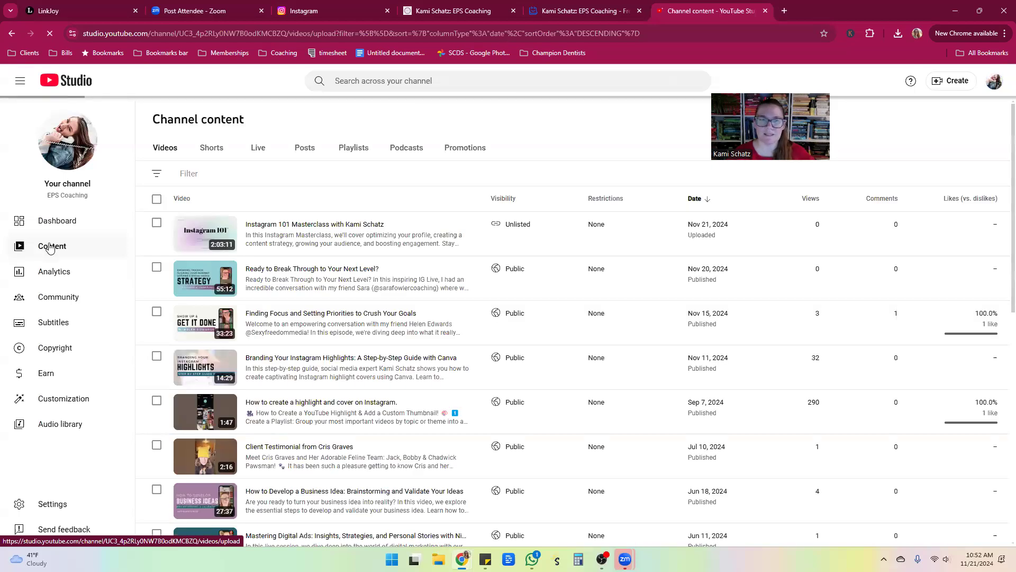
mouse_move(503, 230)
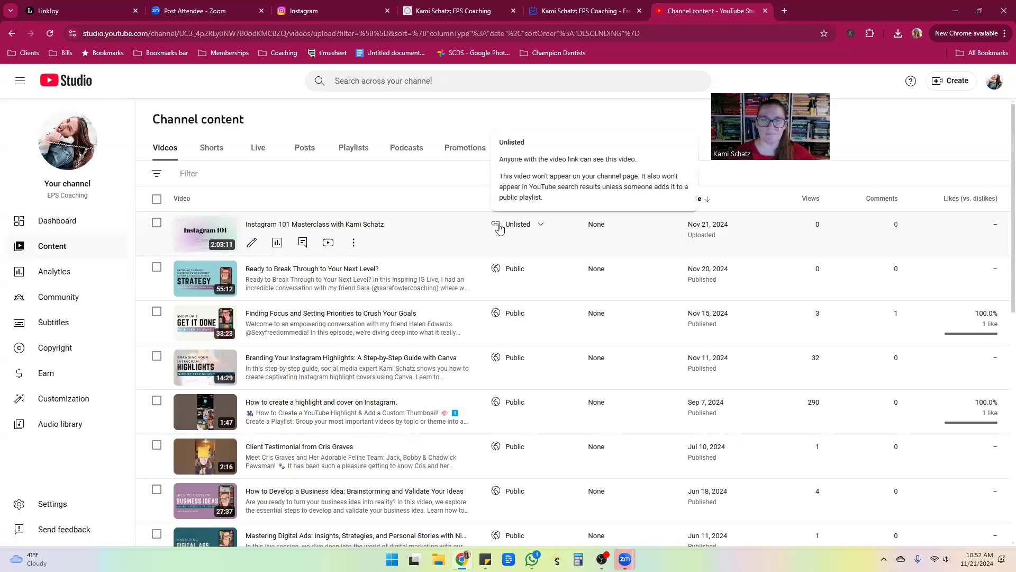
click(500, 227)
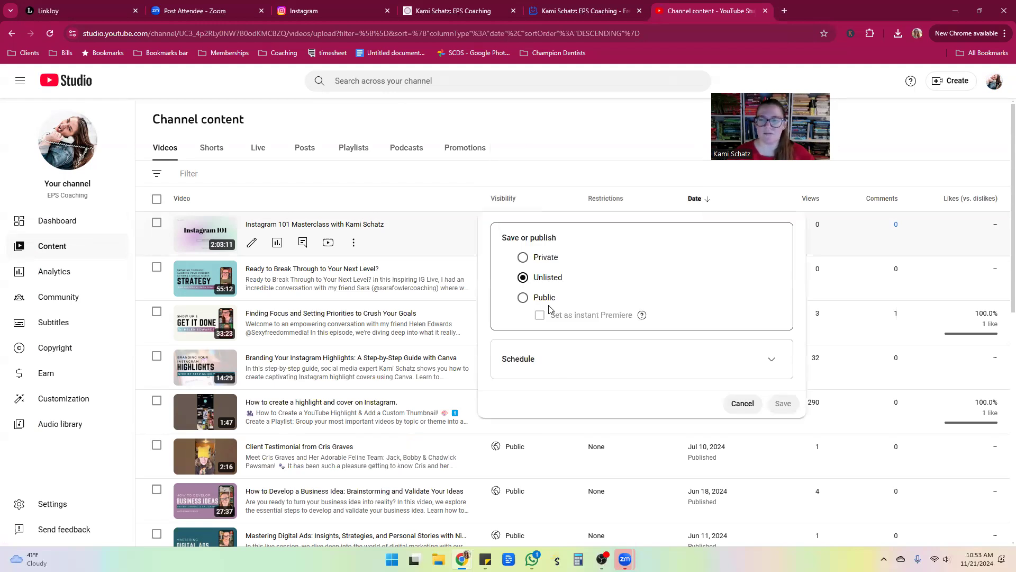
click(743, 403)
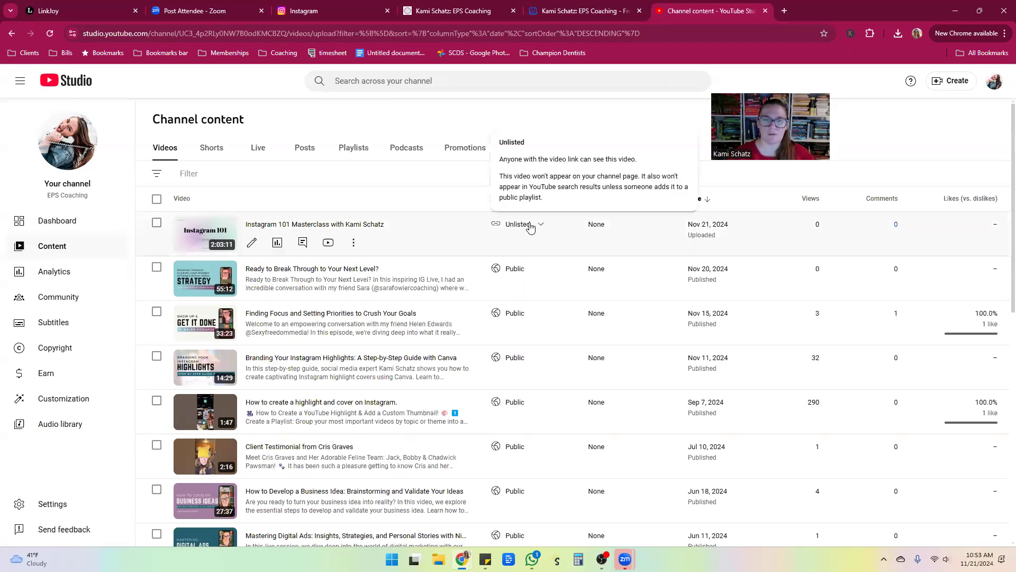
click(531, 226)
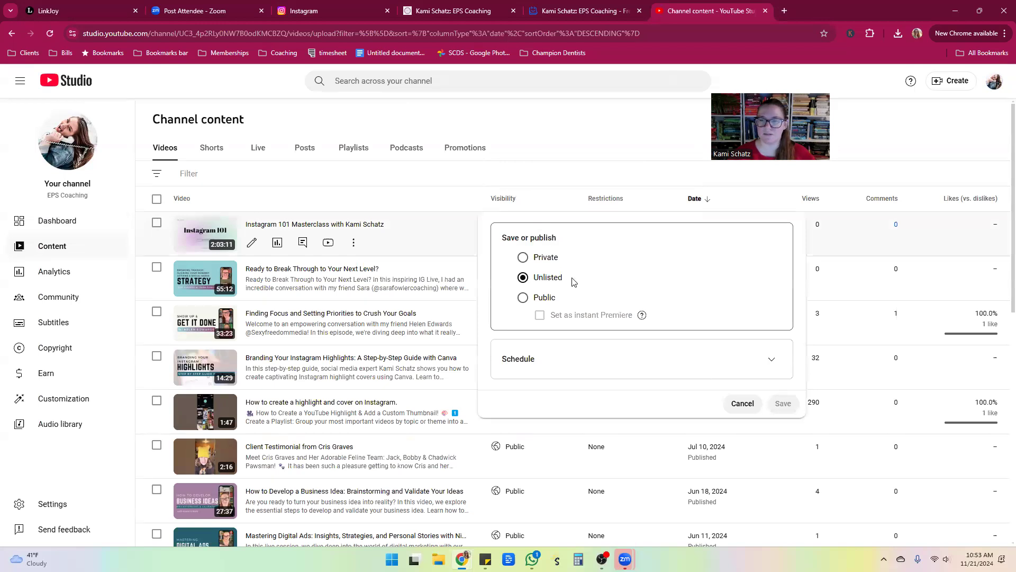
click(522, 298)
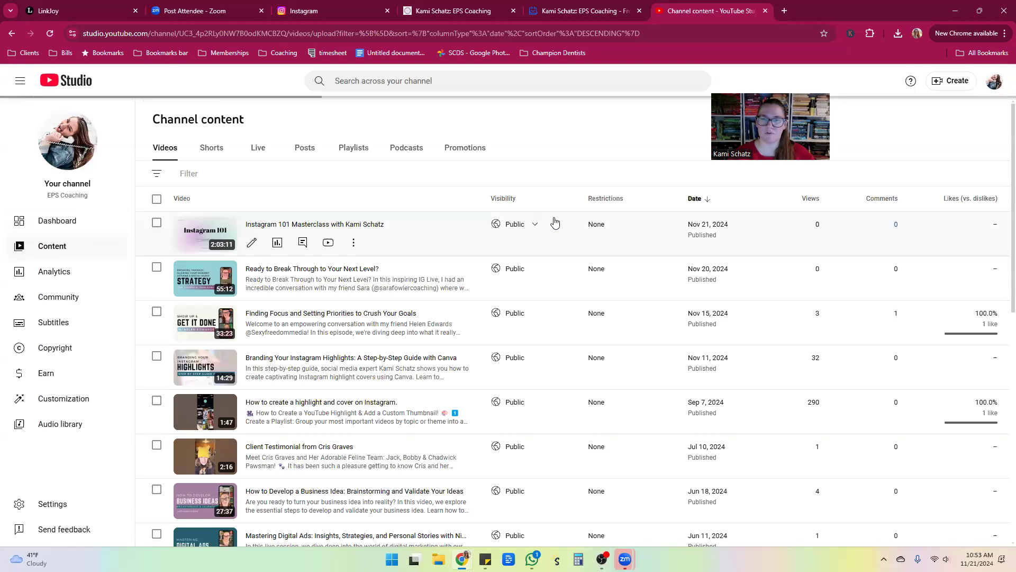
- Copy the video's shareable link and paste it into the Linkjoy Video block's link field
click(354, 245)
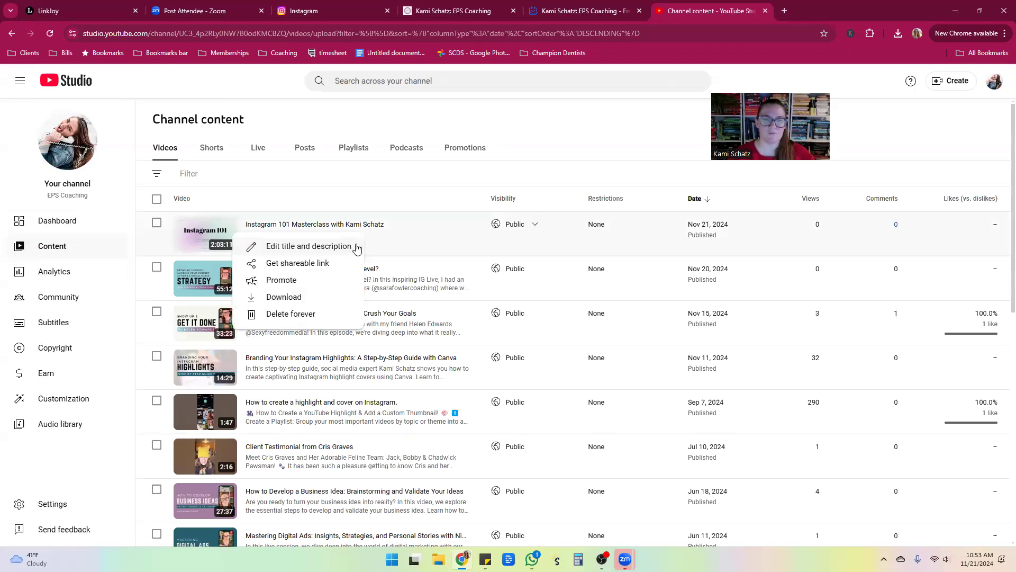
click(303, 265)
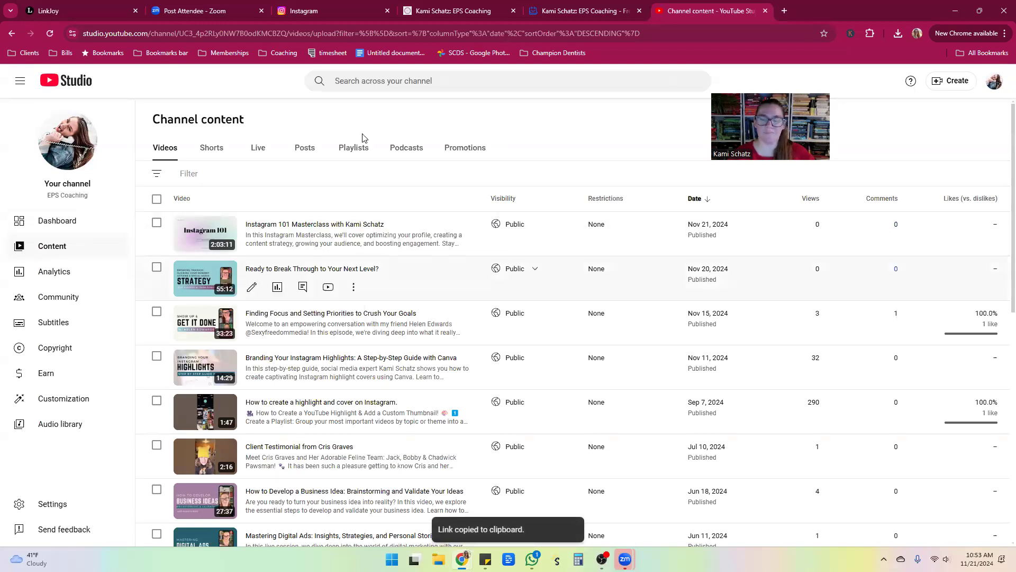
click(97, 6)
click(118, 281)
key(ctrl+v)
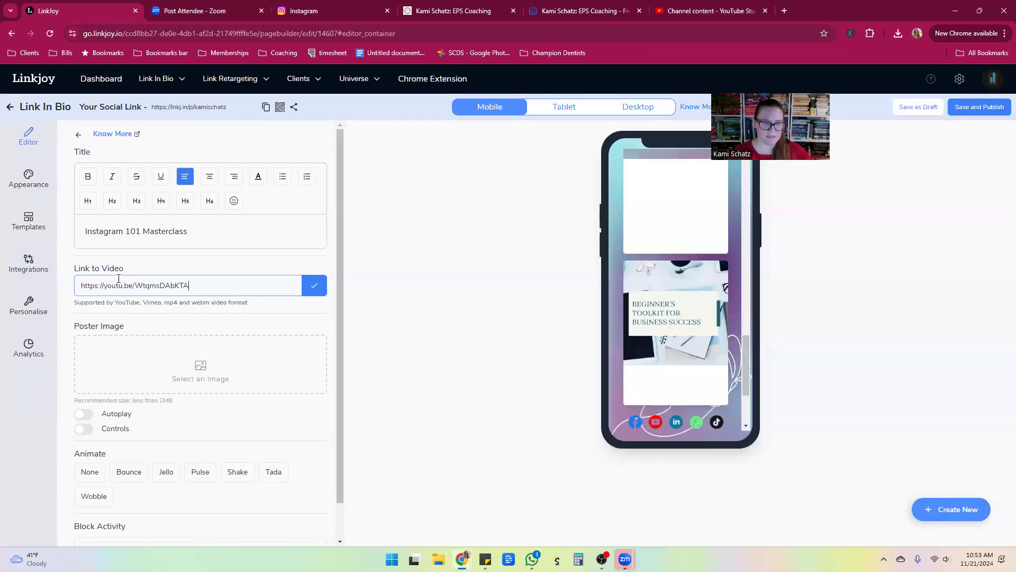
- Upload the Instagram 101 file from Downloads as the Video block's poster image
click(201, 365)
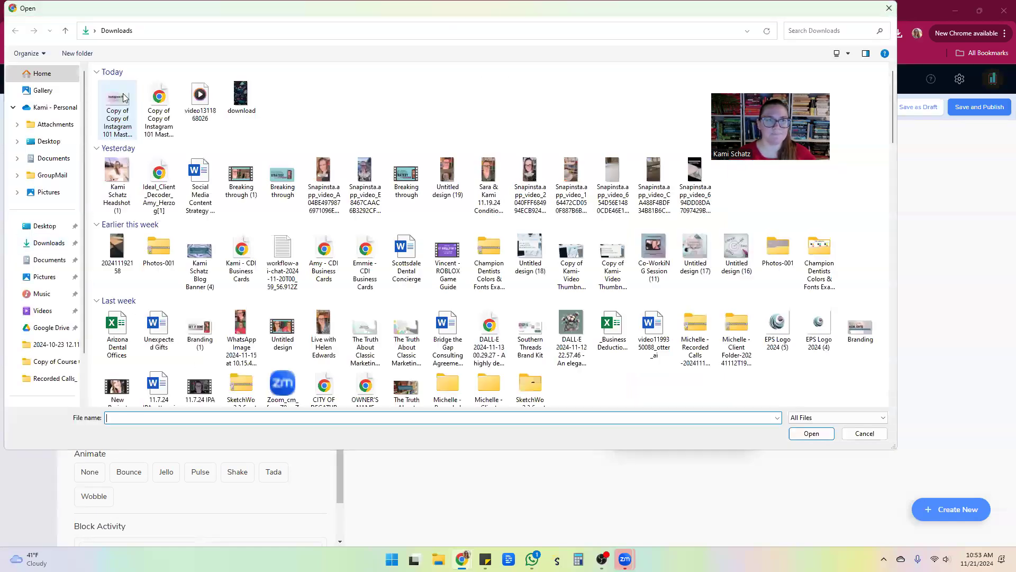
click(117, 105)
click(795, 435)
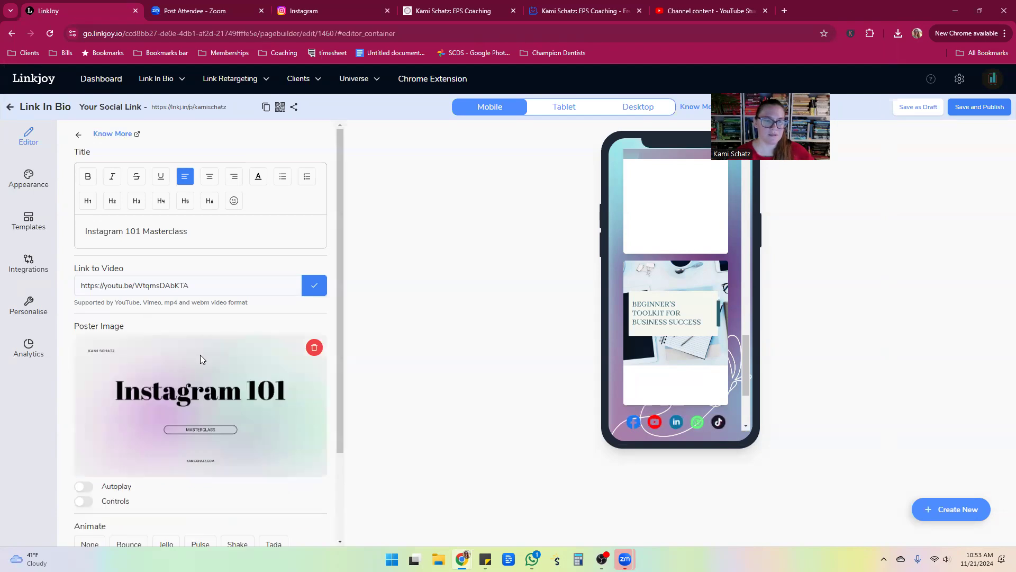
scroll(199, 358, down, 1)
scroll(106, 407, down, 1)
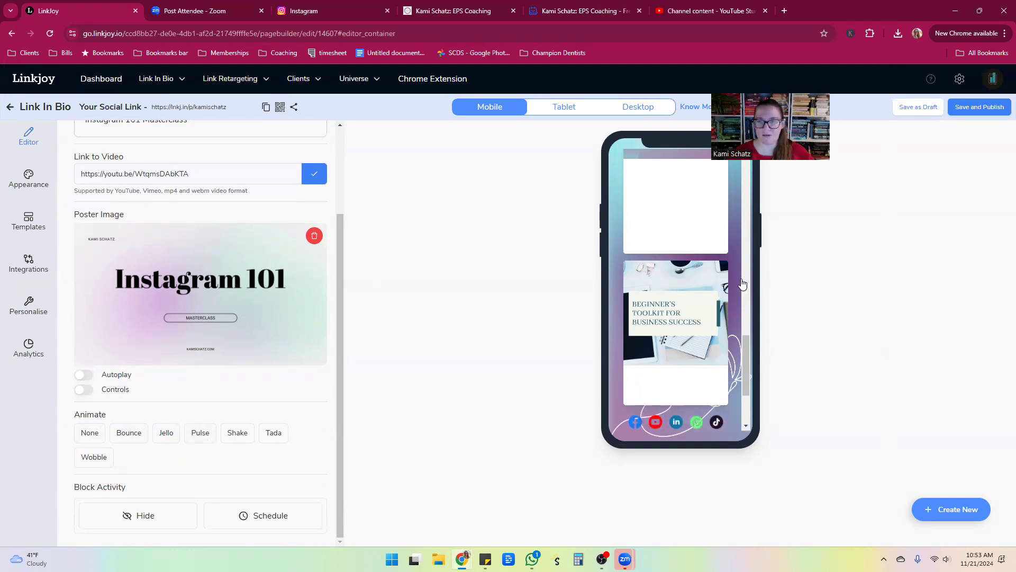
- Turn on Autoplay and give the Video block the Jello animation
scroll(668, 298, down, 3)
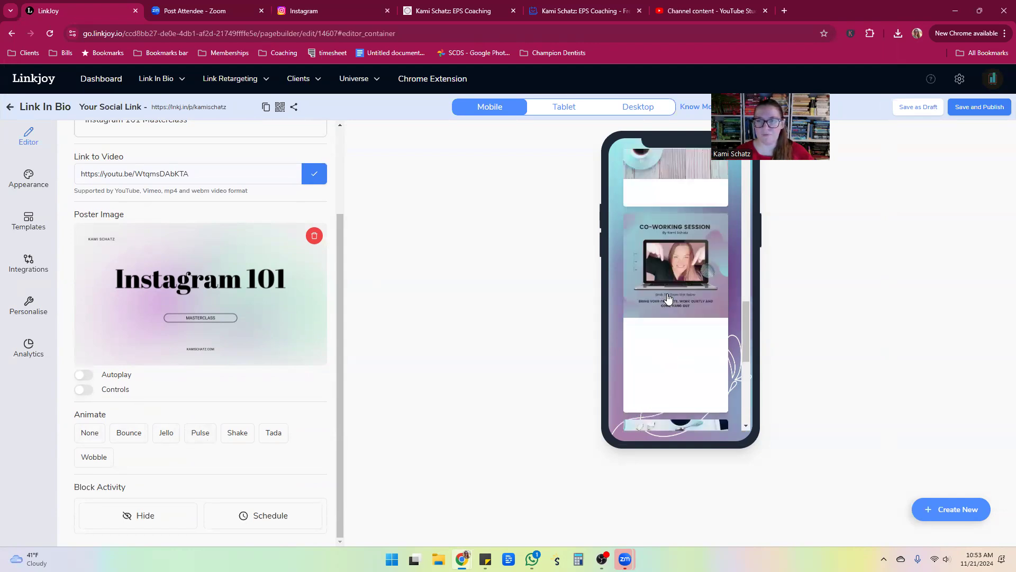
scroll(668, 298, down, 5)
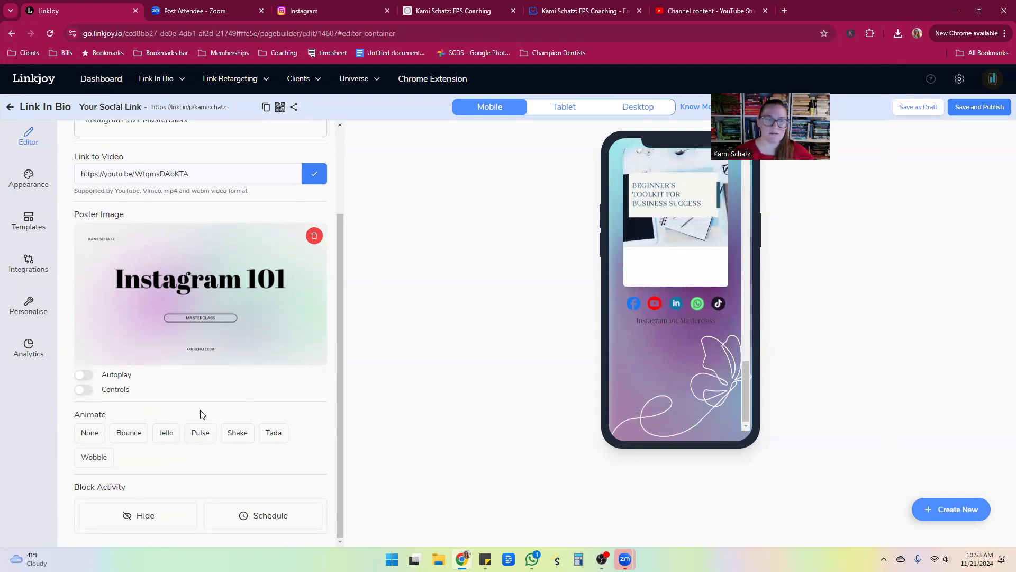
click(82, 376)
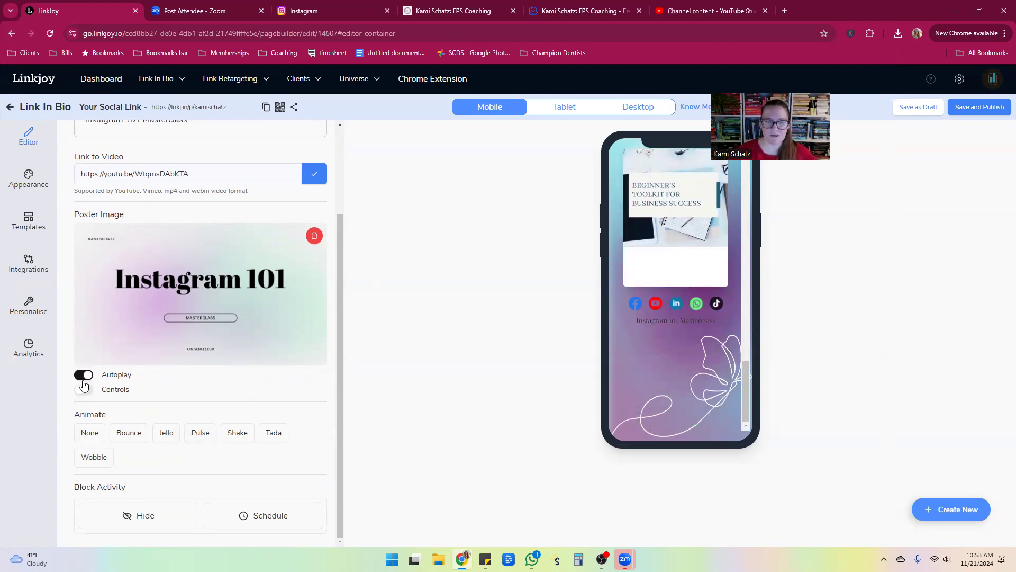
click(83, 376)
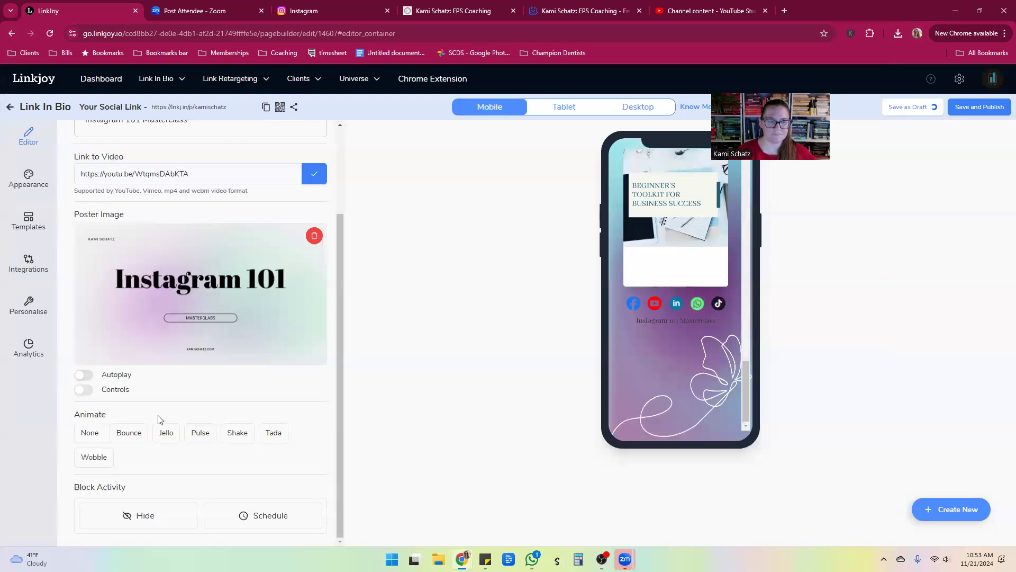
click(82, 376)
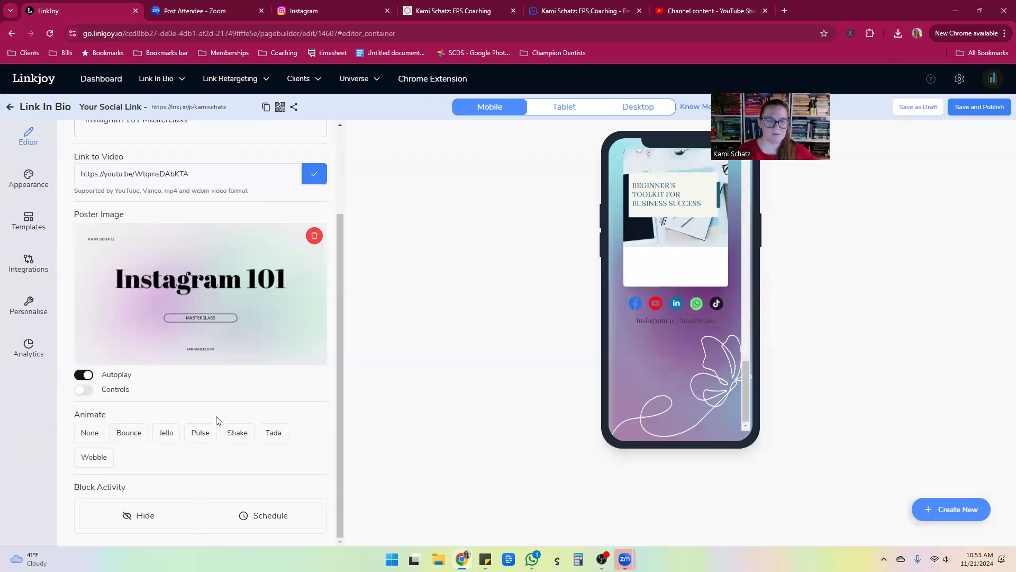
click(168, 435)
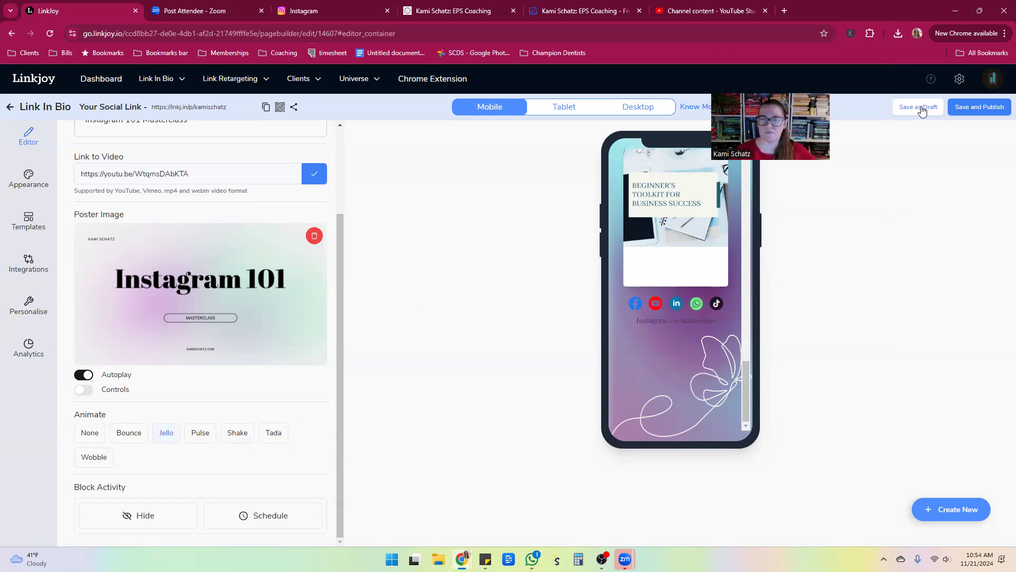
- Save the page as a draft, then save and publish it
click(922, 110)
click(980, 108)
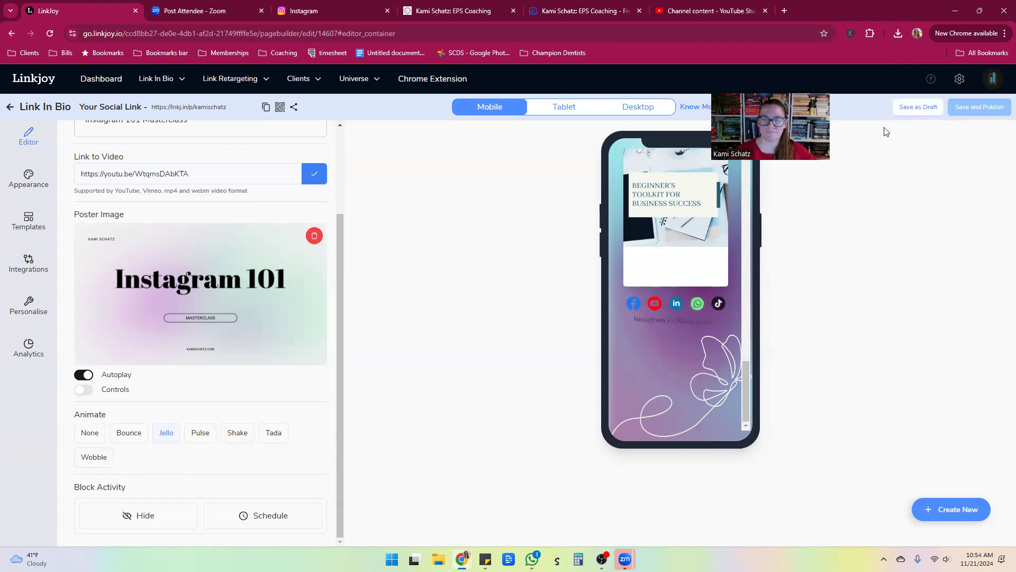
scroll(102, 198, up, 3)
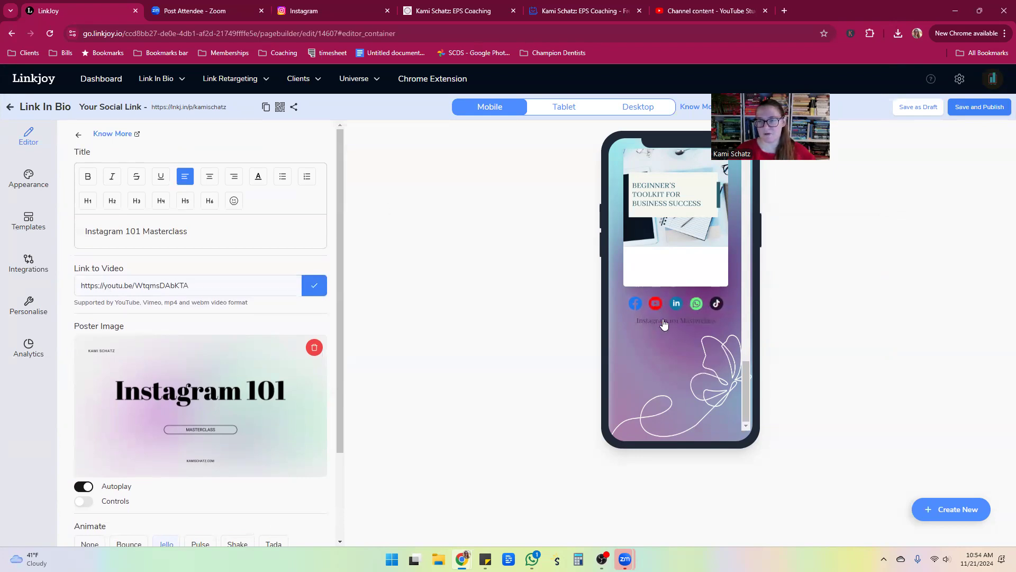
- Move the Video block below the last Button & Text block, publish, and copy the page link
click(78, 135)
scroll(140, 389, down, 2)
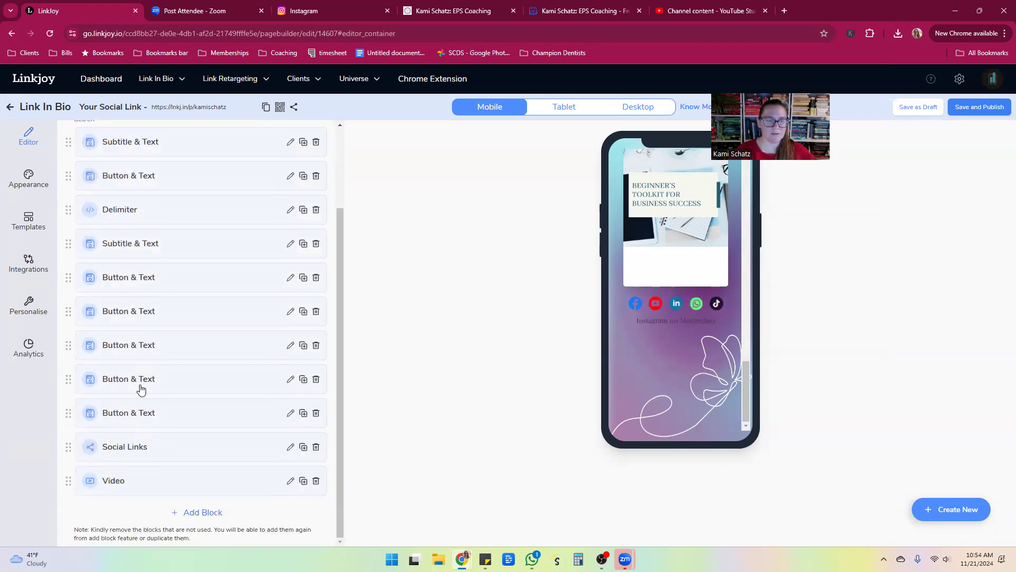
drag(69, 488, 72, 422)
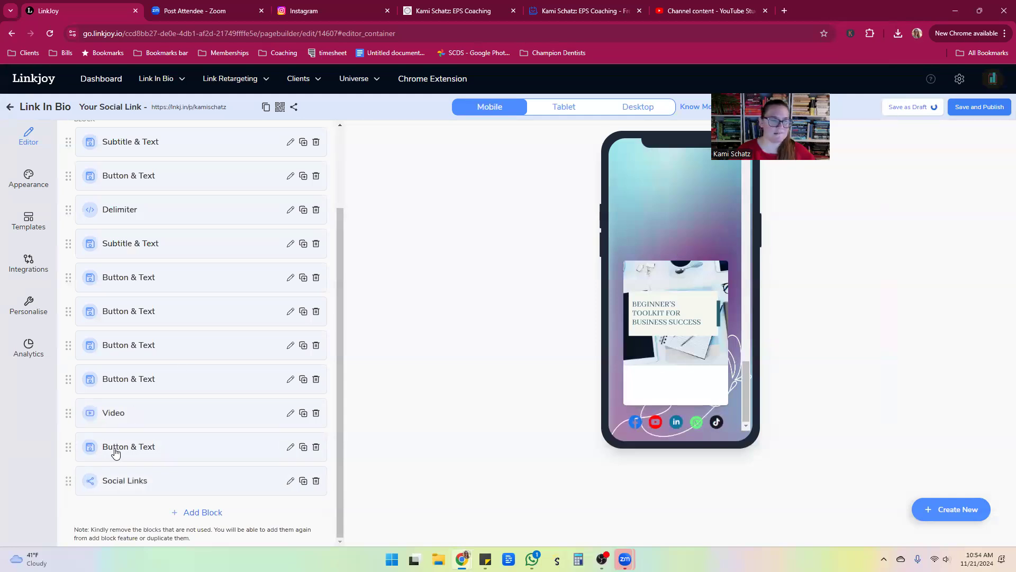
drag(72, 426, 248, 426)
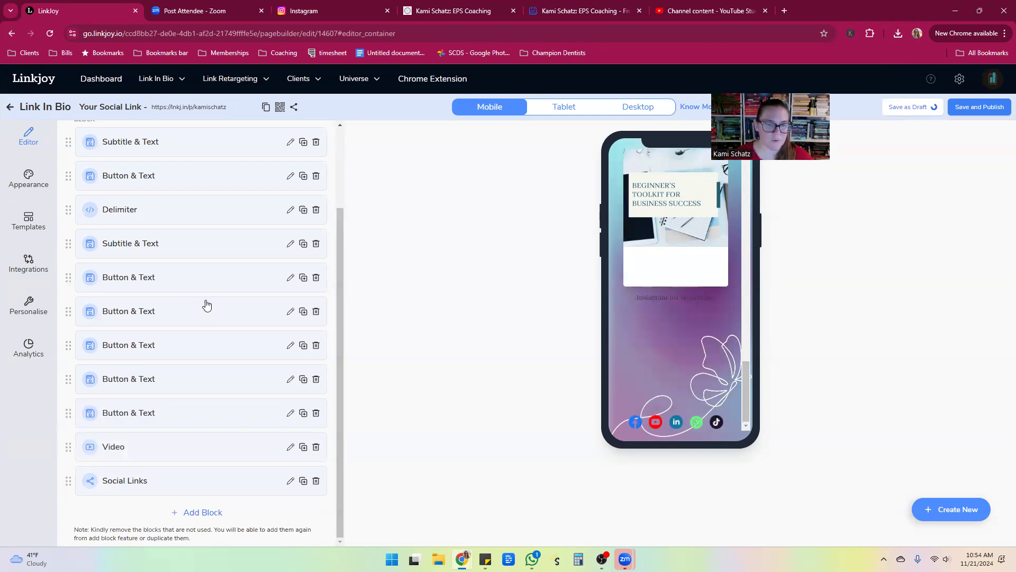
click(997, 111)
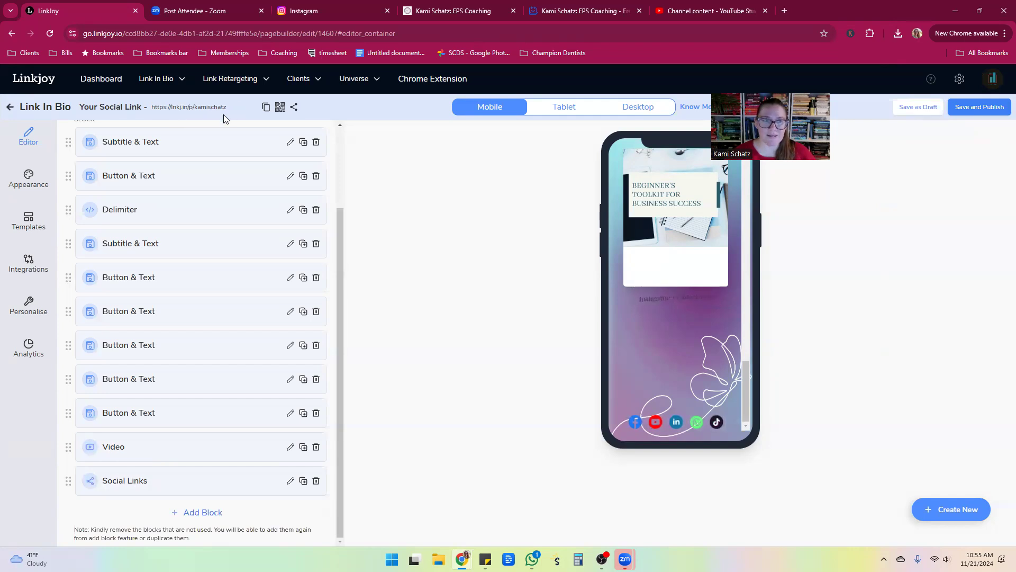
click(267, 108)
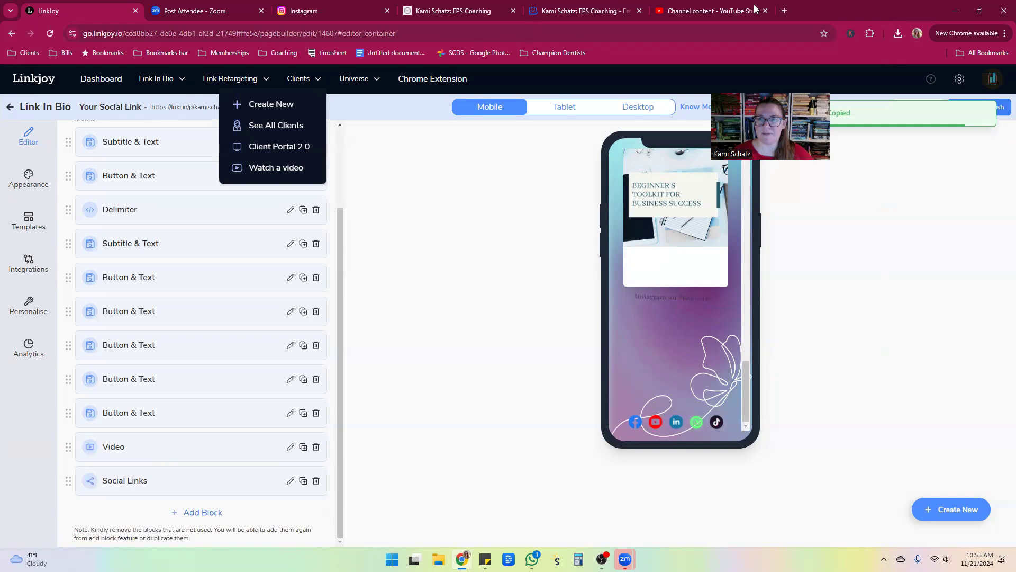
- Load the copied bio page URL in a new tab, scroll the live page, and return to Linkjoy
click(785, 10)
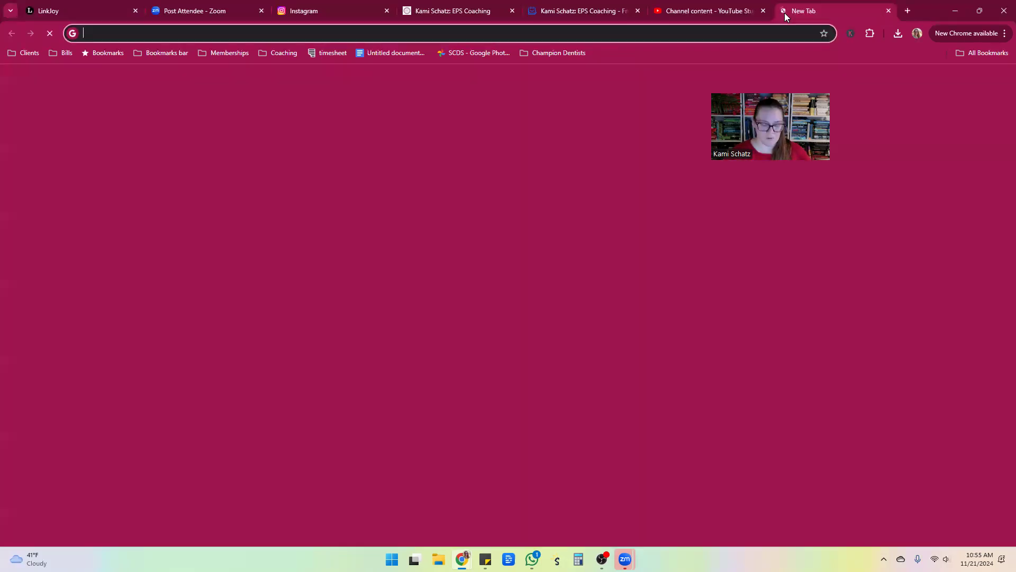
key(ctrl+v)
key(Return)
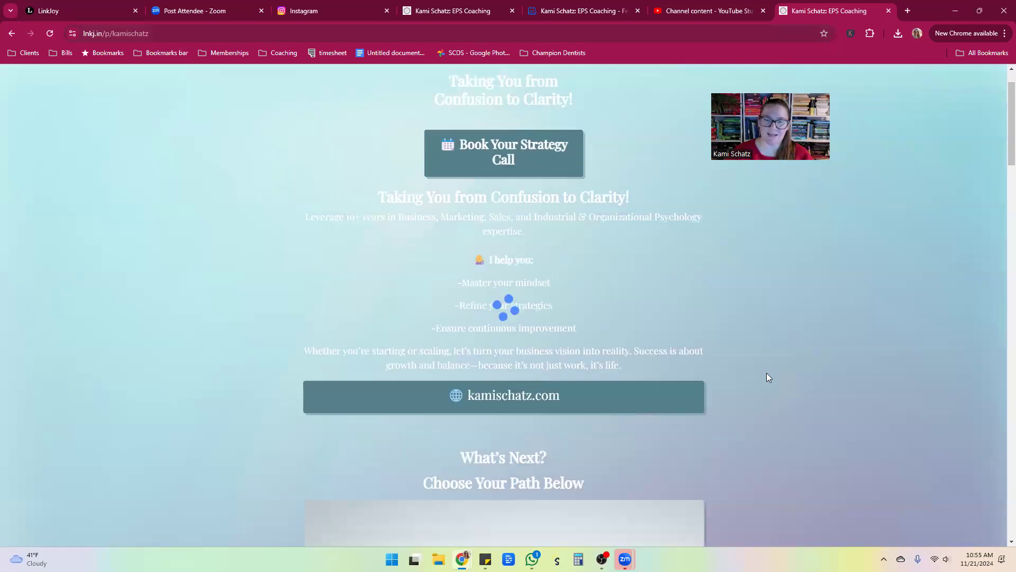
scroll(766, 373, down, 5)
scroll(767, 373, down, 8)
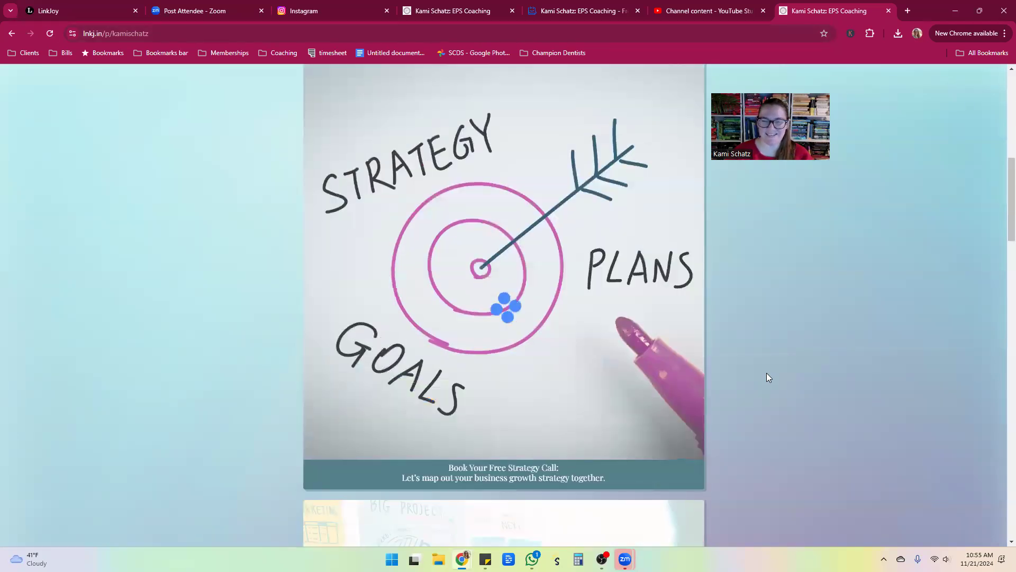
scroll(767, 373, down, 6)
scroll(766, 374, down, 18)
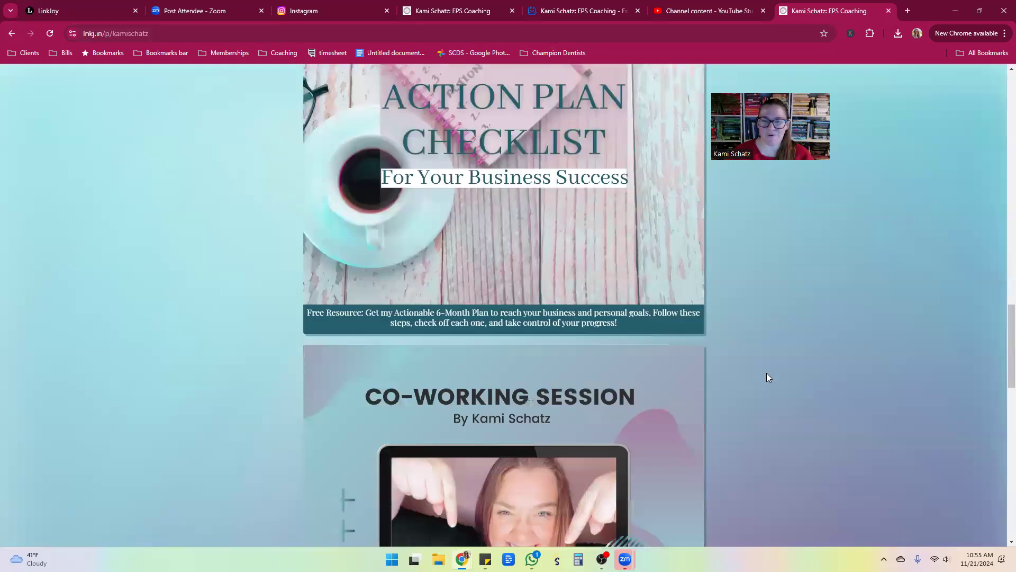
scroll(767, 377, down, 4)
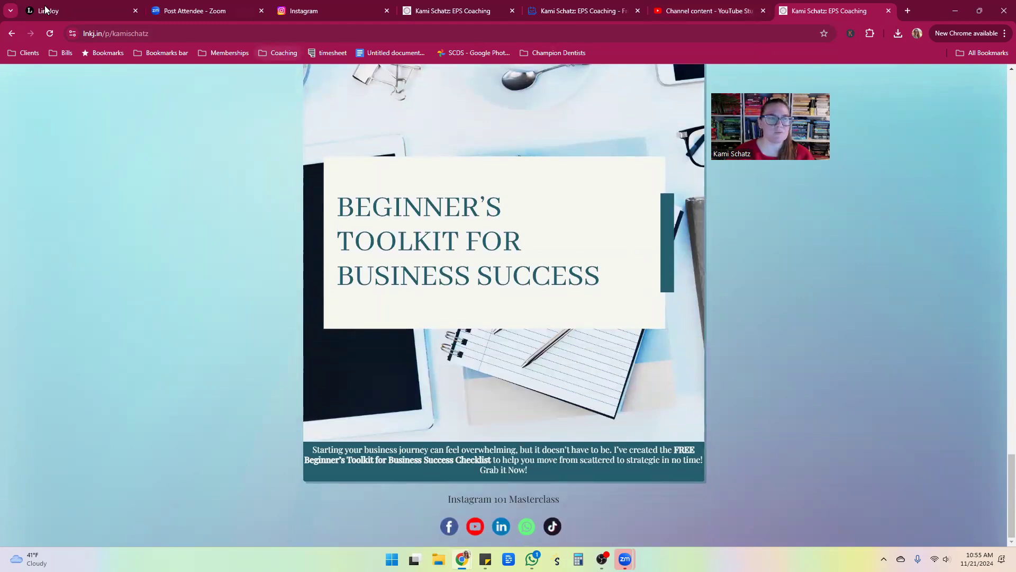
click(69, 10)
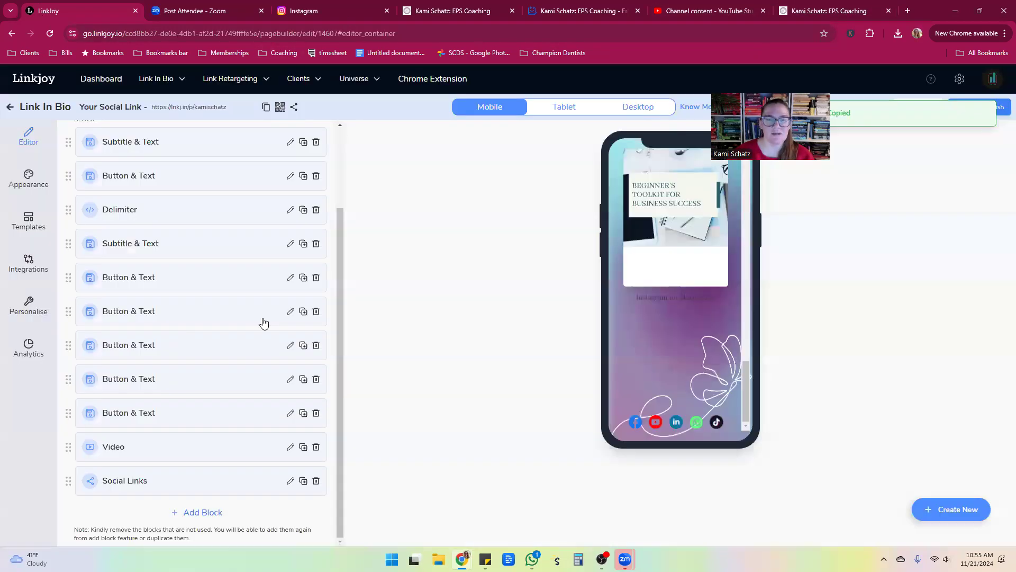
- Copy the existing Video block's youtu.be link from its settings
click(289, 448)
scroll(241, 362, down, 2)
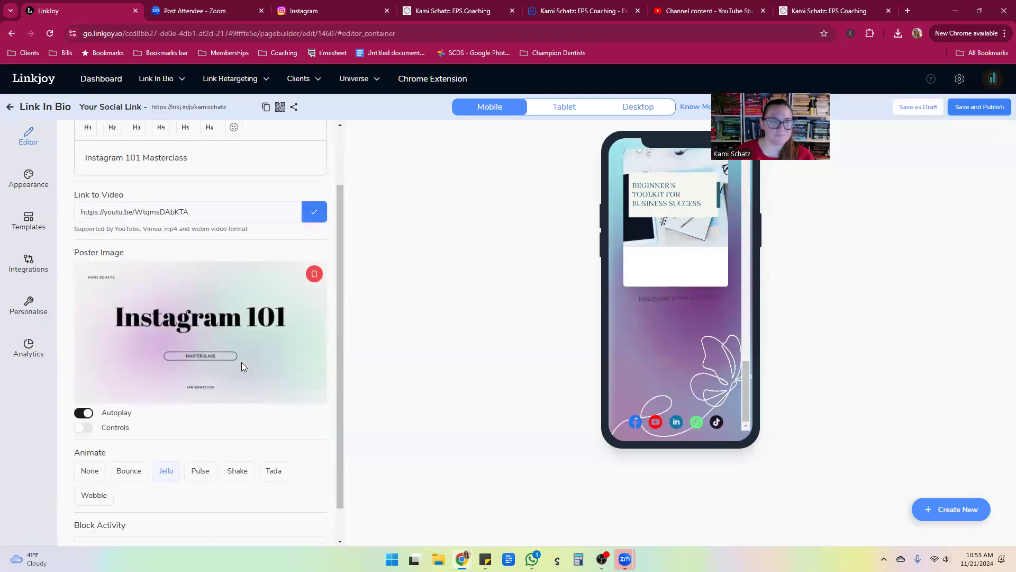
scroll(245, 361, up, 2)
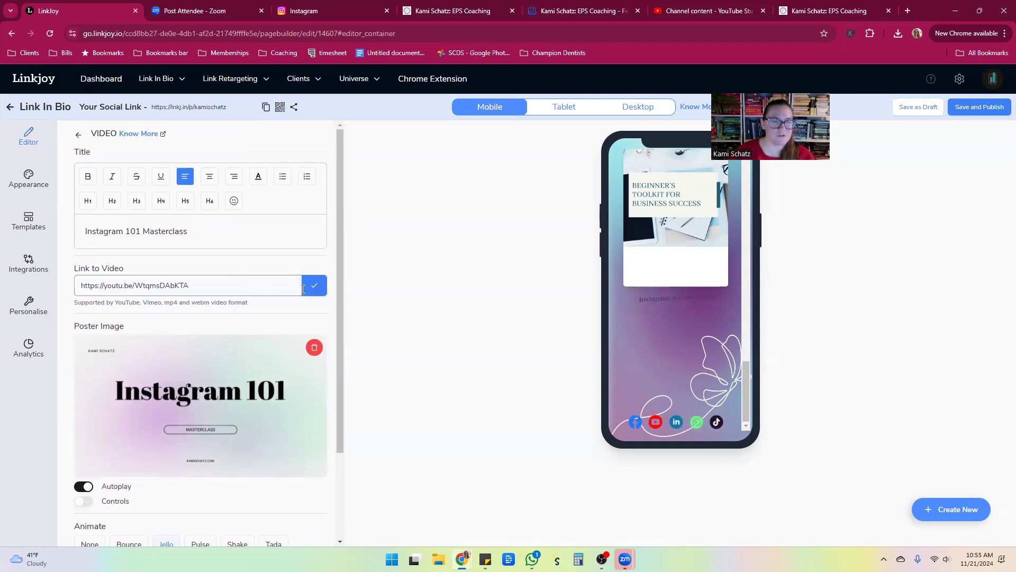
click(79, 139)
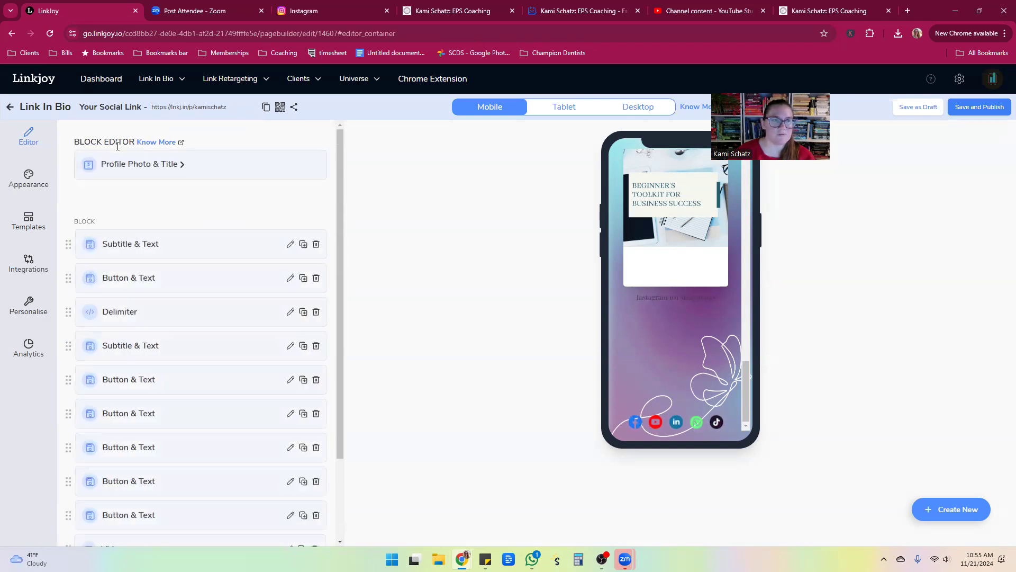
scroll(151, 413, down, 2)
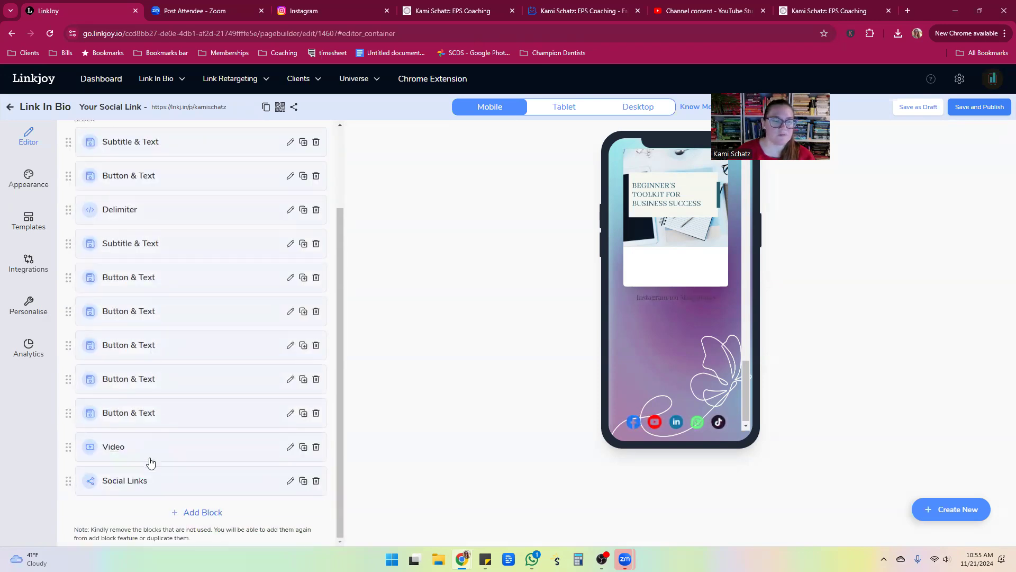
click(292, 446)
drag(195, 260, 79, 252)
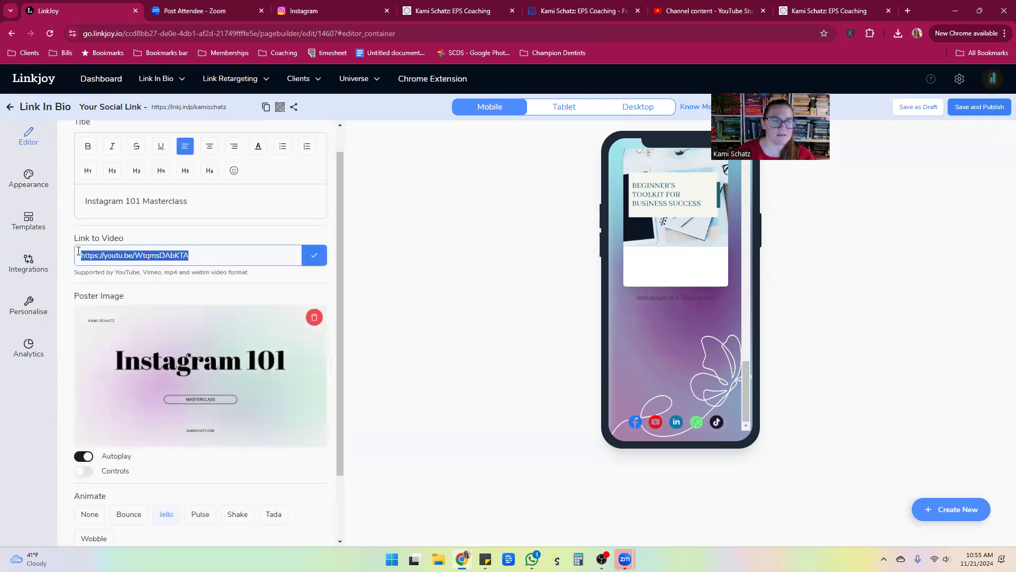
right_click(85, 257)
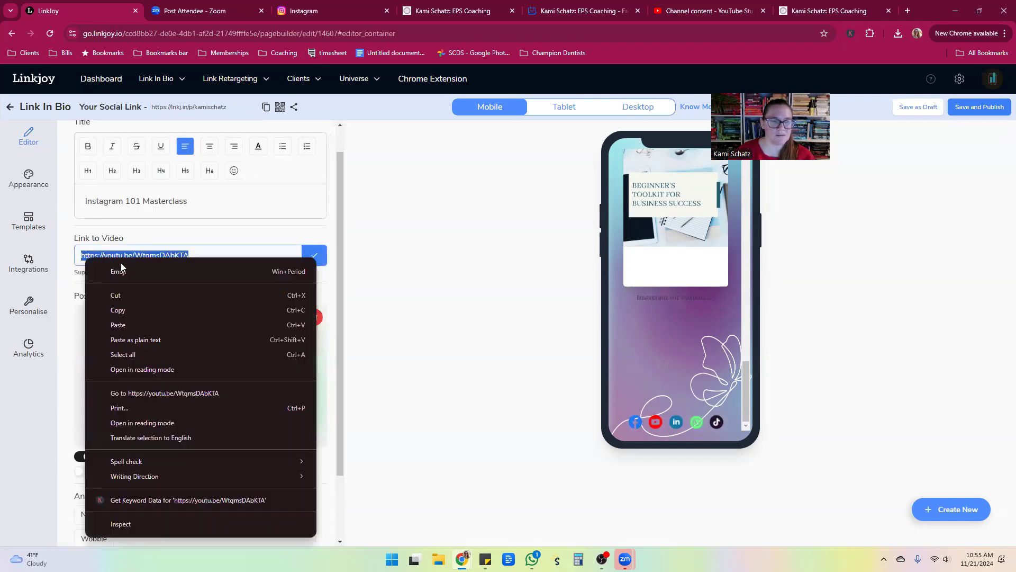
click(126, 308)
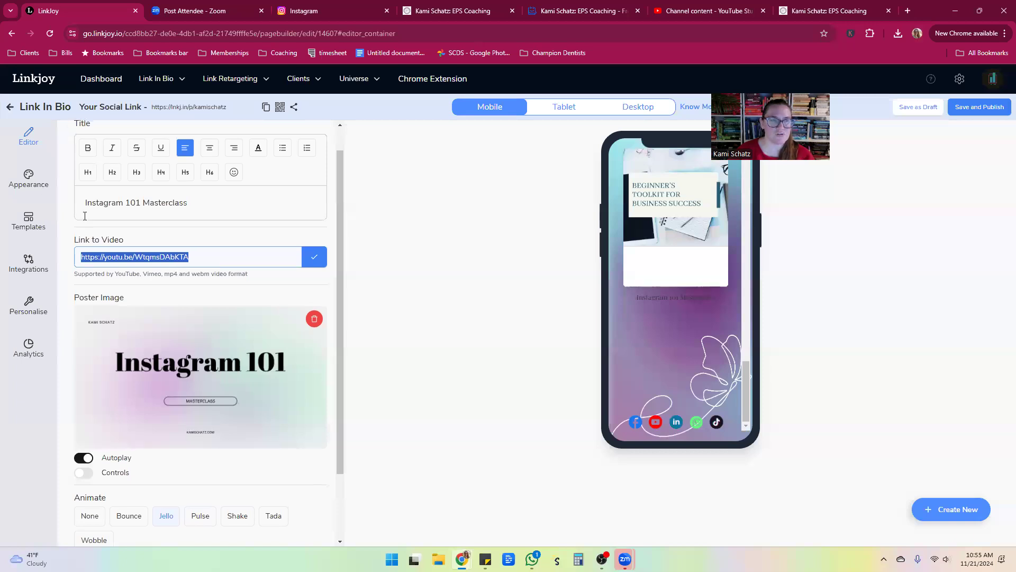
- Delete the old Video block from the page's block list
scroll(69, 139, up, 1)
click(78, 138)
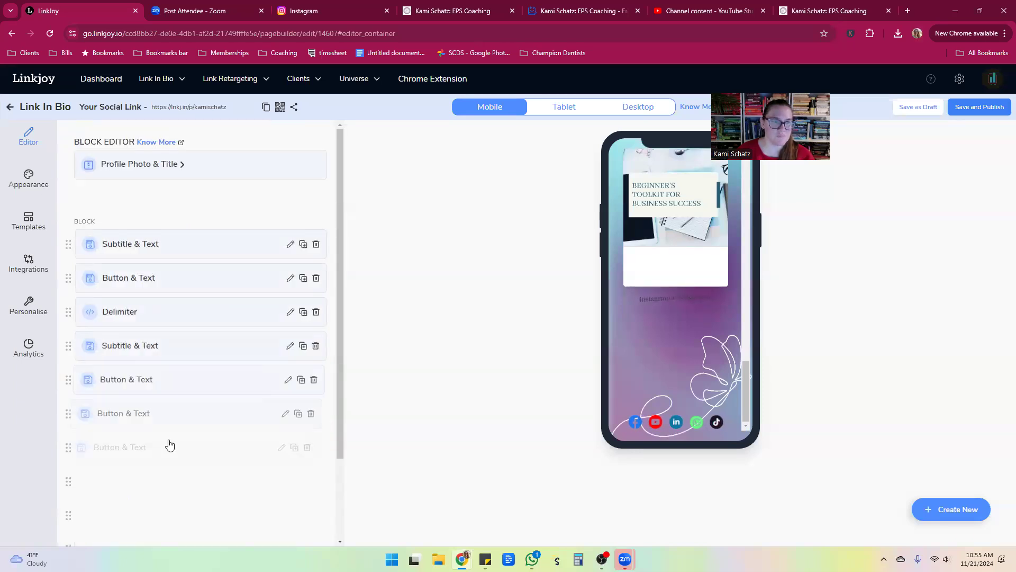
scroll(192, 462, down, 2)
scroll(195, 464, down, 1)
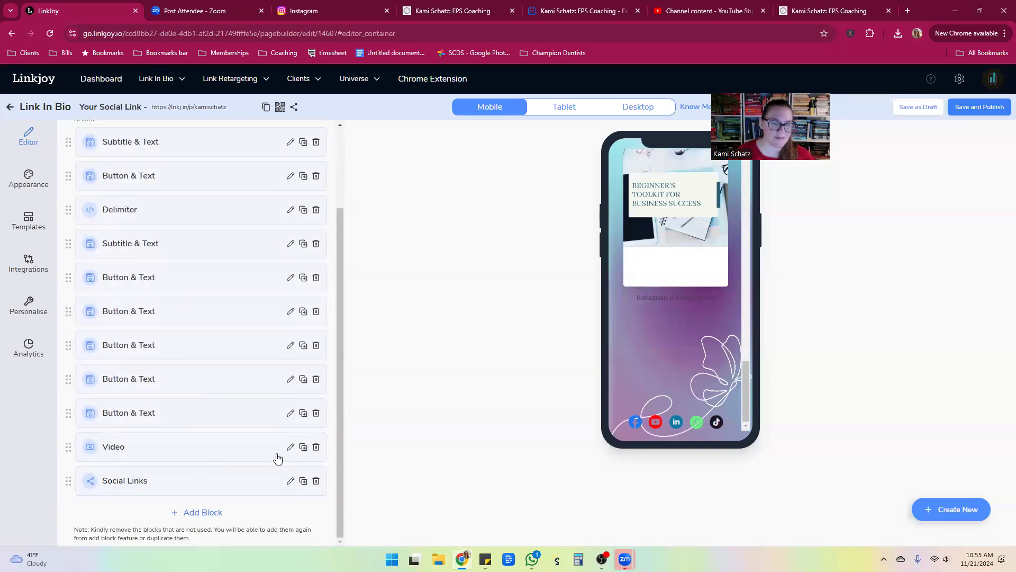
click(316, 446)
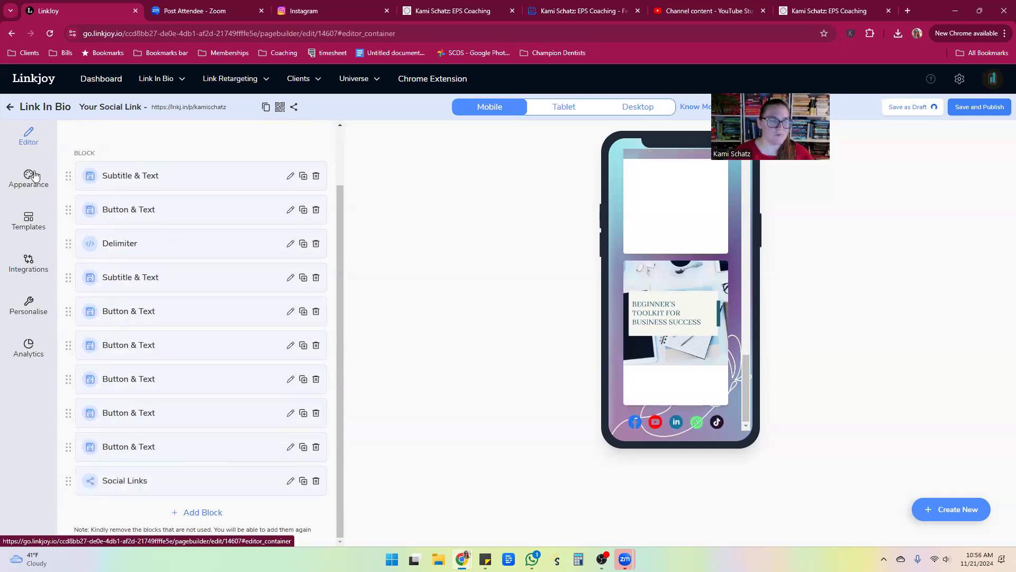
- Add a Youtube Video block with the pasted link, 'Instagram 101 Masterclass' title plus host's name, and second layout
click(176, 514)
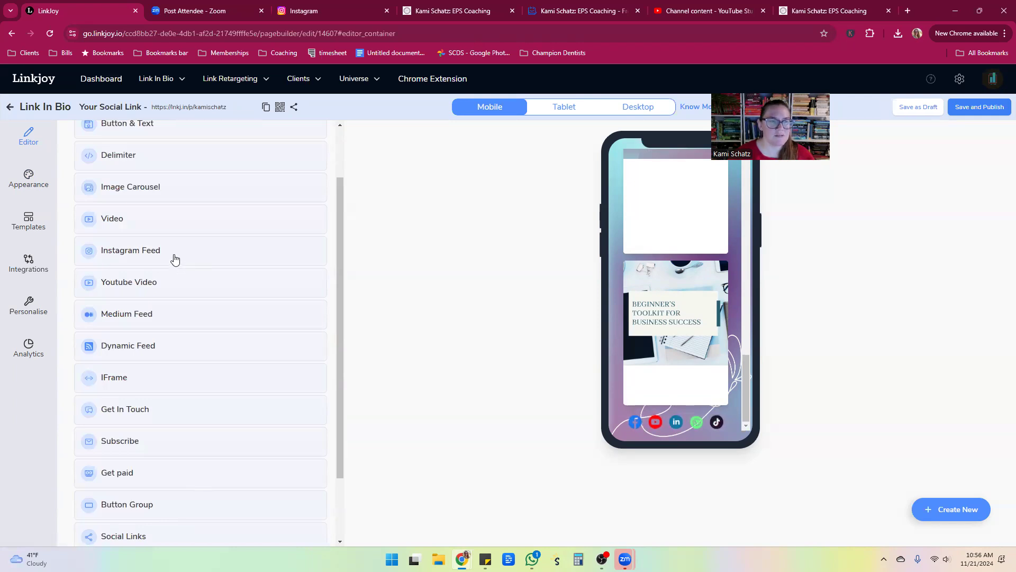
click(121, 283)
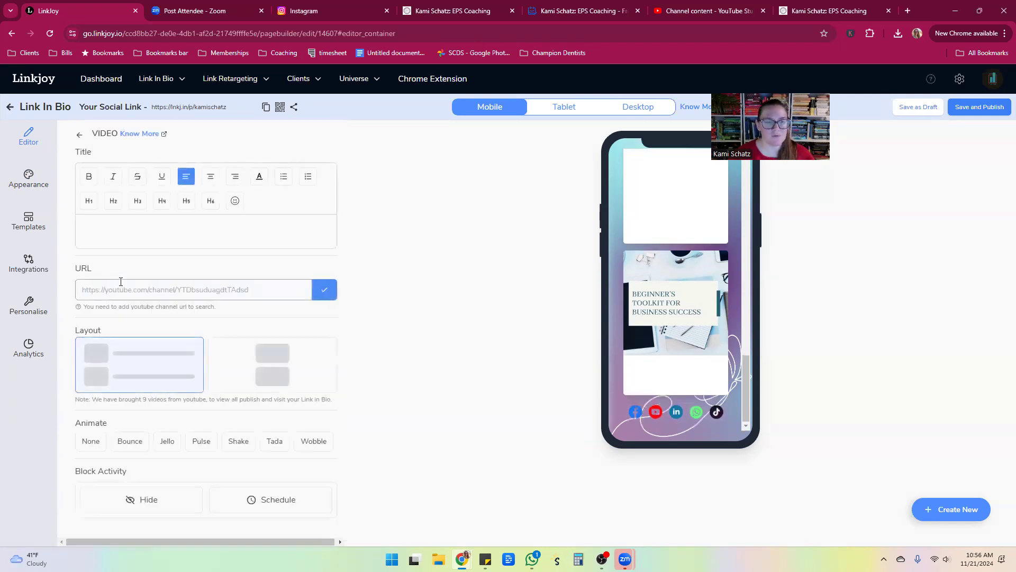
key(ctrl+v)
click(117, 223)
text(Instagr)
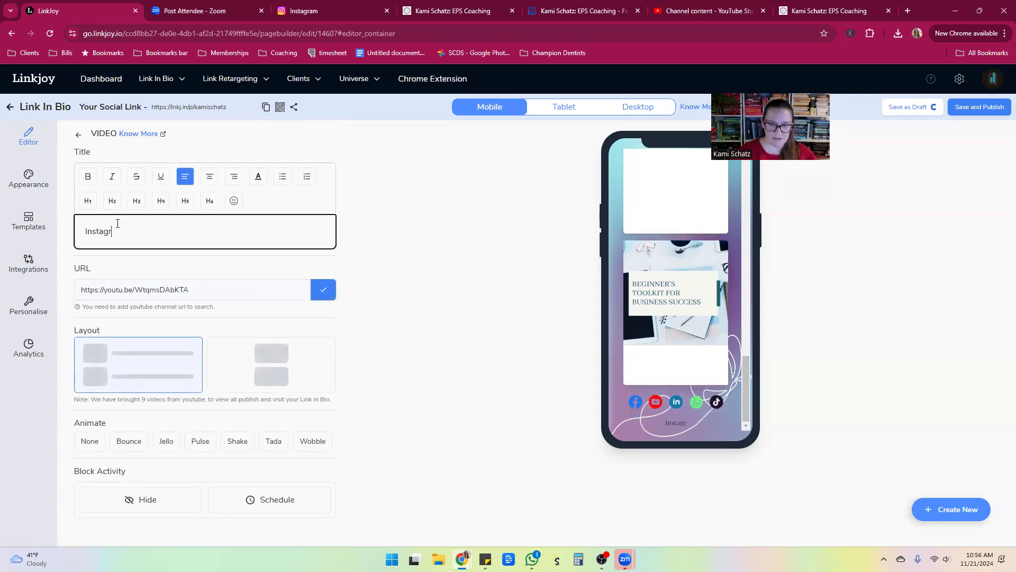
text(am 101 )
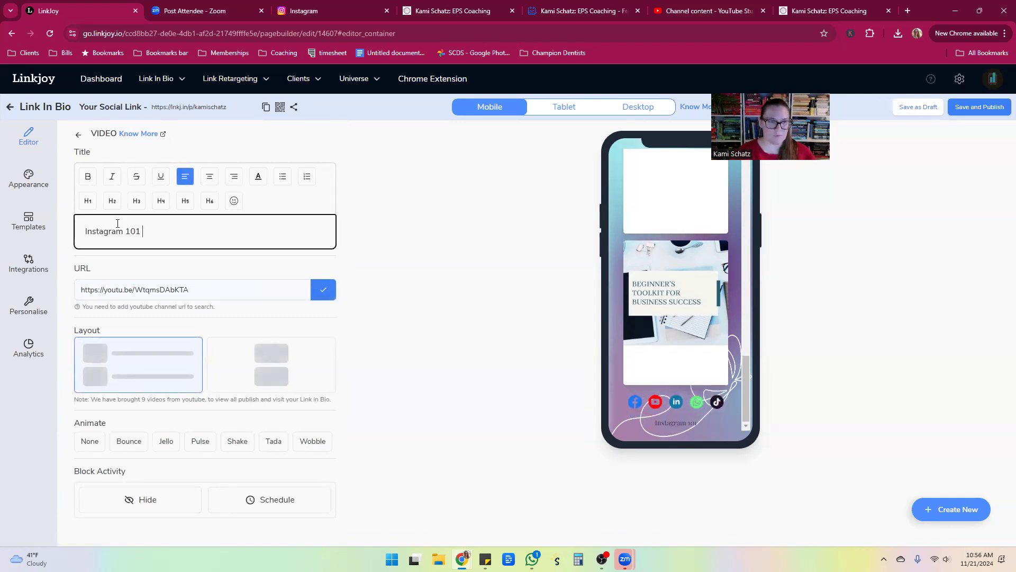
text(Masterclas)
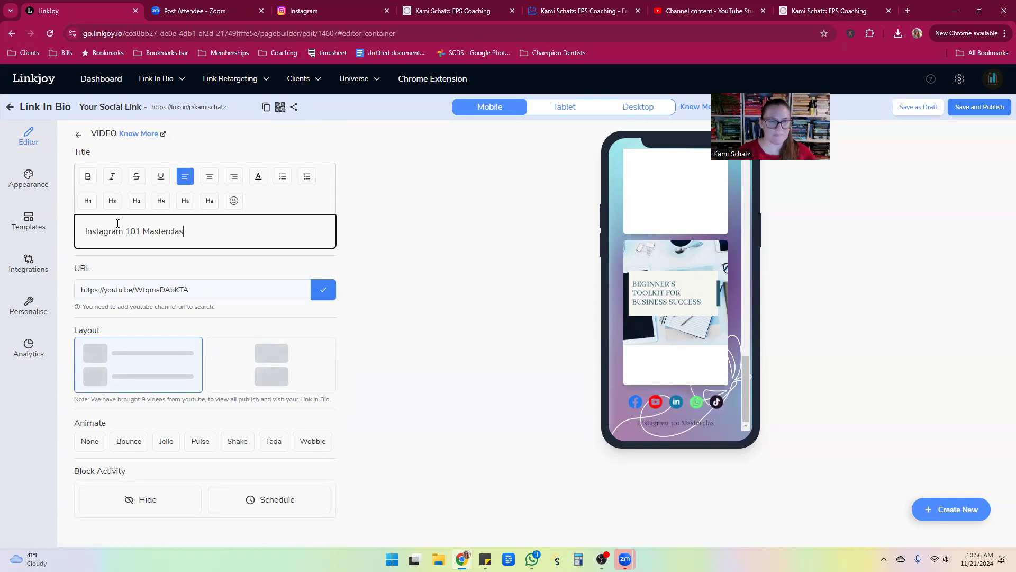
text(s w/)
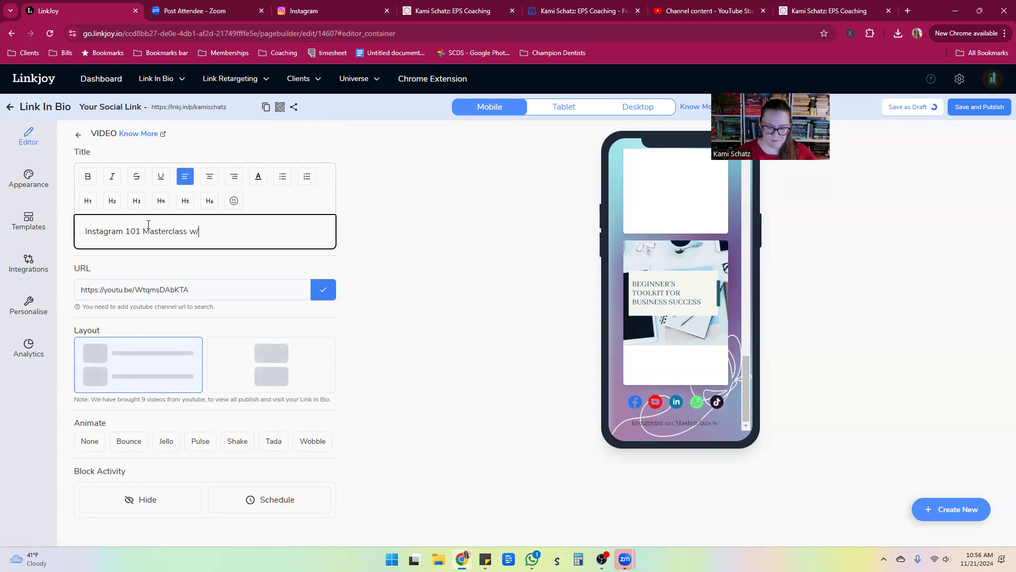
text( Kami Schatz)
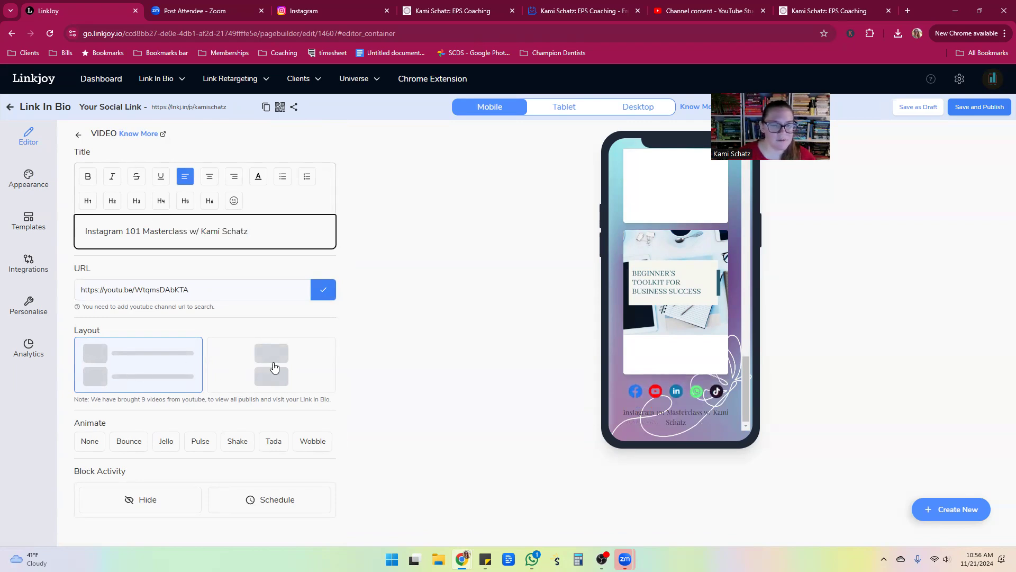
click(311, 364)
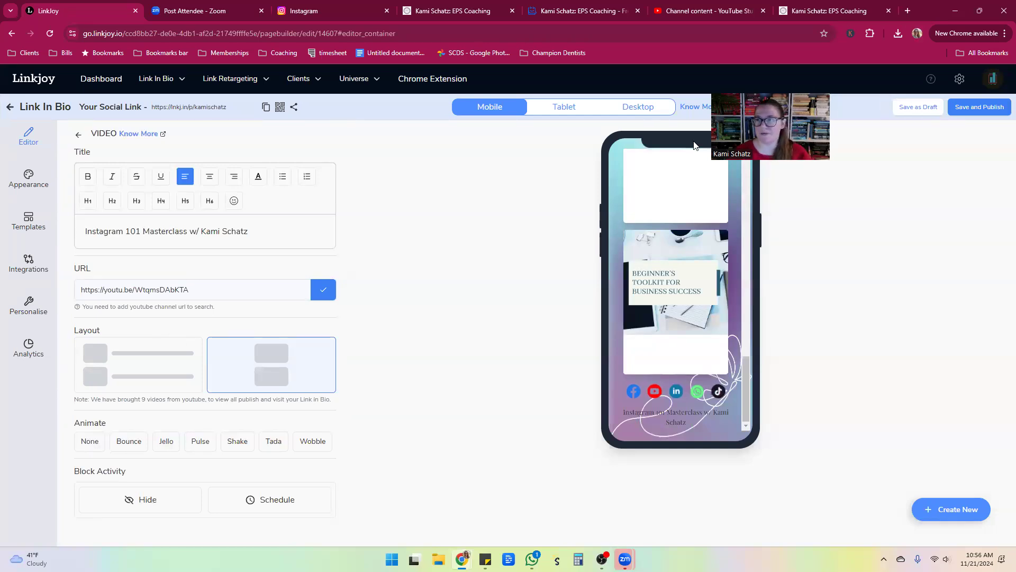
click(955, 111)
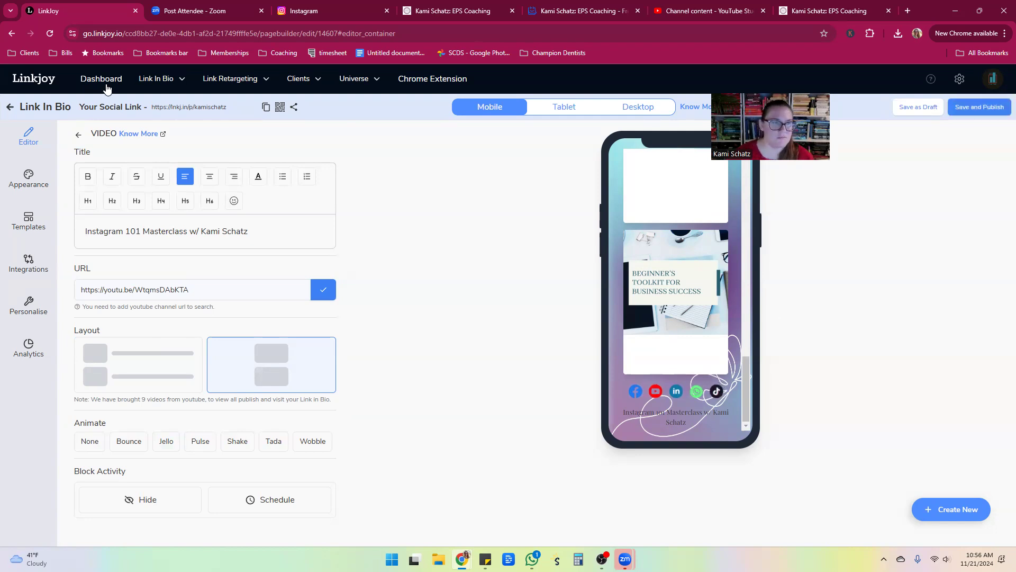
- Move the Youtube Video block above Social Links and publish the page
click(78, 135)
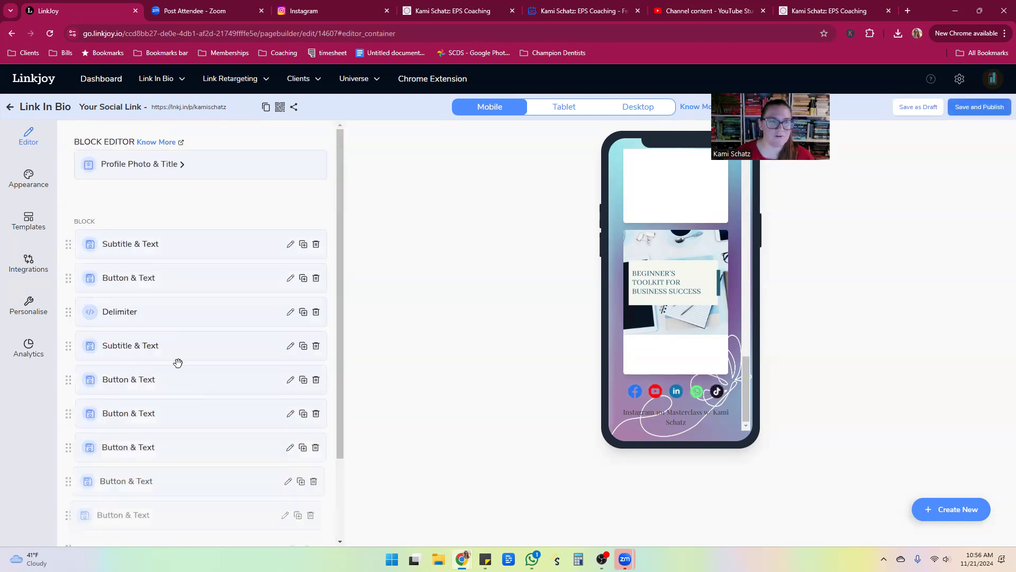
scroll(180, 382, down, 2)
drag(65, 482, 65, 446)
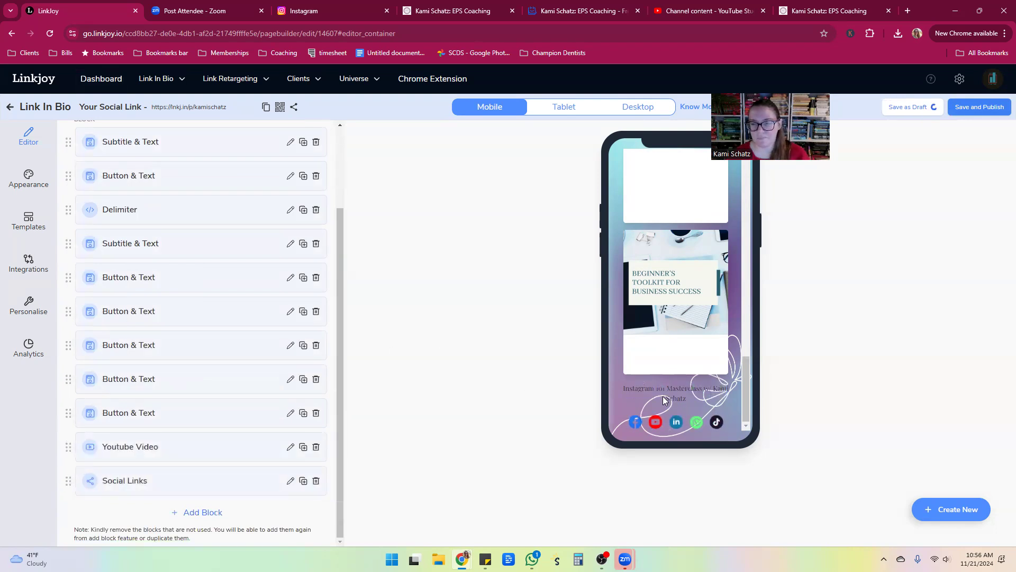
click(988, 110)
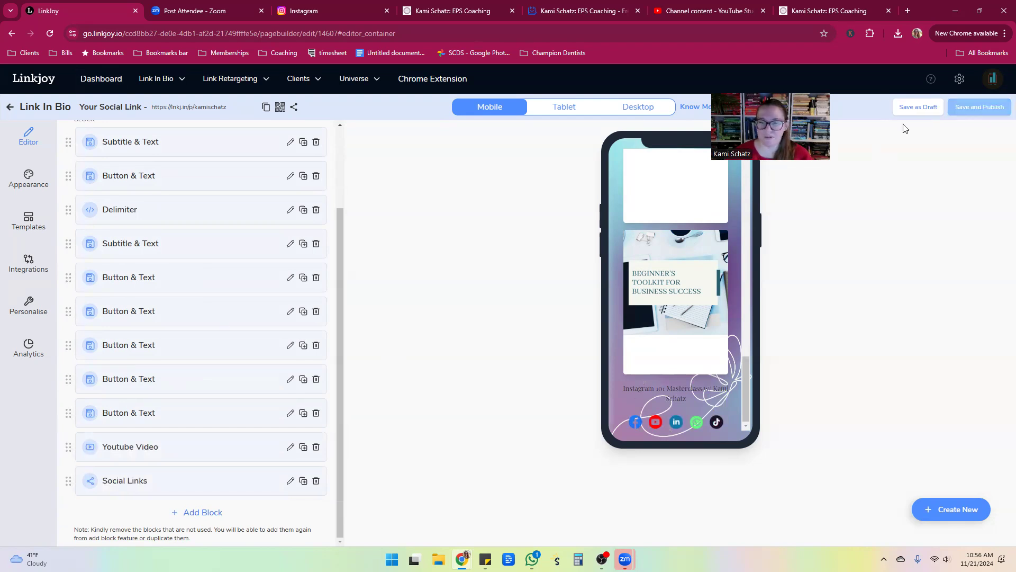
- Publish the updated page and scroll the phone preview to check it
scroll(189, 354, up, 2)
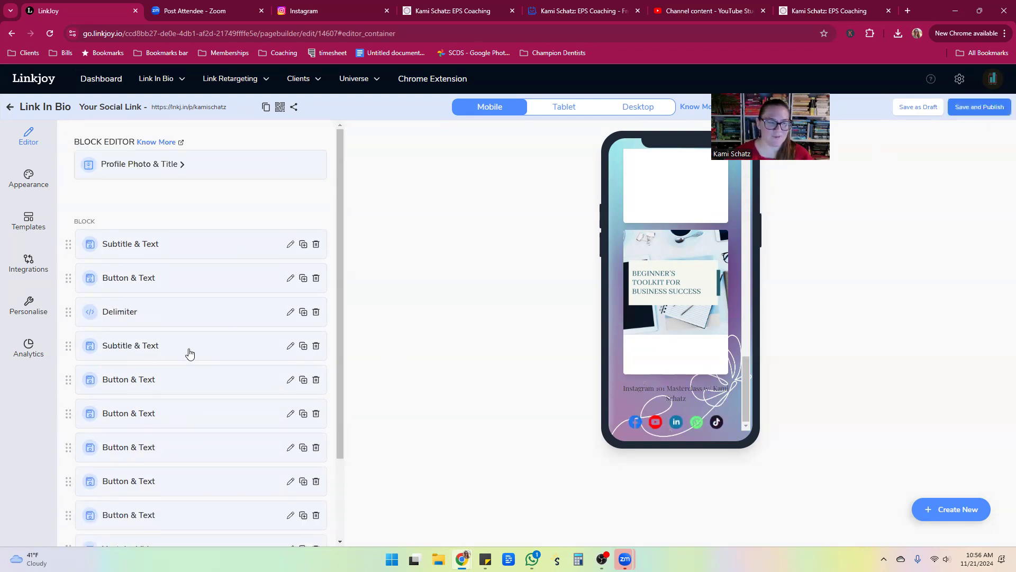
scroll(193, 348, down, 2)
click(963, 112)
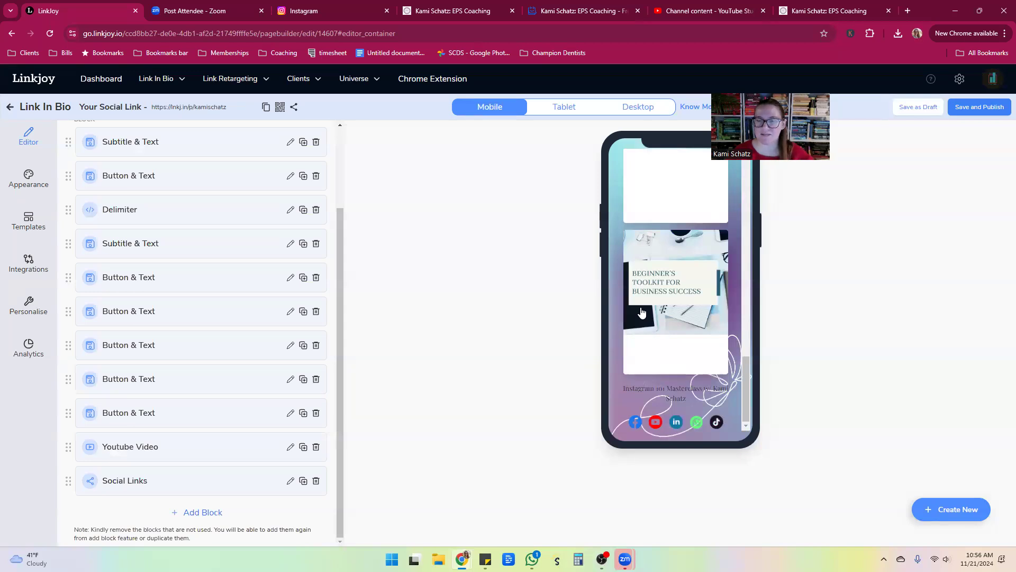
scroll(681, 254, up, 3)
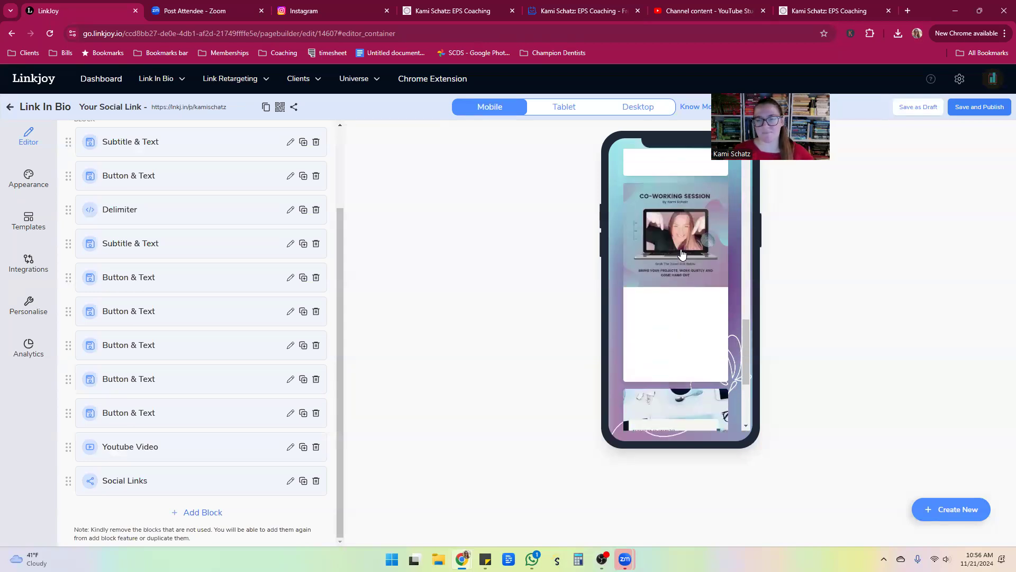
scroll(683, 254, up, 5)
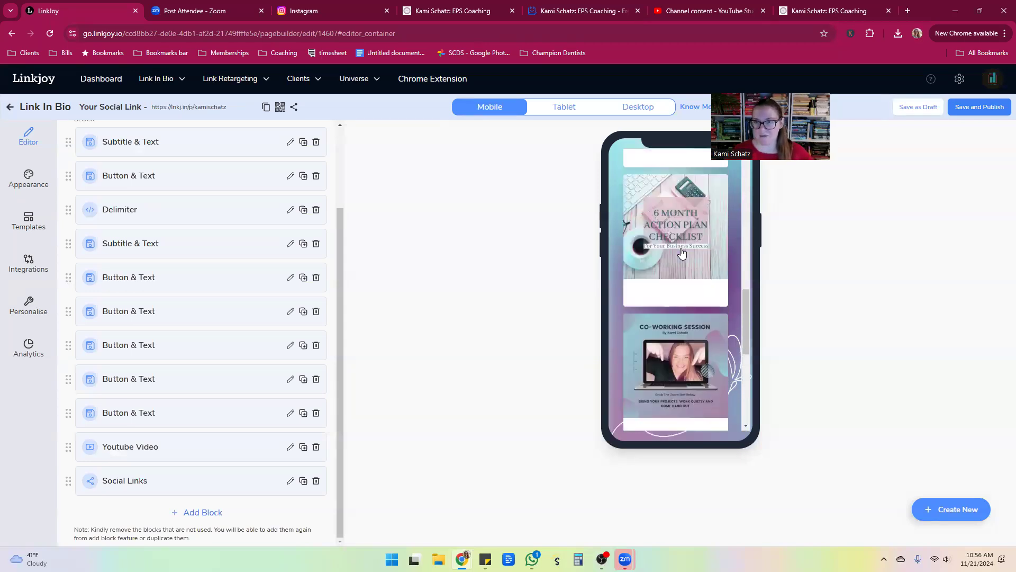
scroll(682, 248, up, 3)
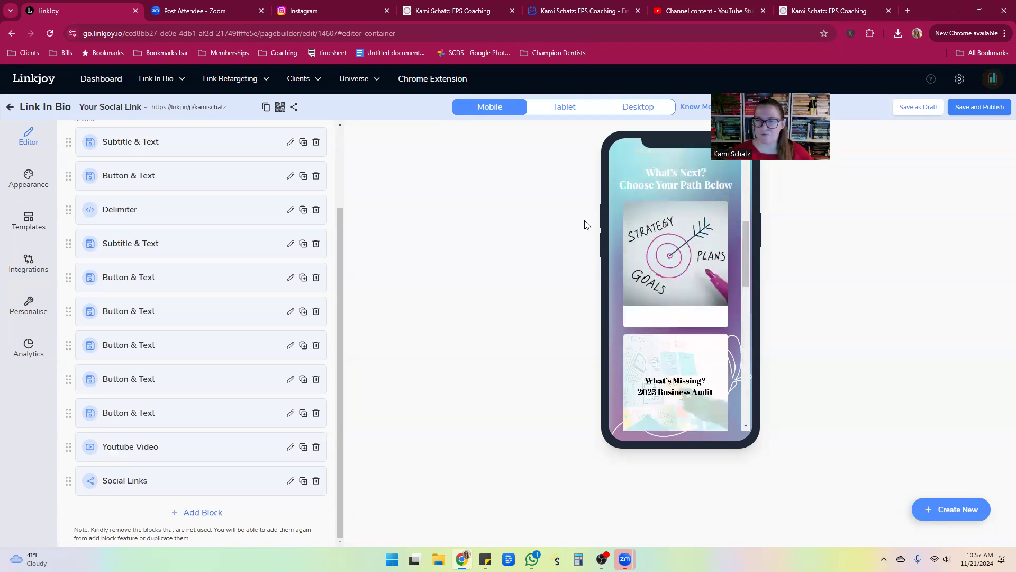
key(ctrl+shift+Tab)
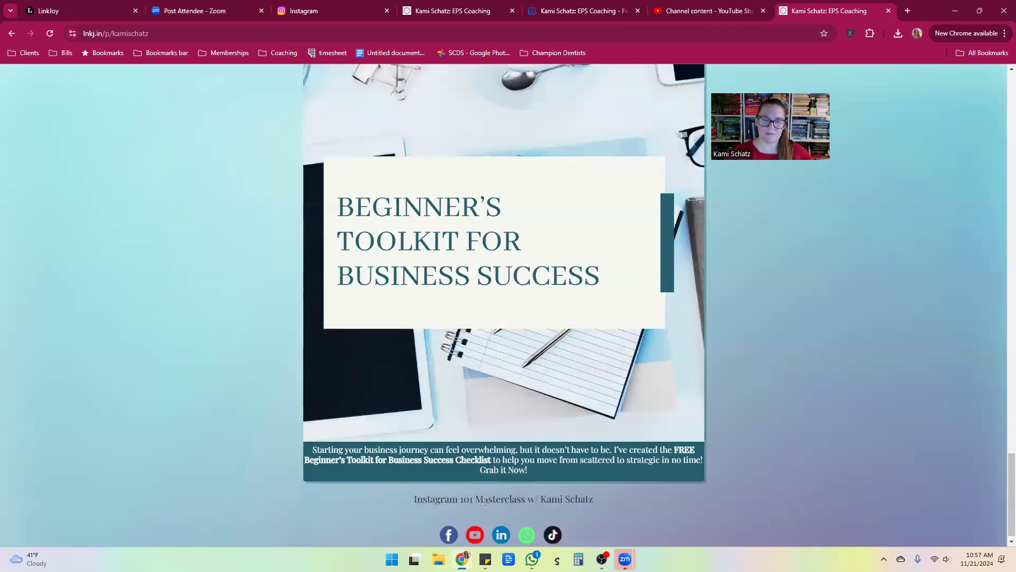
triple_click(486, 499)
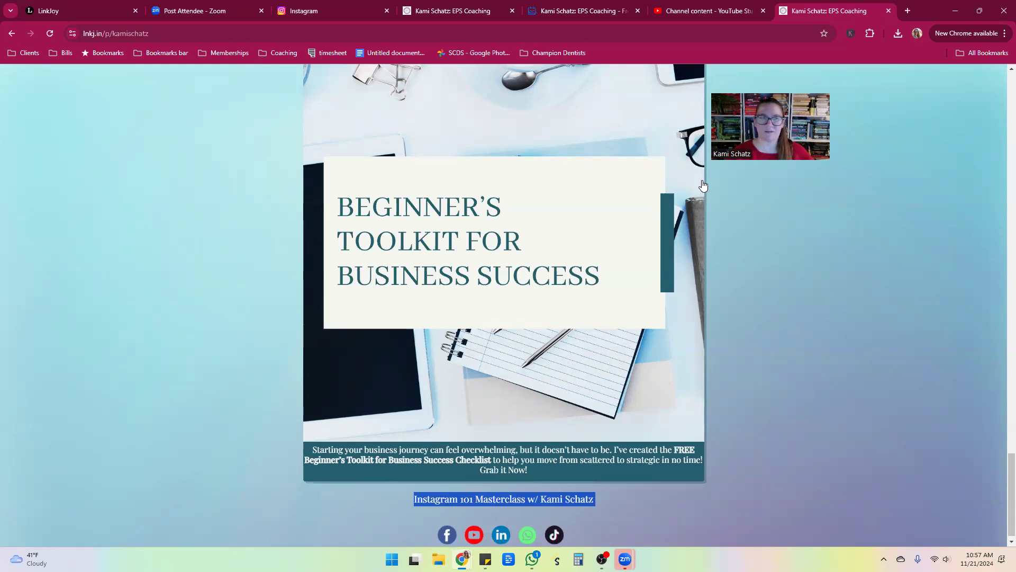
click(68, 7)
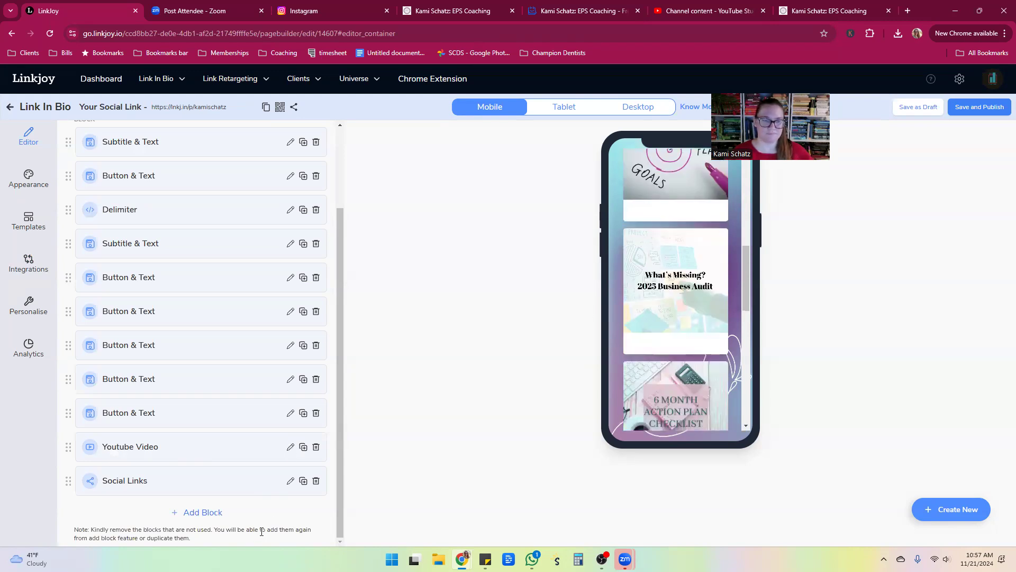
- Format the video block's title as an H4 heading and submit its YouTube URL for checking
click(290, 448)
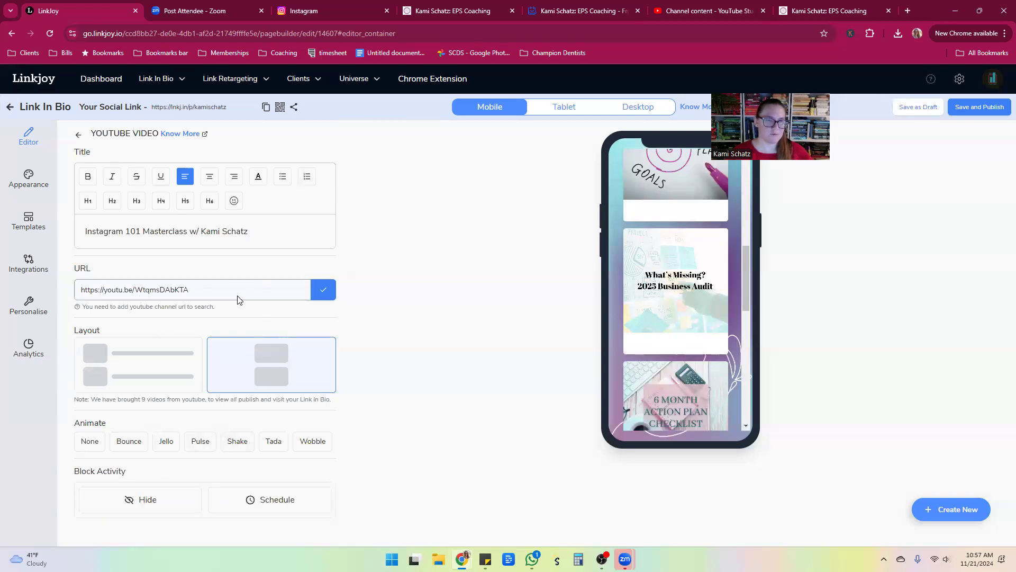
drag(270, 233, 80, 231)
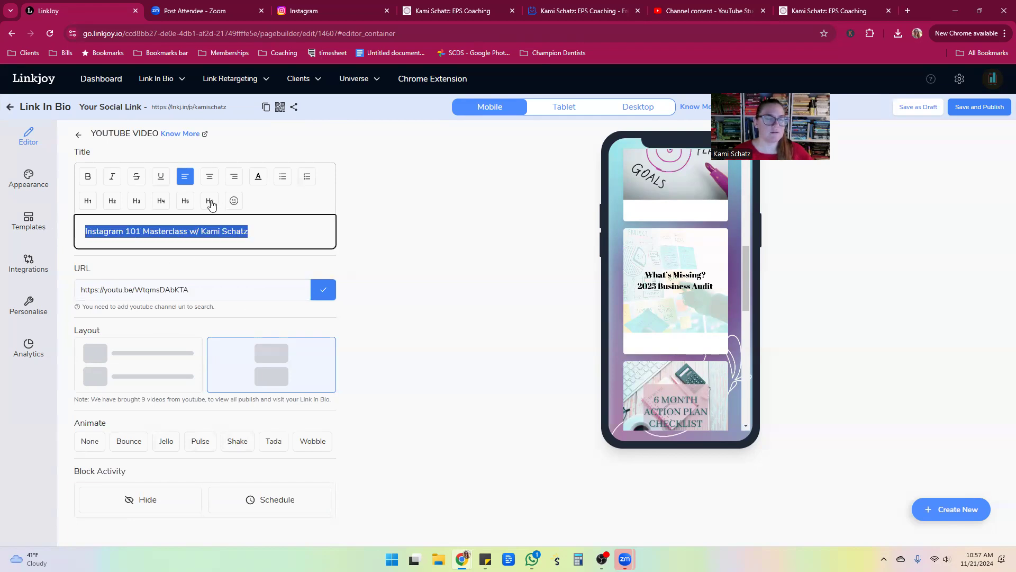
click(210, 201)
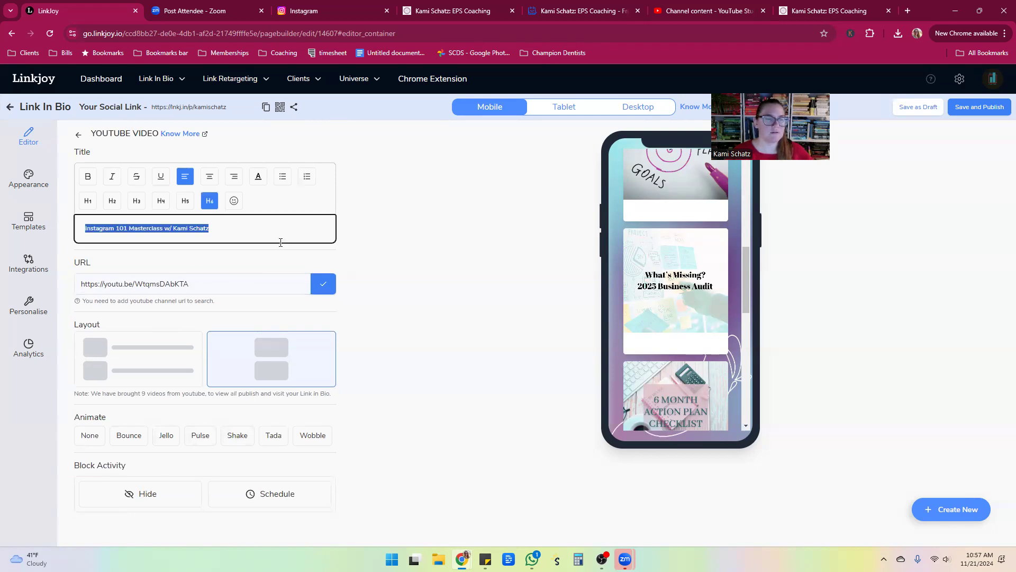
click(88, 201)
click(111, 200)
click(137, 201)
click(161, 201)
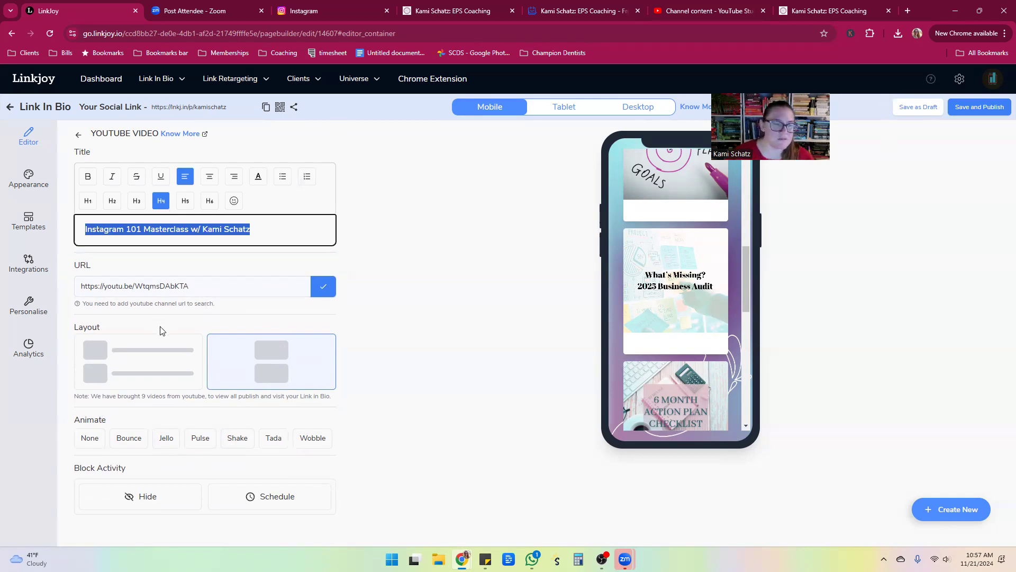
click(323, 290)
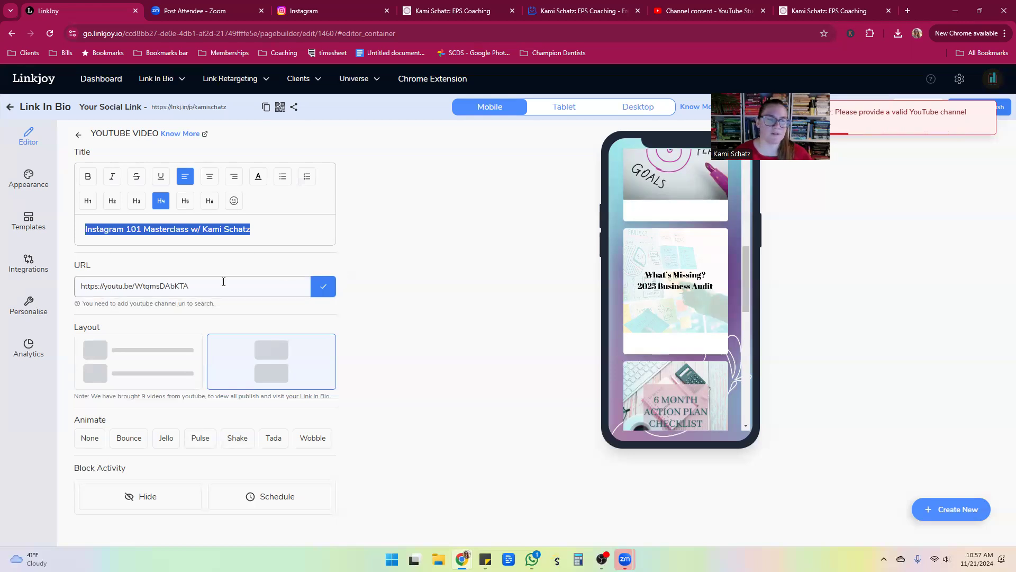
click(705, 9)
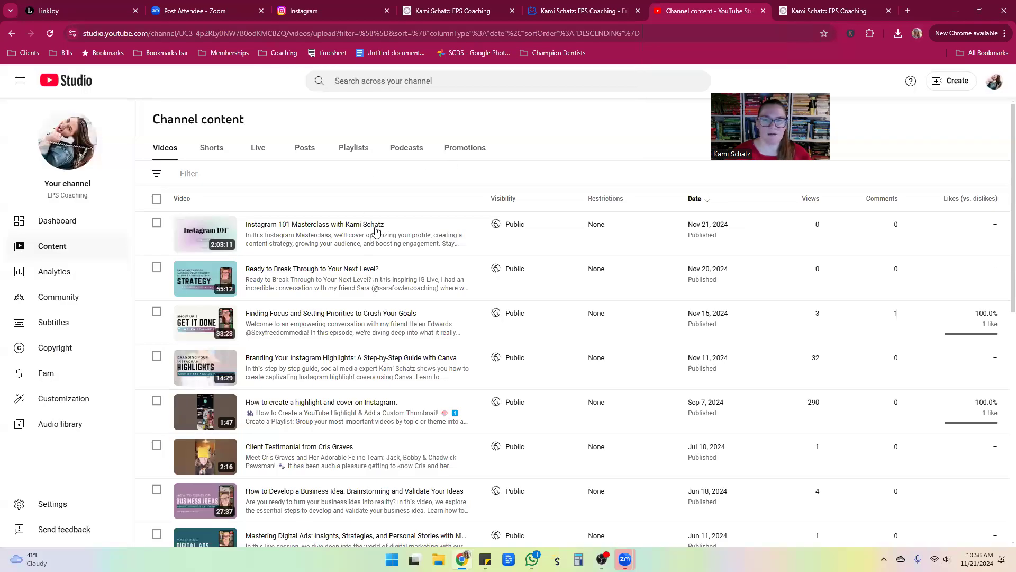
- Reload the YouTube Studio Channel content page and select its web address
click(50, 35)
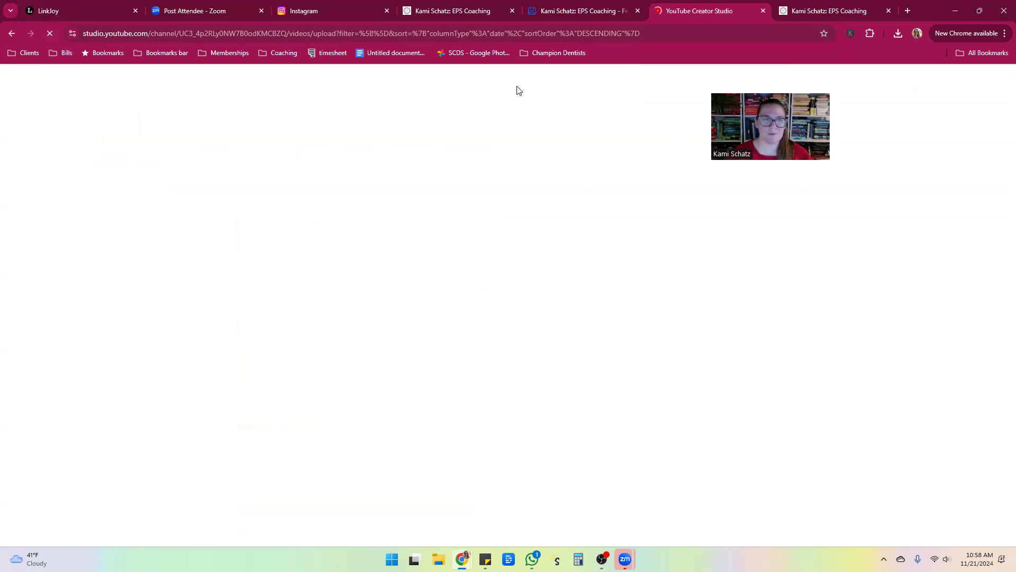
click(197, 35)
- From youtube.com, open the EPS Coaching channel's Videos and copy the Instagram 101 Masterclass share link
text(youtube.com)
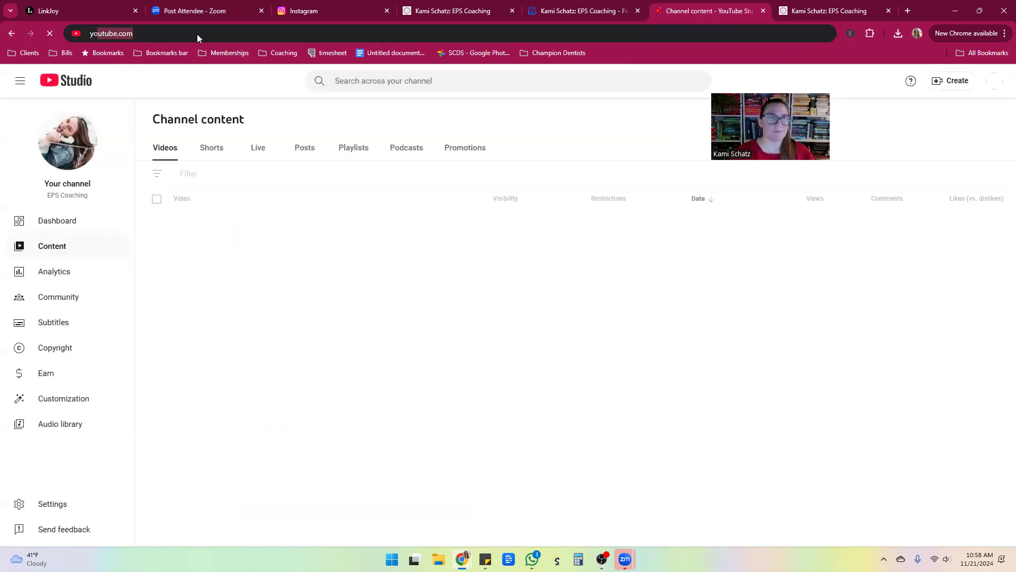
key(Return)
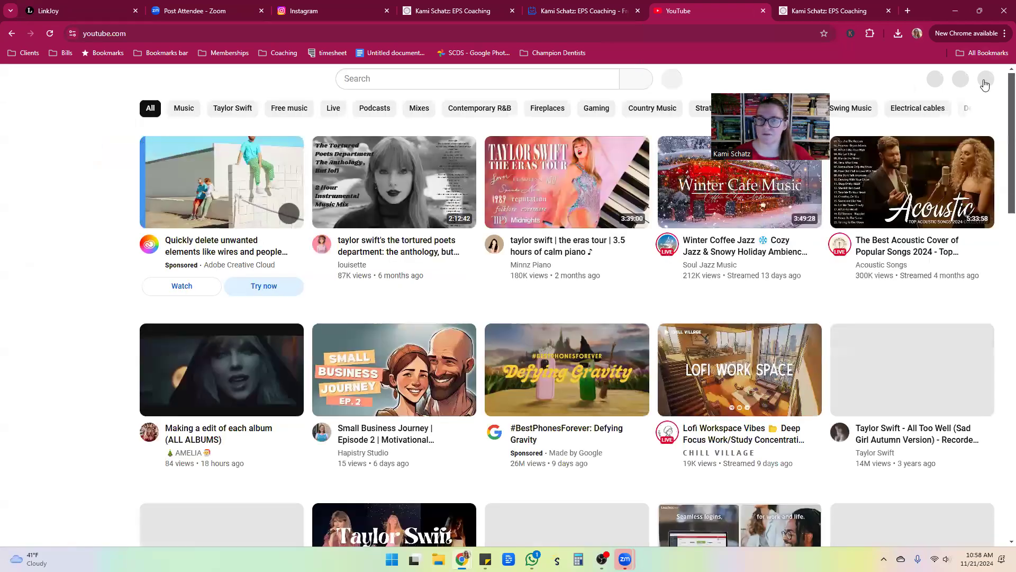
click(984, 81)
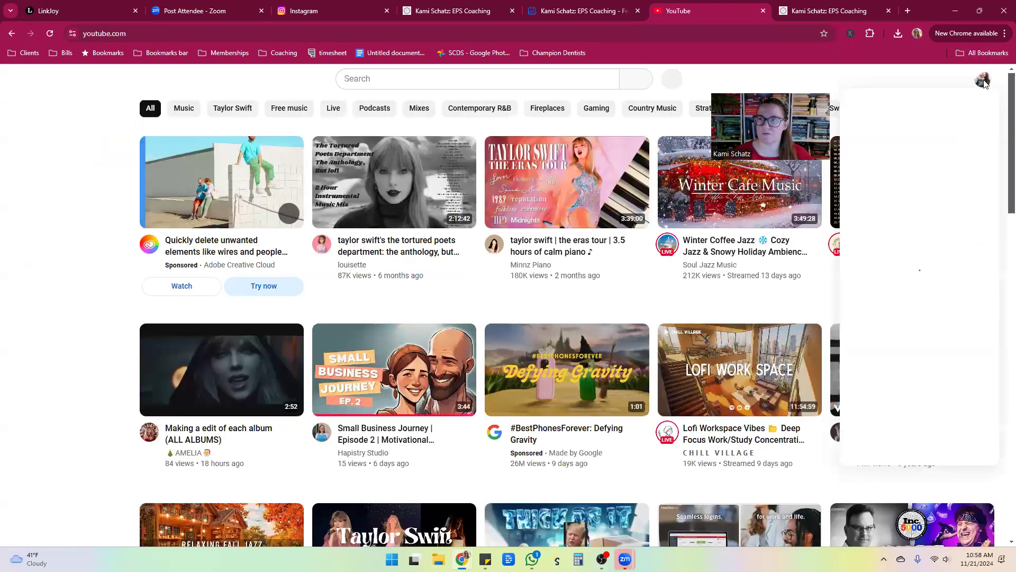
click(904, 132)
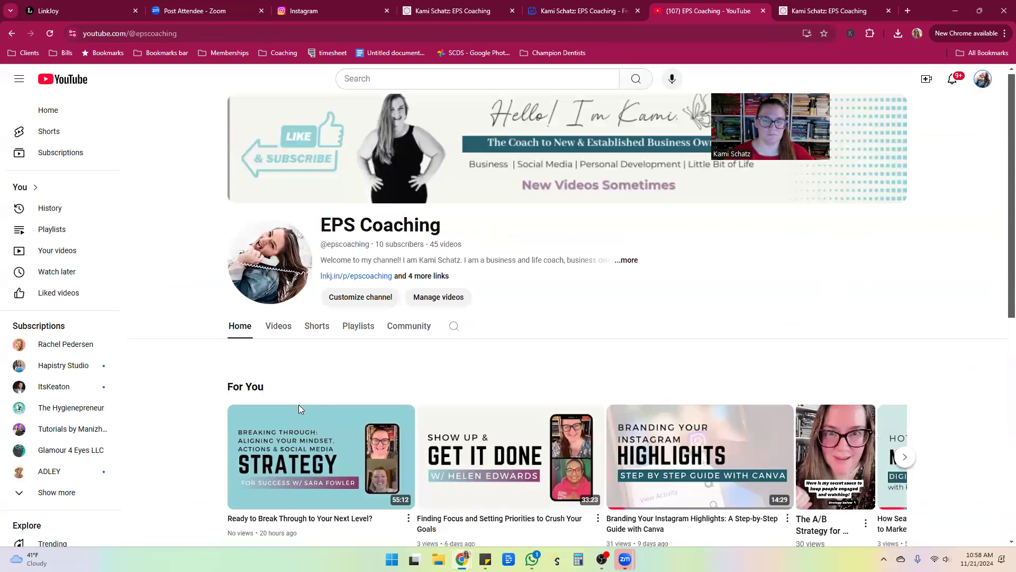
scroll(349, 398, down, 1)
scroll(365, 394, up, 1)
click(276, 327)
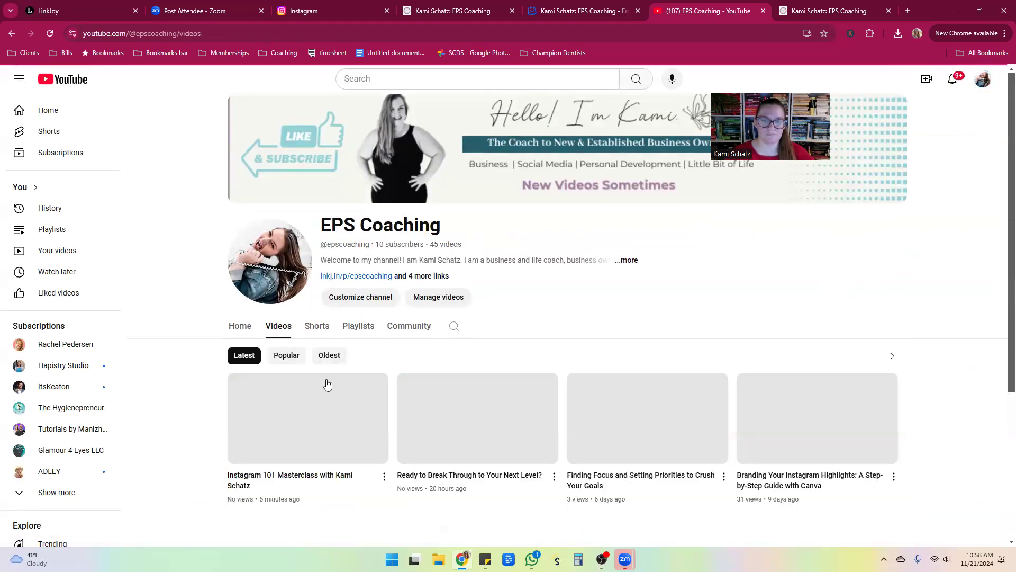
click(383, 478)
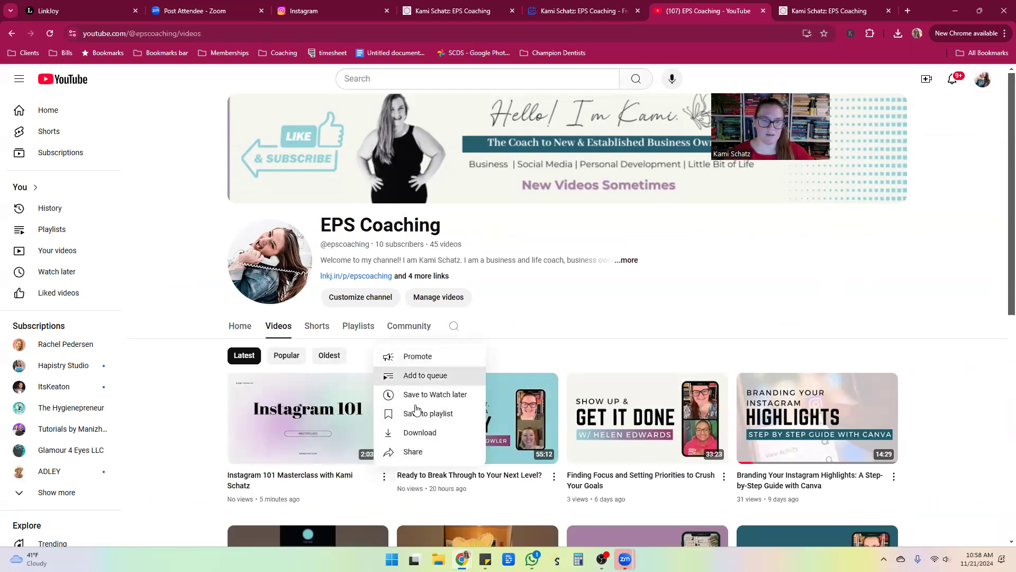
click(412, 452)
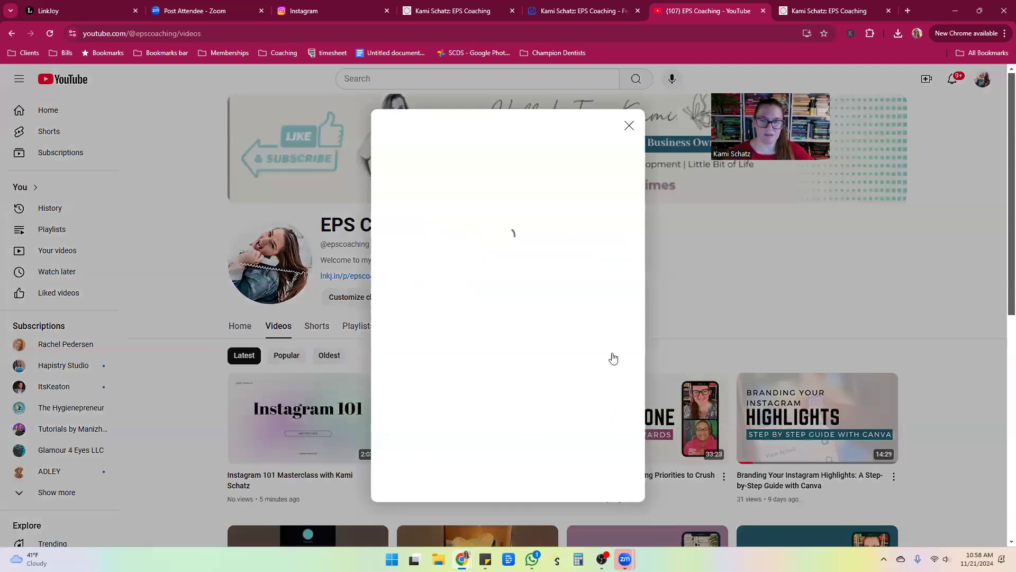
click(611, 361)
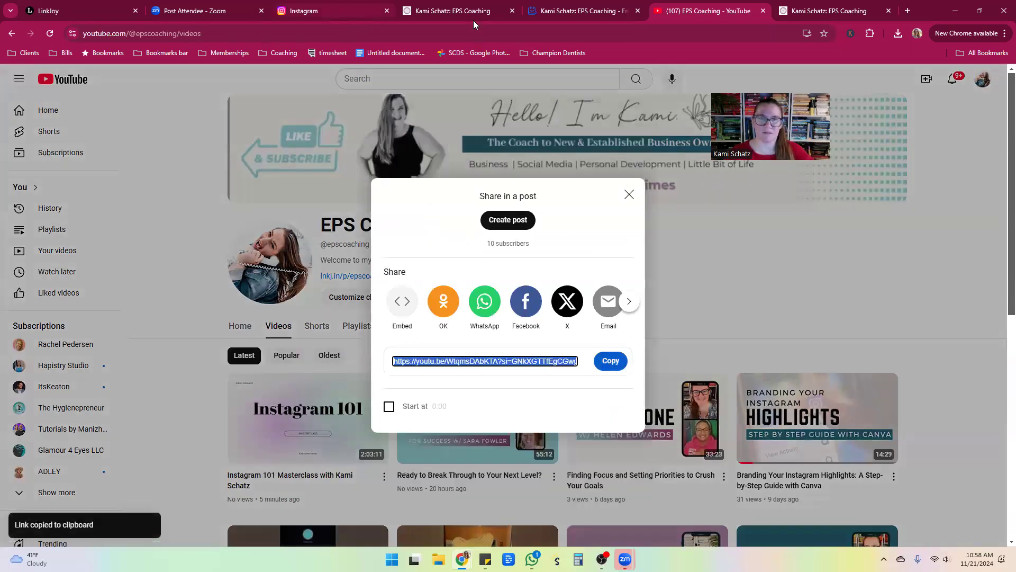
- Replace the video block's URL with the masterclass share link and confirm it, which Linkjoy rejects
click(67, 4)
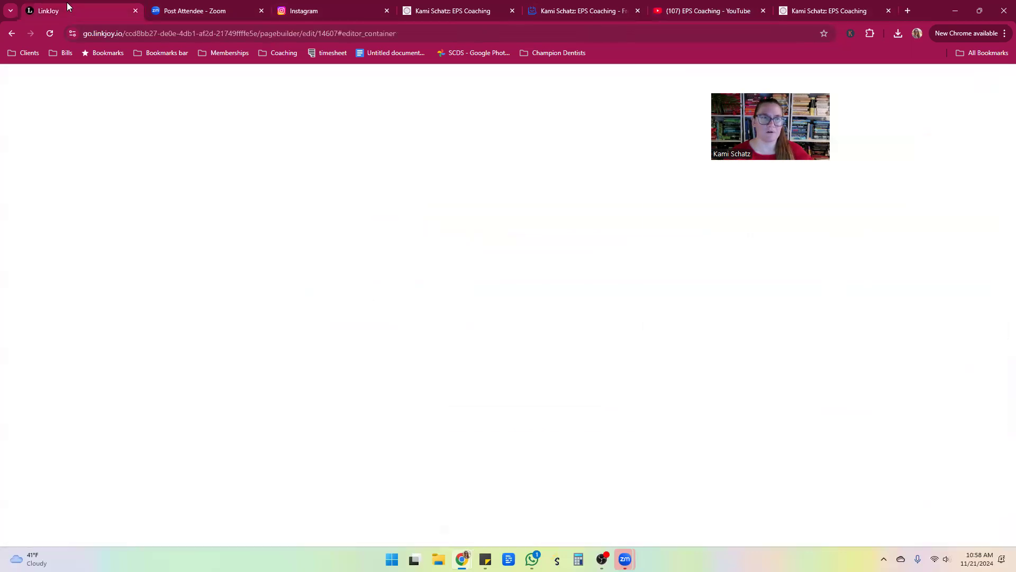
drag(233, 288, 49, 282)
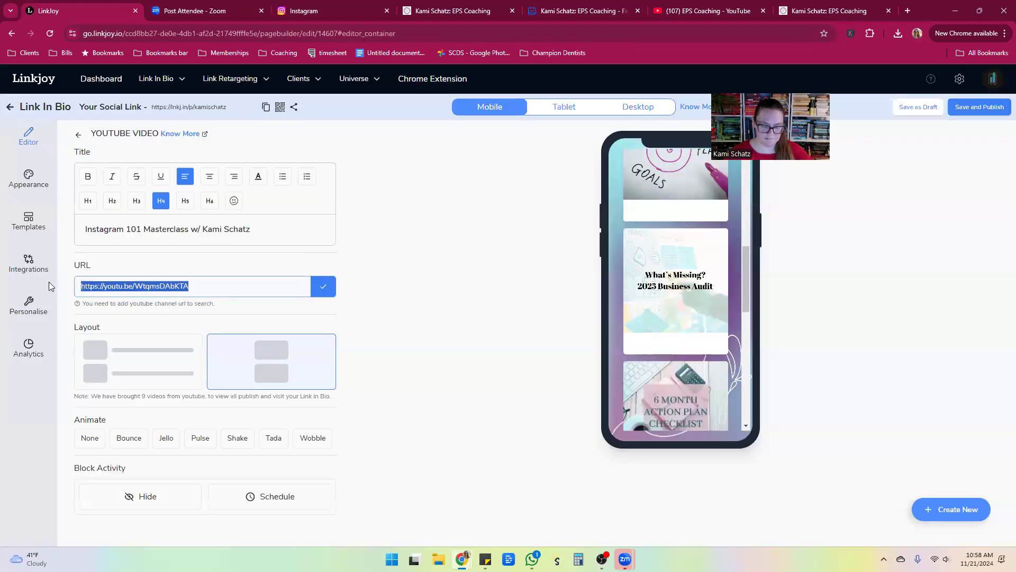
key(ctrl+v)
click(323, 286)
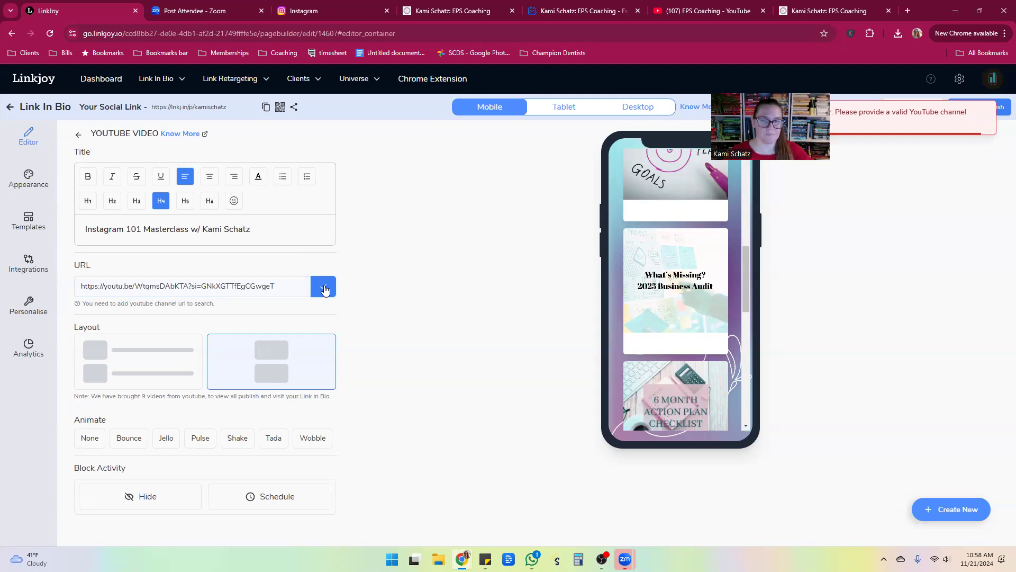
scroll(668, 310, down, 10)
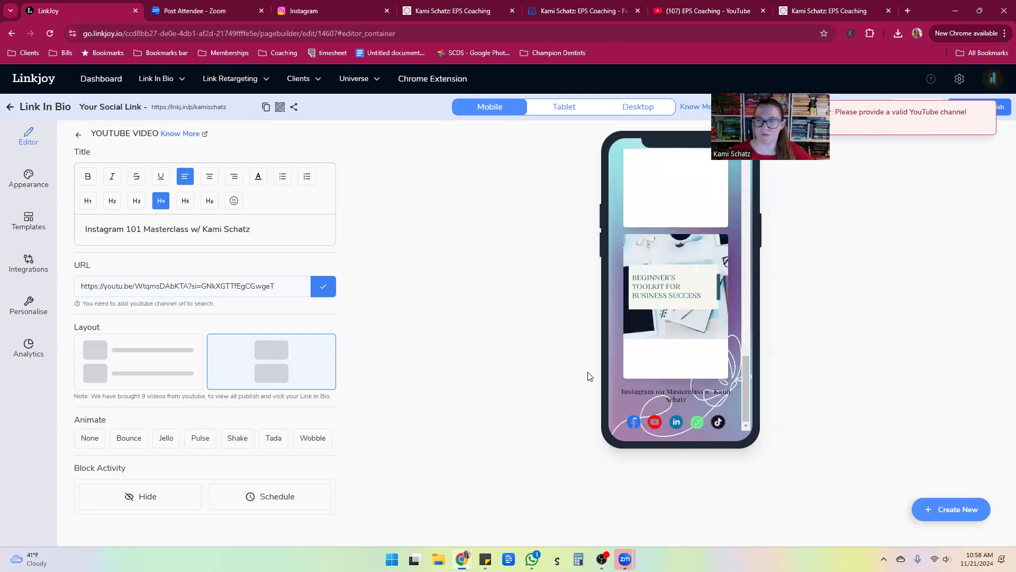
click(324, 292)
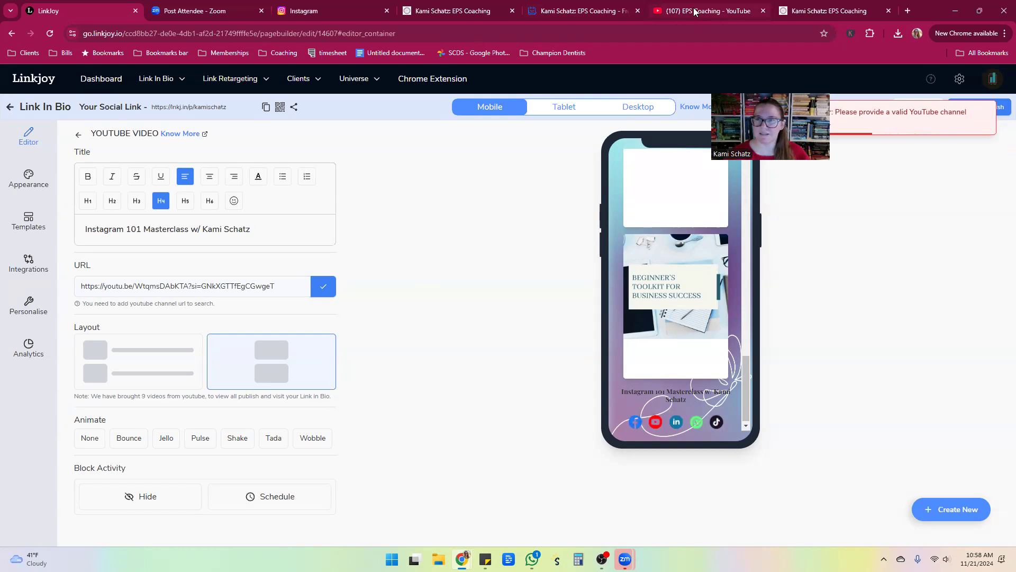
- Copy the share link of the Ready to Break Through video on YouTube
click(668, 16)
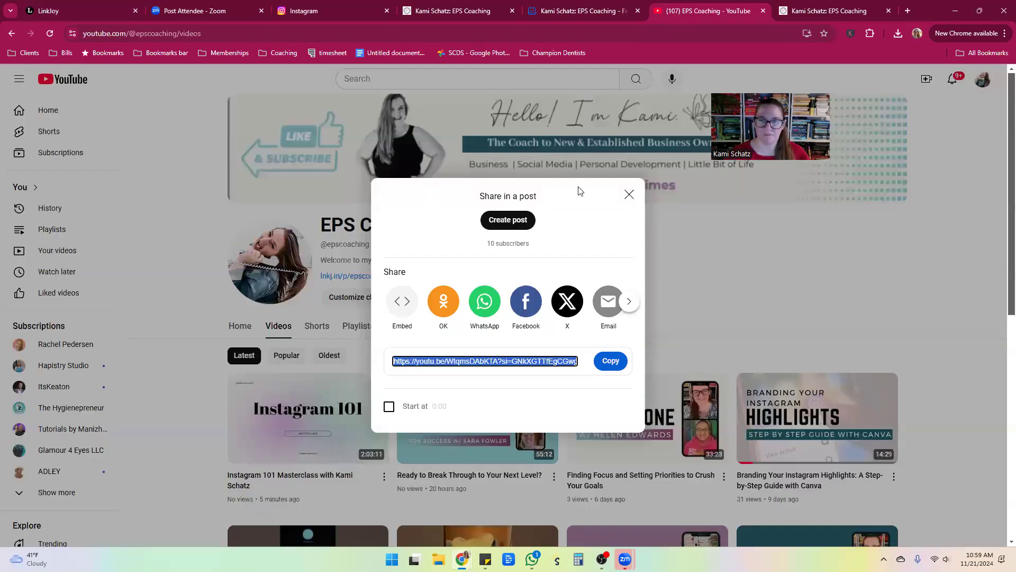
click(629, 195)
click(553, 478)
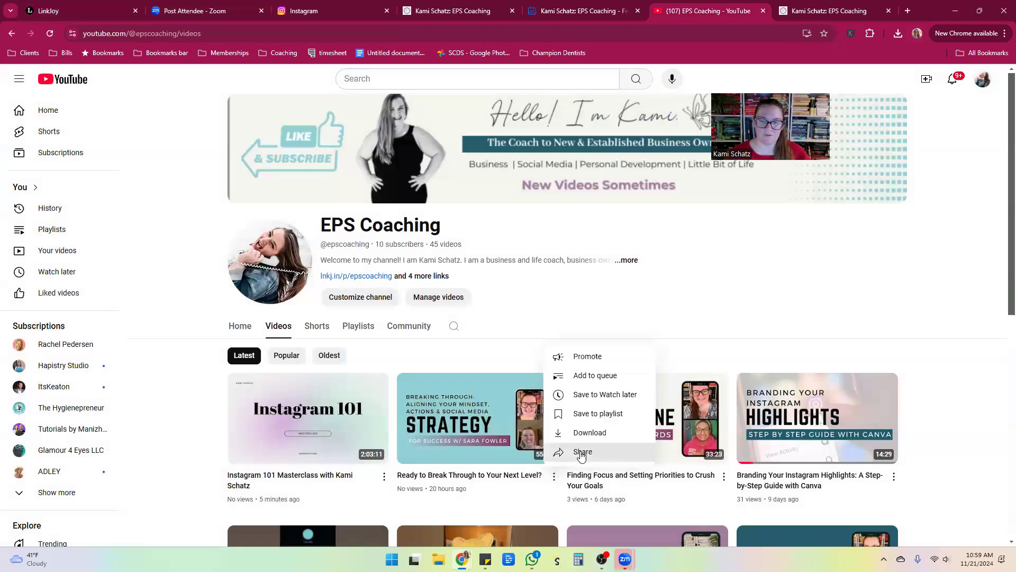
click(560, 450)
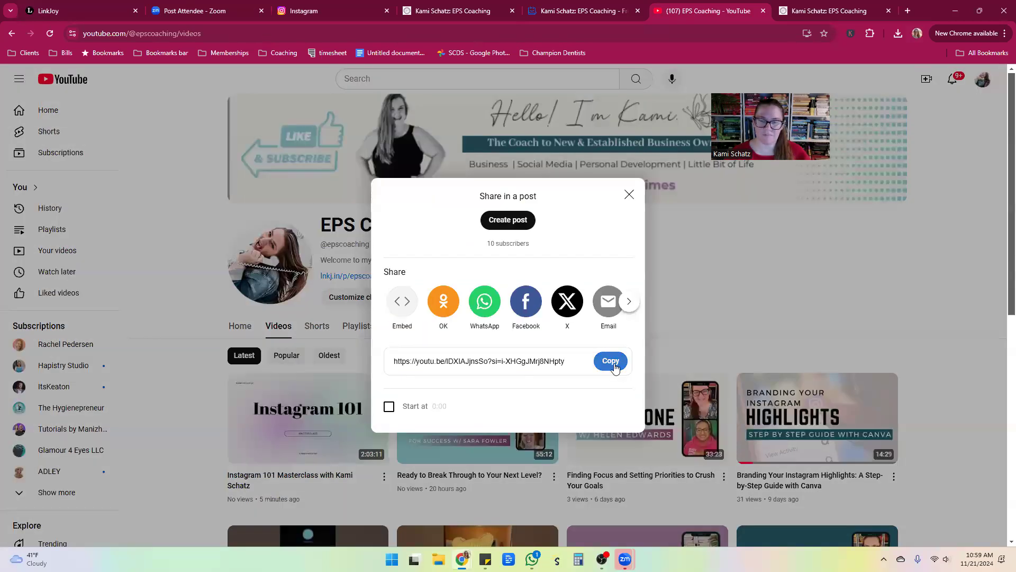
click(610, 360)
click(311, 16)
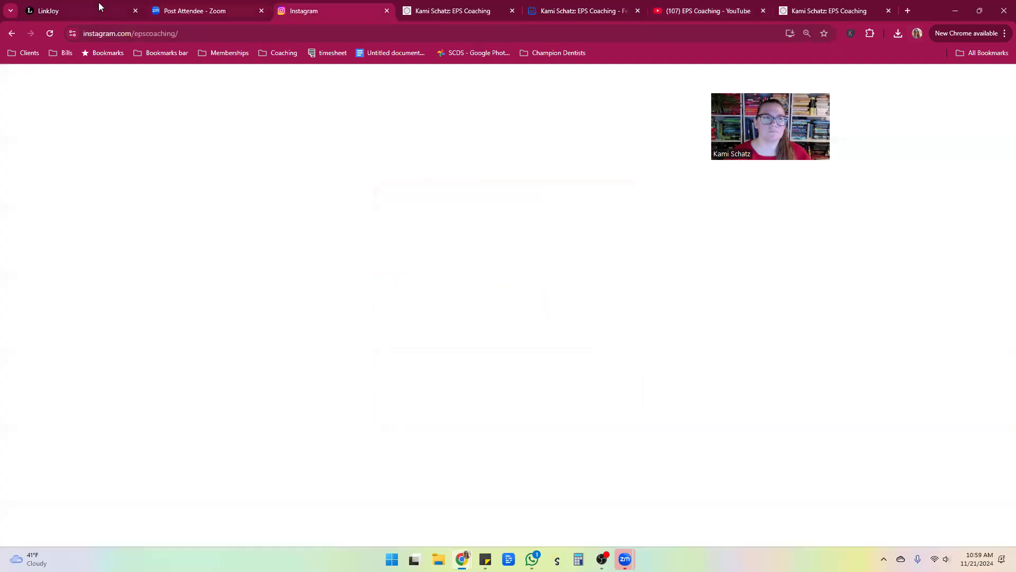
click(100, 10)
- Paste the second video's link into the block URL, check it, then clear the field
drag(281, 286, 80, 286)
key(ctrl+v)
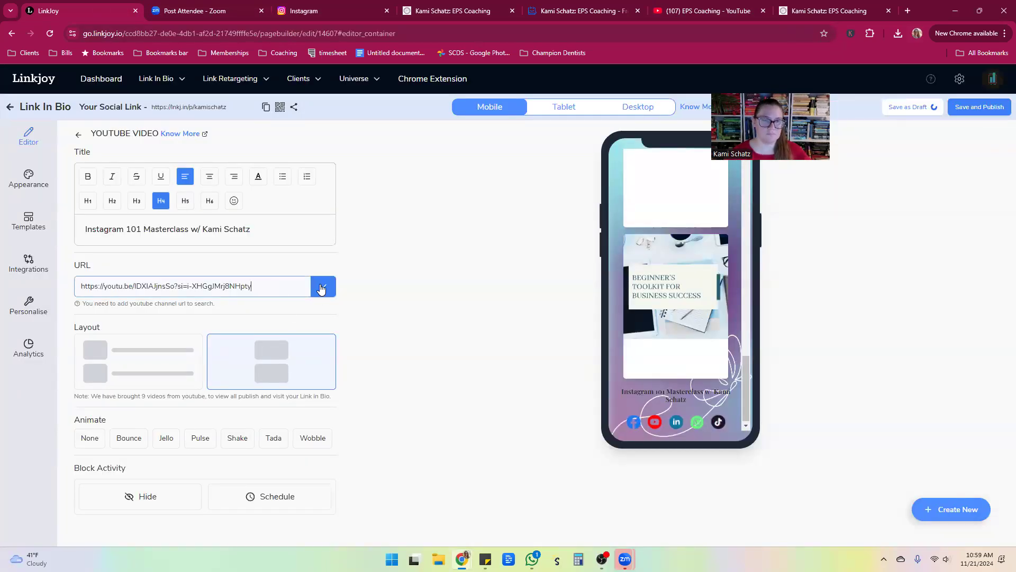
click(321, 288)
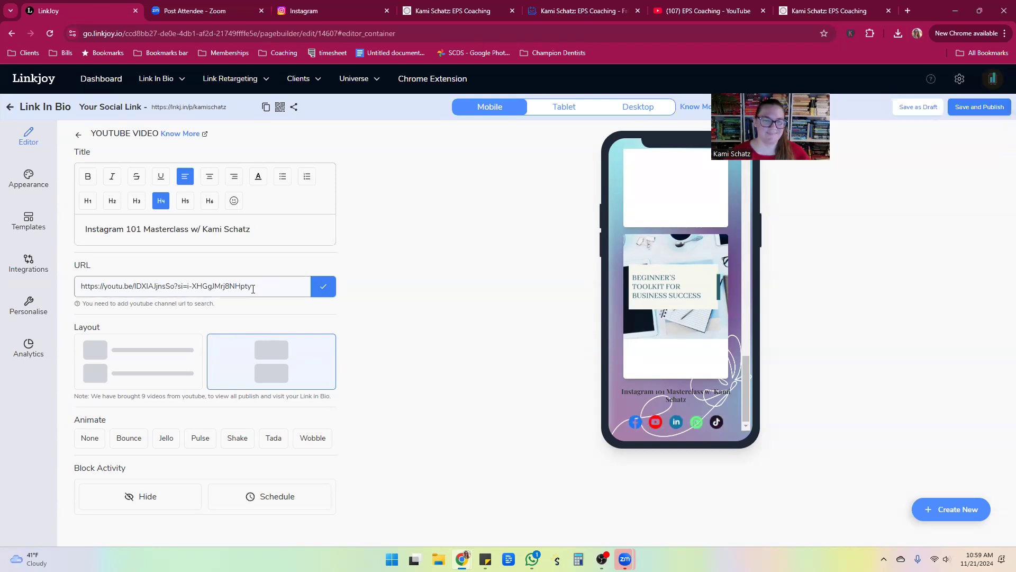
click(285, 285)
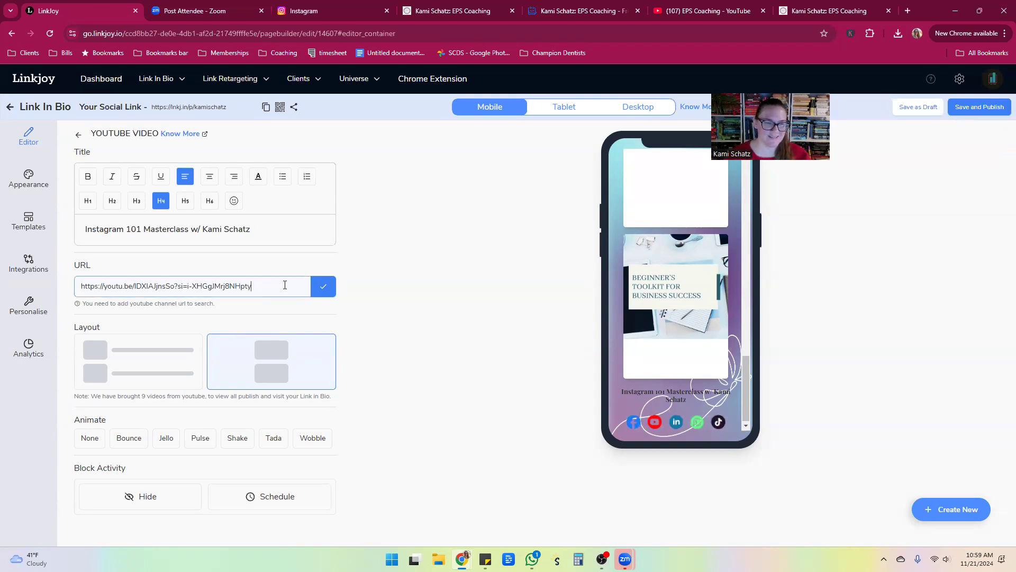
key(BackSpace)
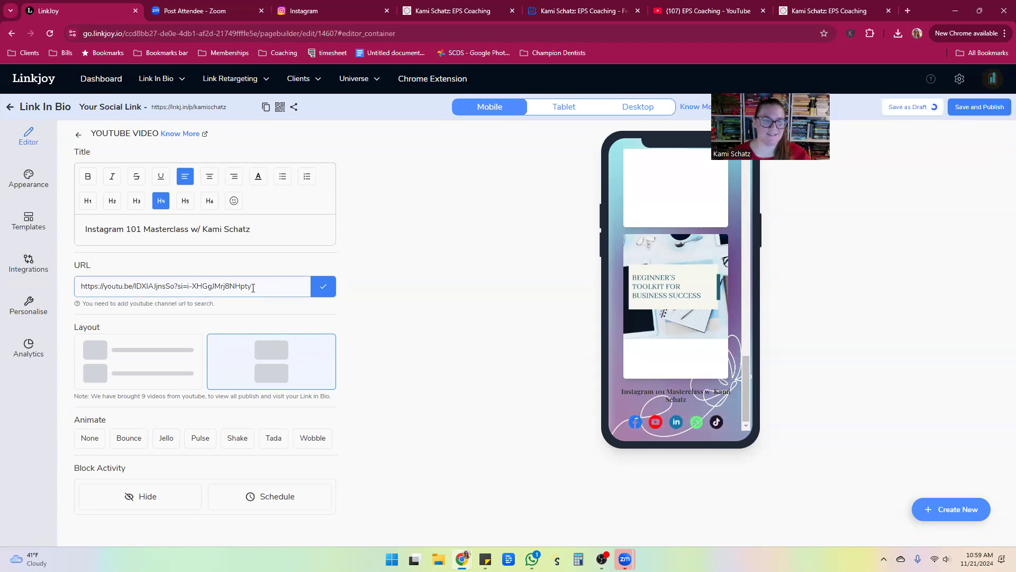
key(ctrl+a)
key(BackSpace)
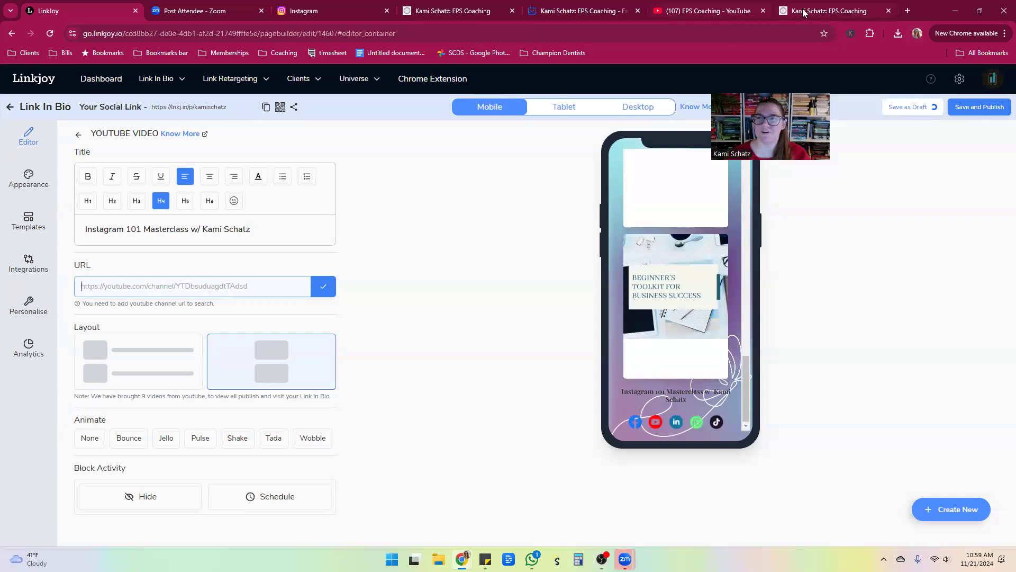
- Copy the client testimonial video's share link from the YouTube channel's videos
click(702, 9)
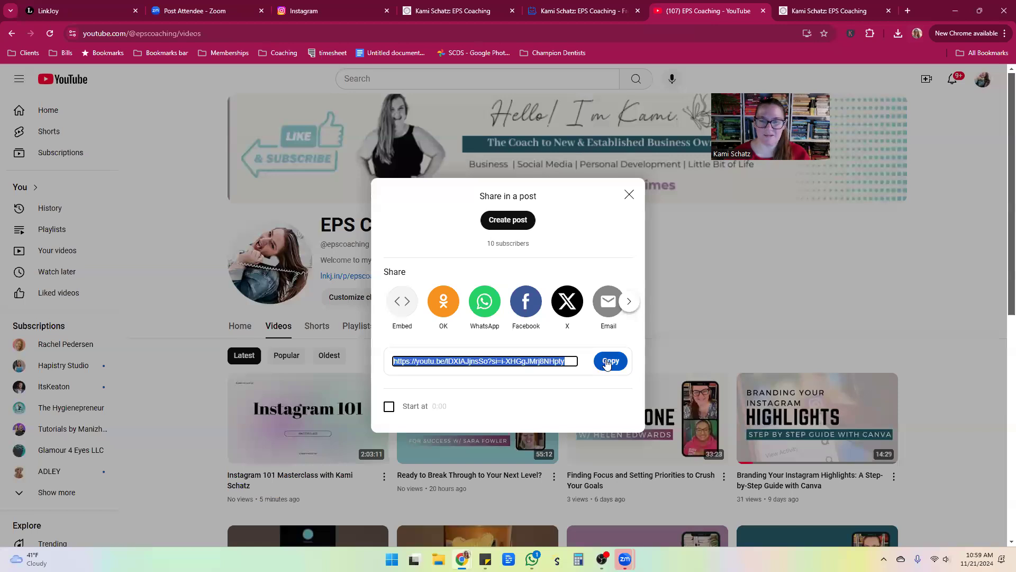
click(475, 375)
click(697, 398)
scroll(582, 386, down, 5)
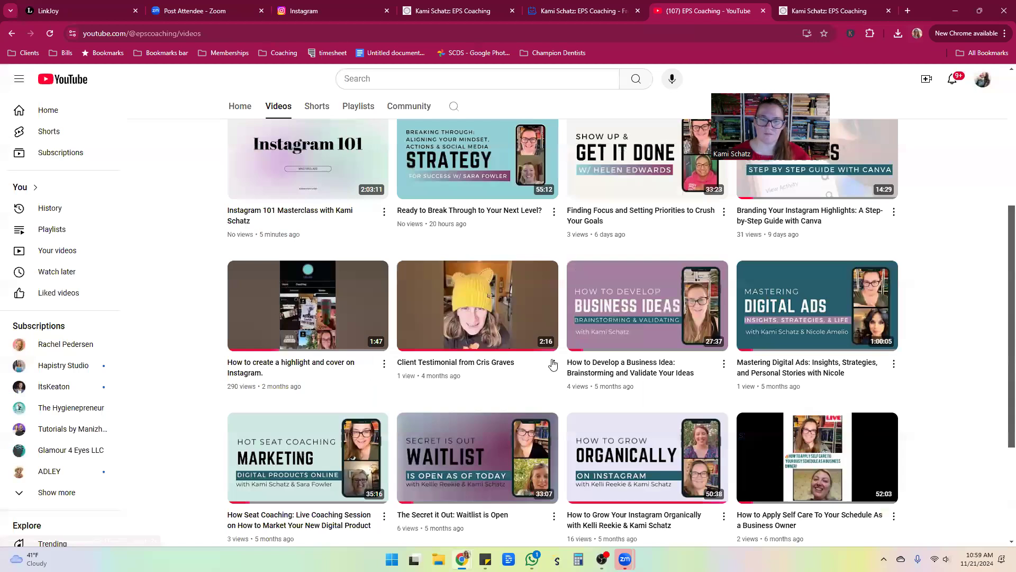
click(553, 363)
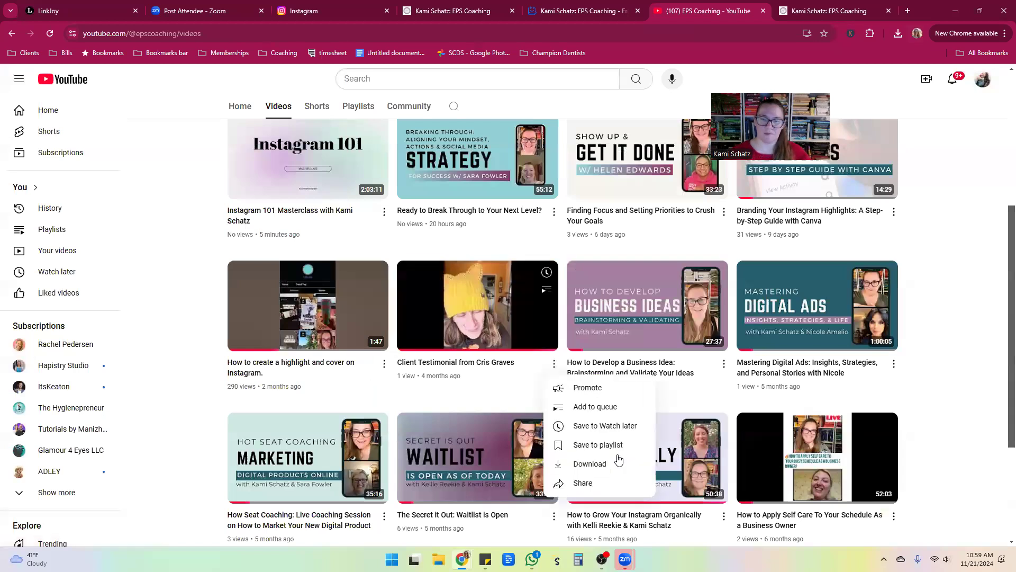
click(583, 483)
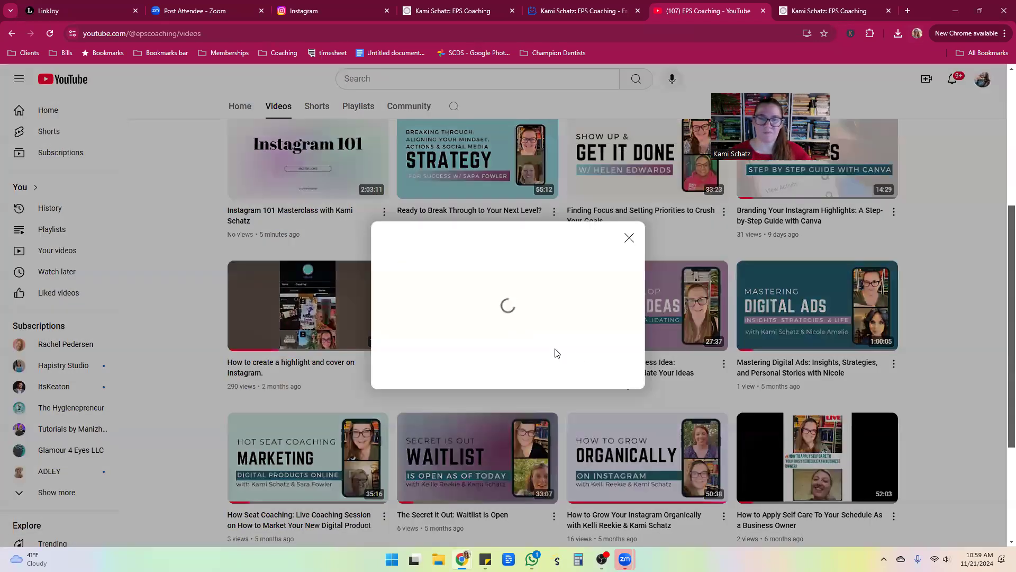
click(608, 359)
- Paste the youtu.be share link into the YouTube Video block's URL field and confirm it
click(86, 11)
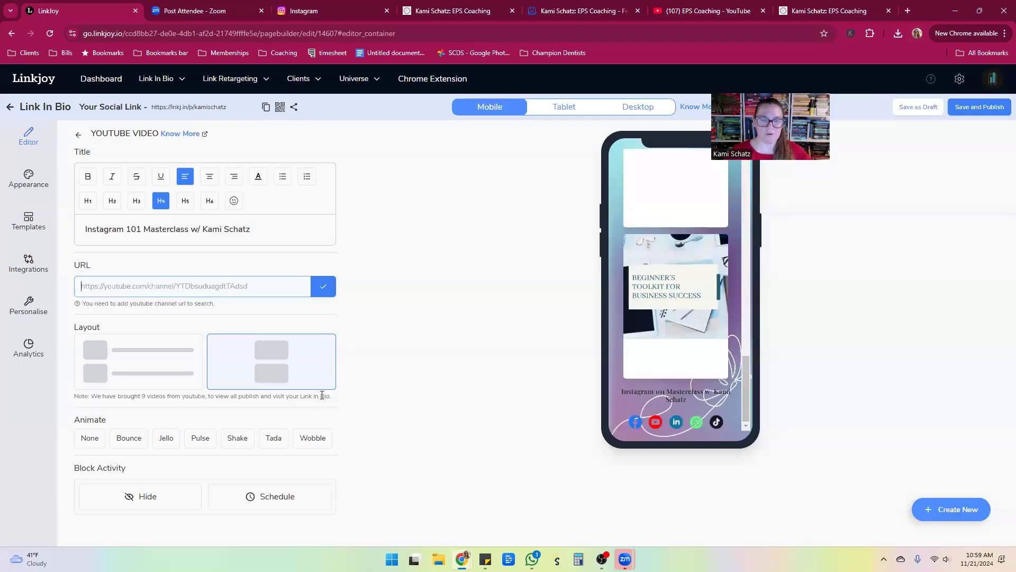
key(ctrl+v)
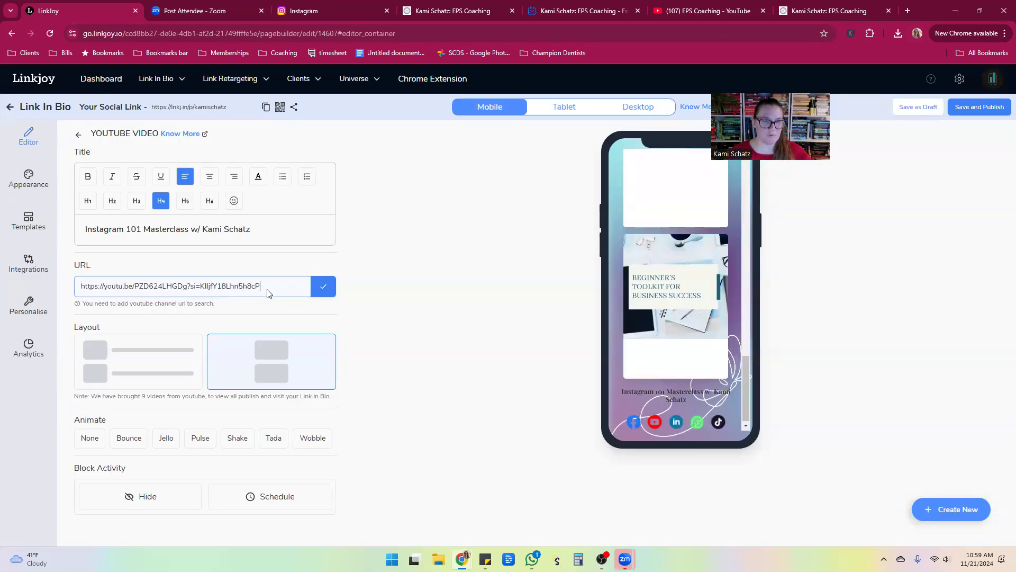
click(317, 289)
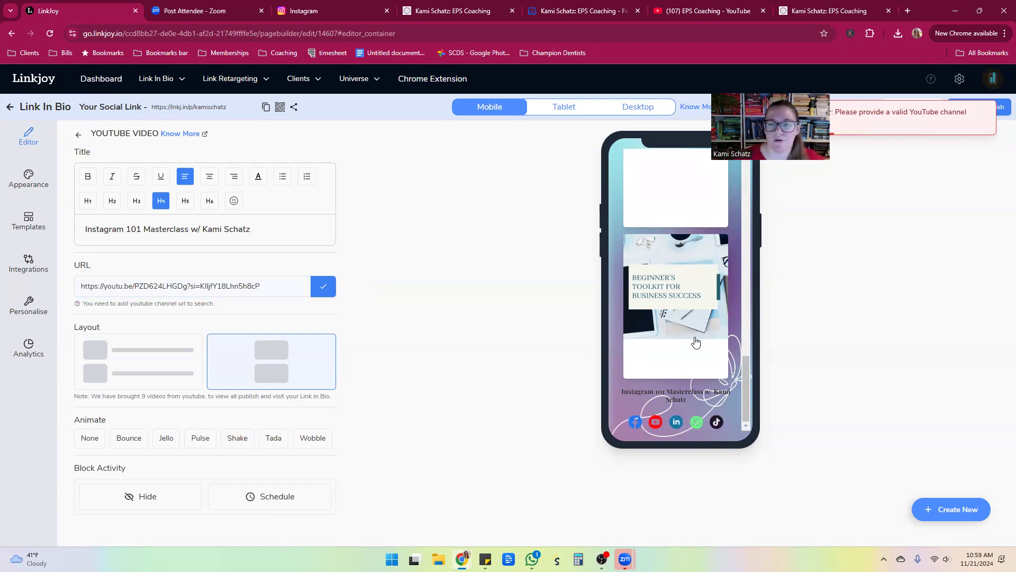
- Delete the Youtube Video block from the page's block list
click(79, 135)
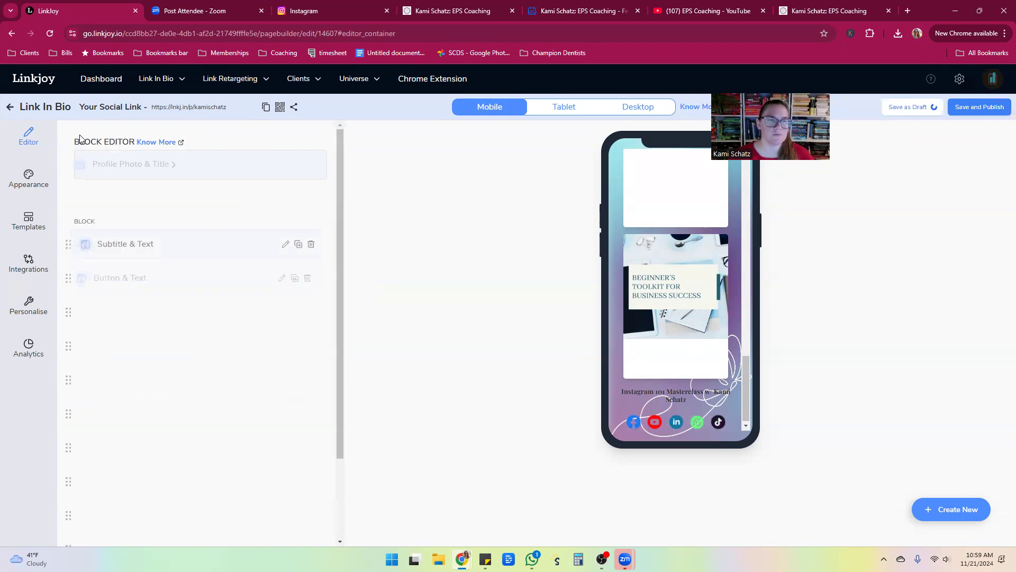
scroll(247, 483, down, 2)
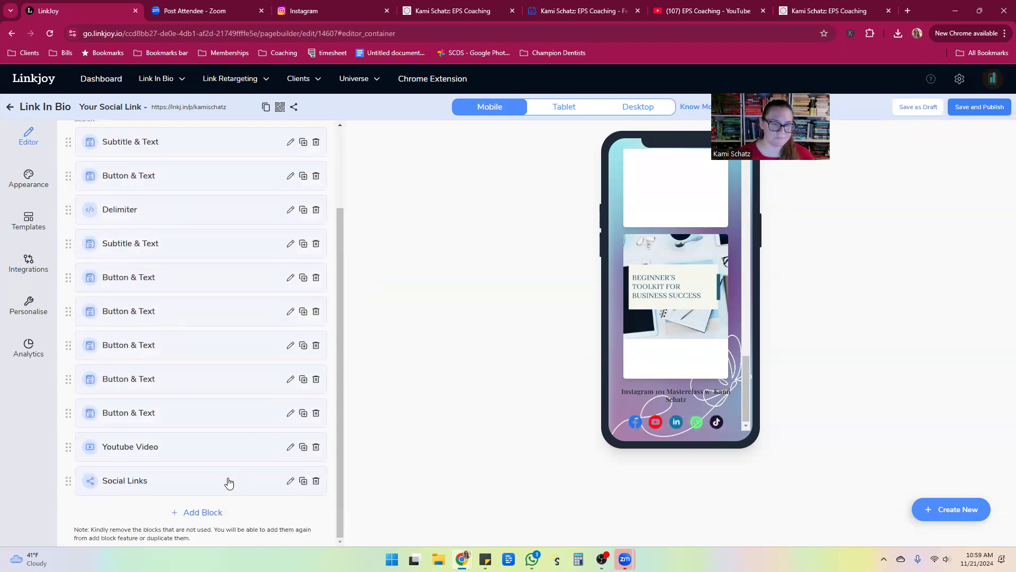
click(316, 446)
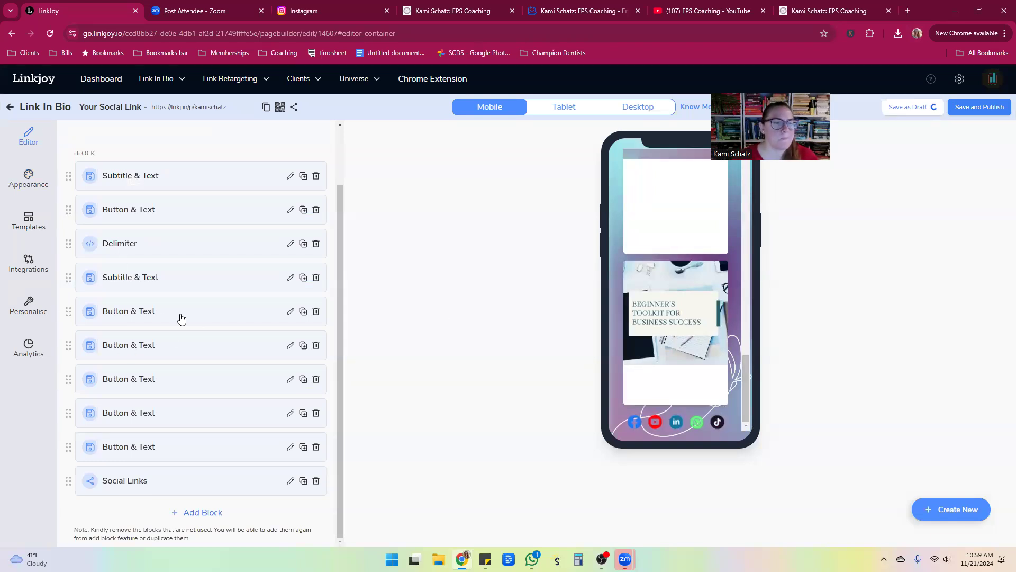
- Add an Add to Contacts block below Social Links and return to the block list
click(188, 512)
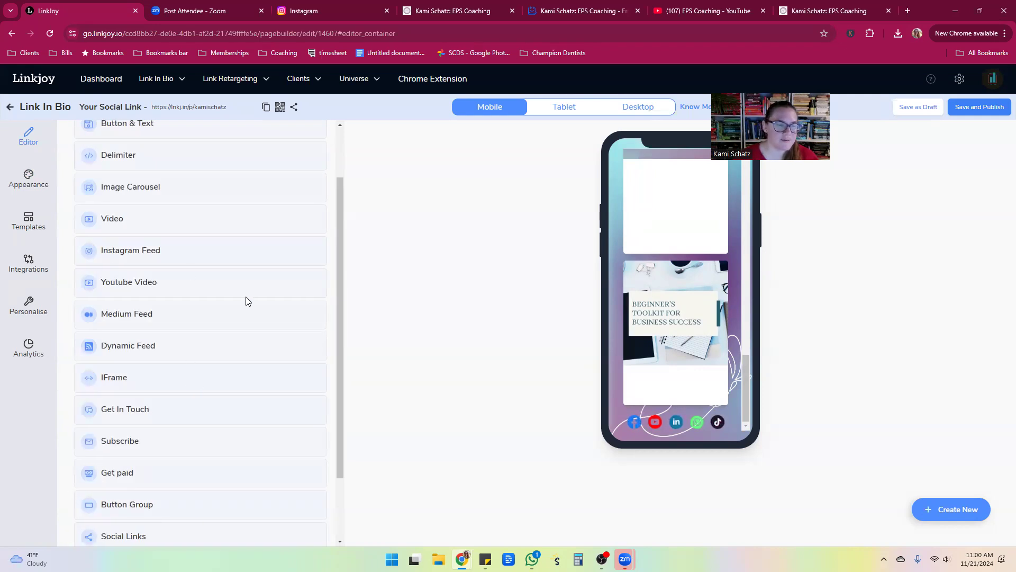
scroll(173, 341, down, 1)
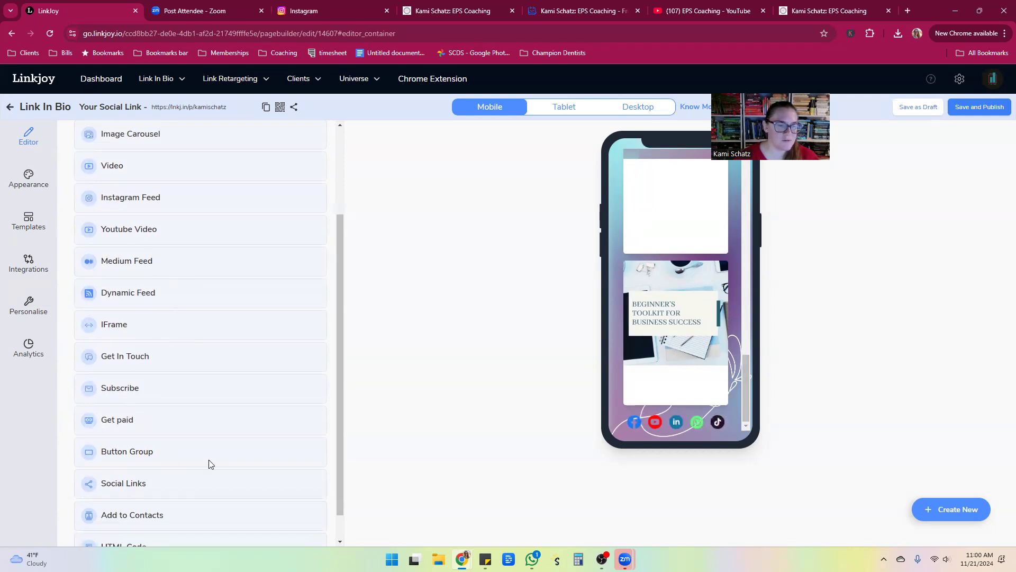
scroll(209, 464, down, 1)
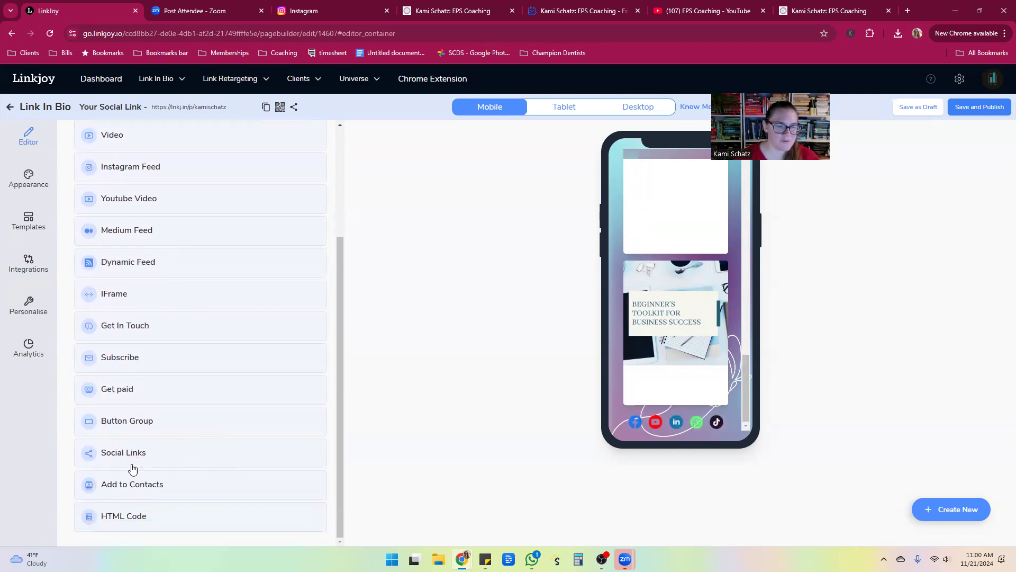
click(121, 491)
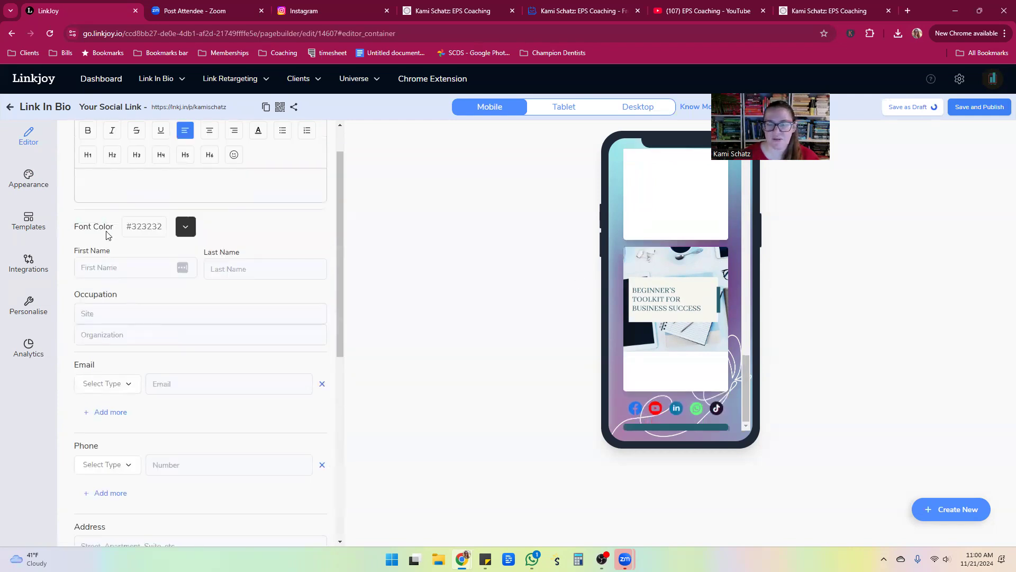
scroll(138, 262, up, 1)
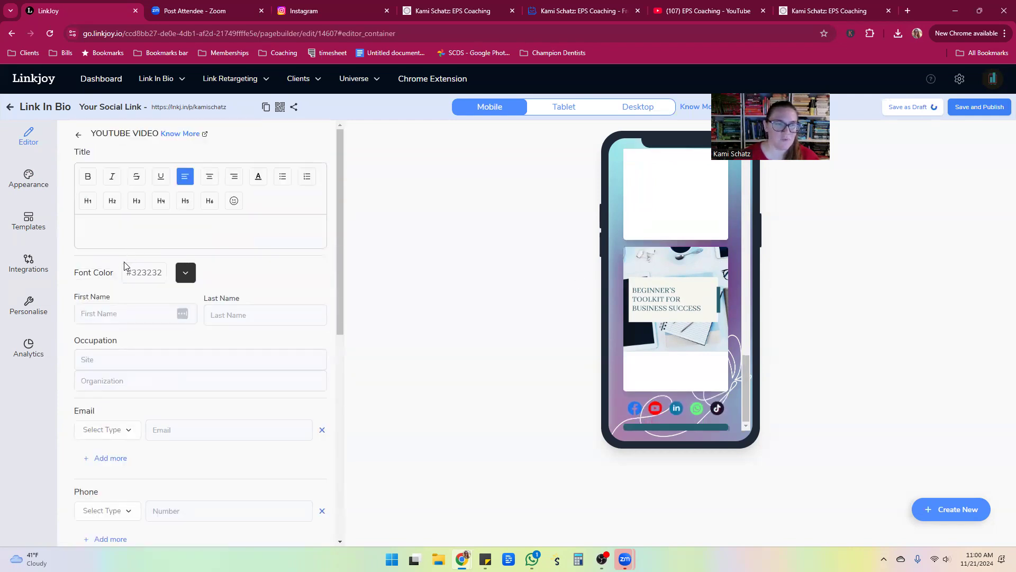
scroll(124, 261, down, 2)
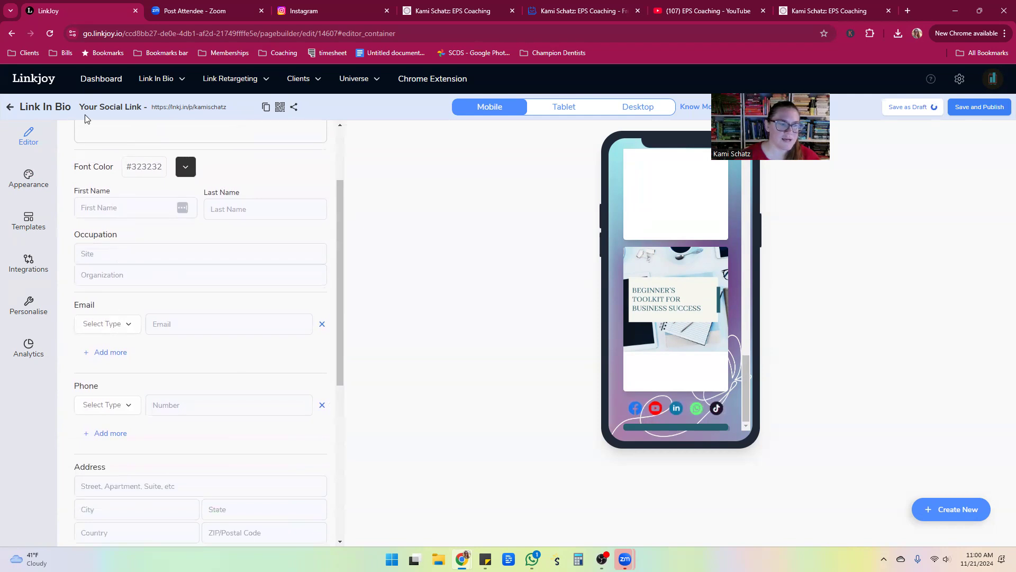
scroll(69, 143, up, 2)
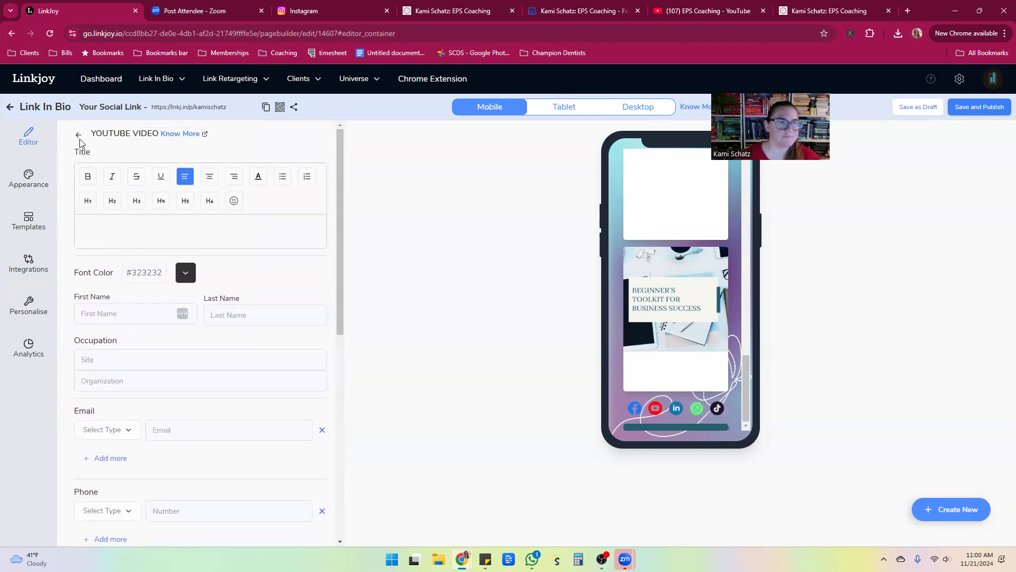
click(78, 137)
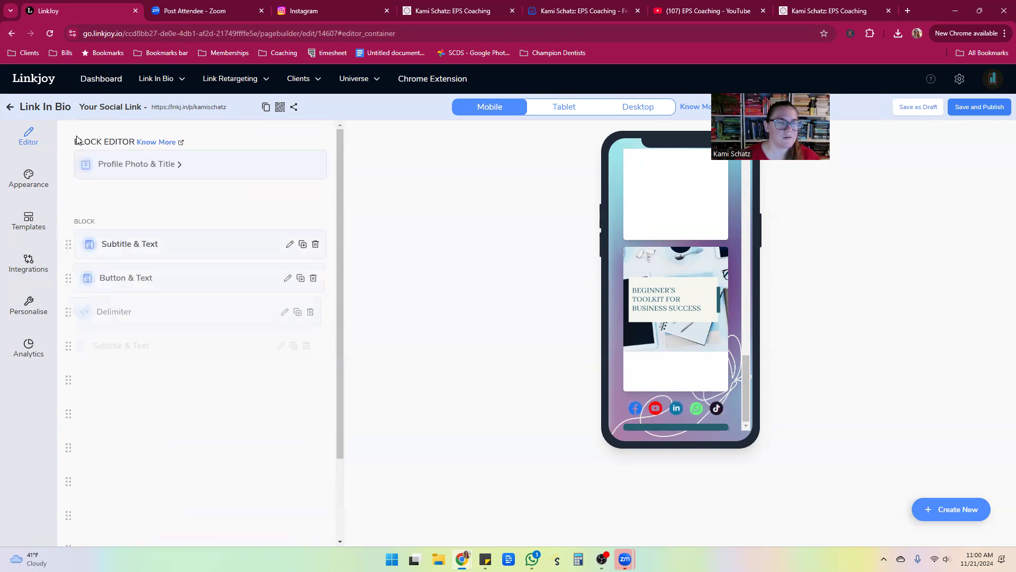
scroll(175, 358, down, 2)
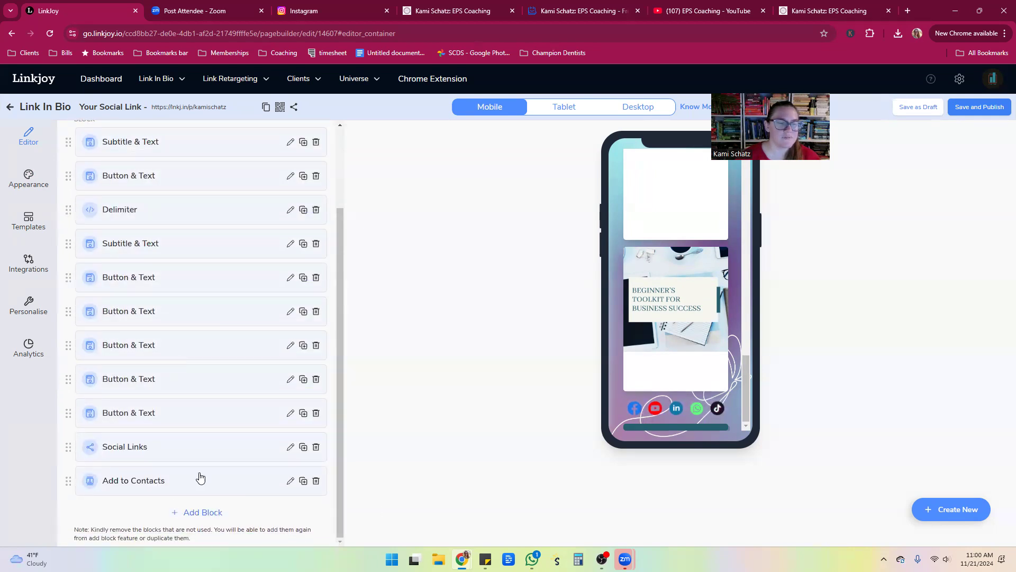
scroll(234, 324, up, 2)
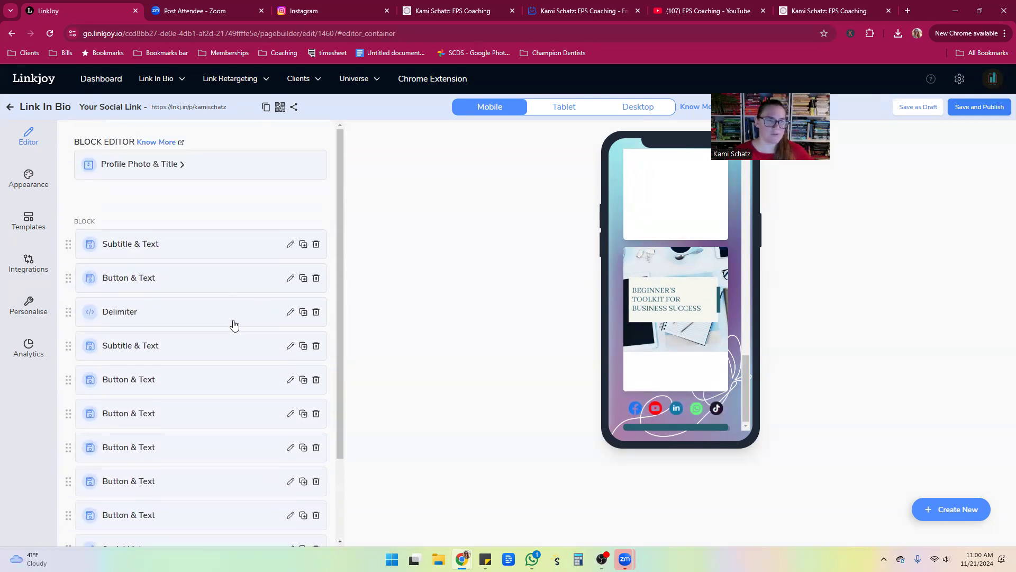
- Copy the share link for EPS Coaching's 'Why Reading Can Change You!' video
click(695, 14)
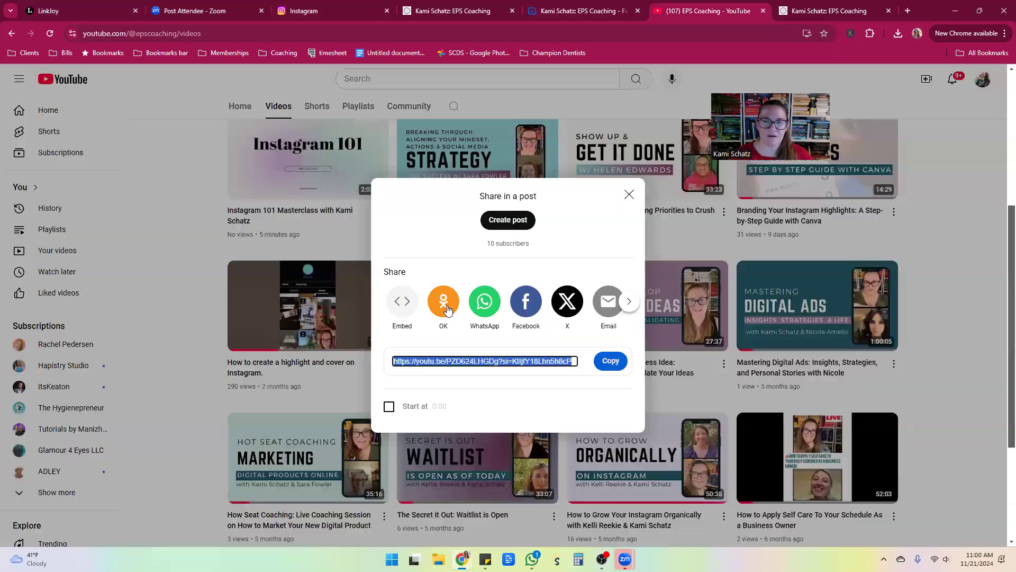
click(630, 195)
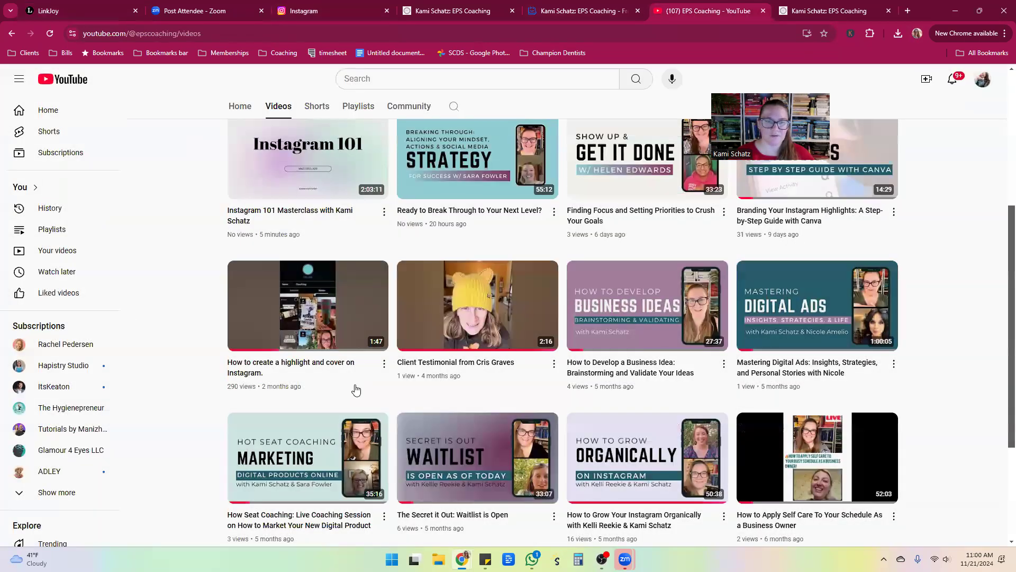
scroll(356, 389, up, 1)
scroll(355, 383, down, 4)
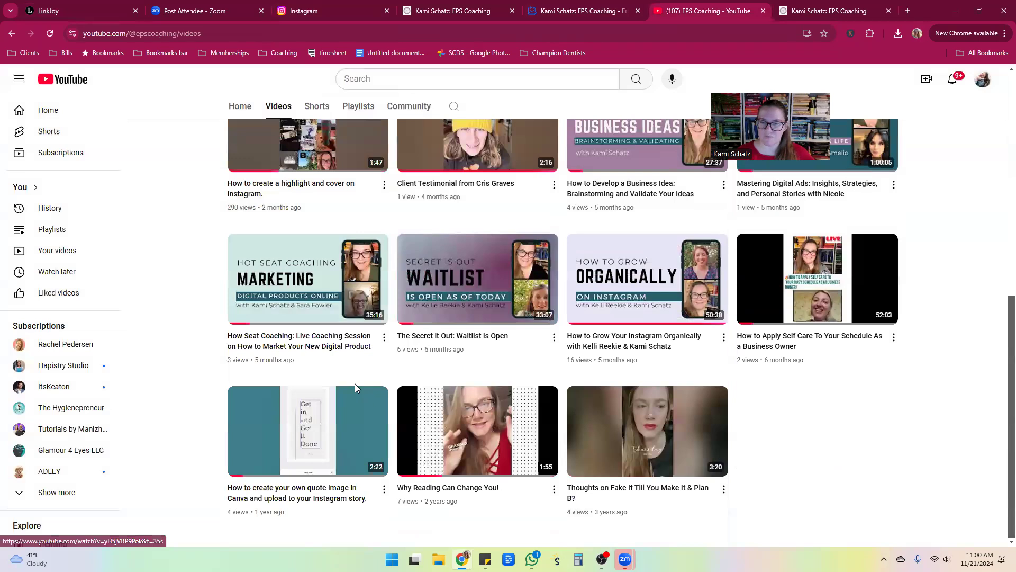
click(554, 489)
click(556, 464)
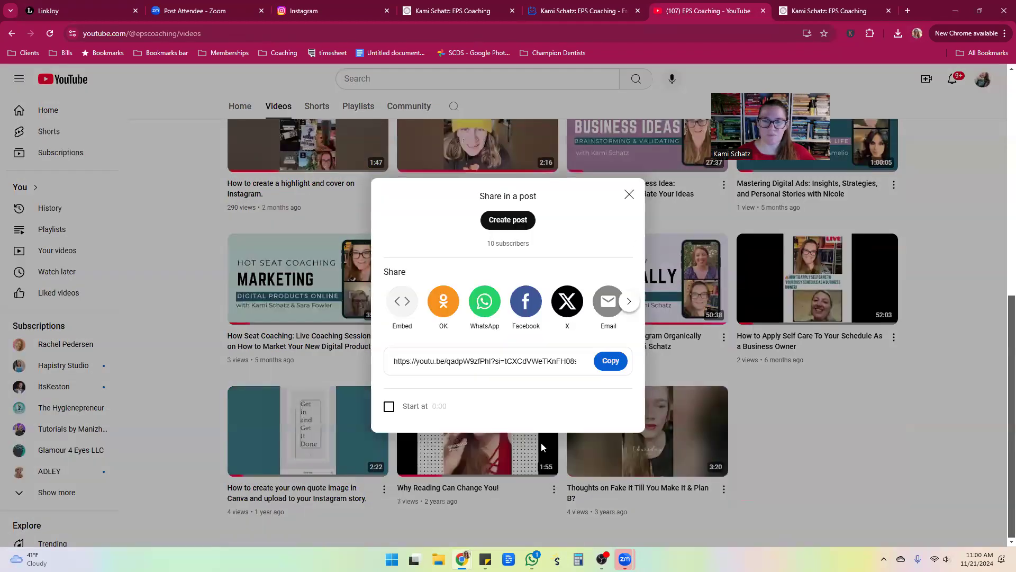
click(611, 361)
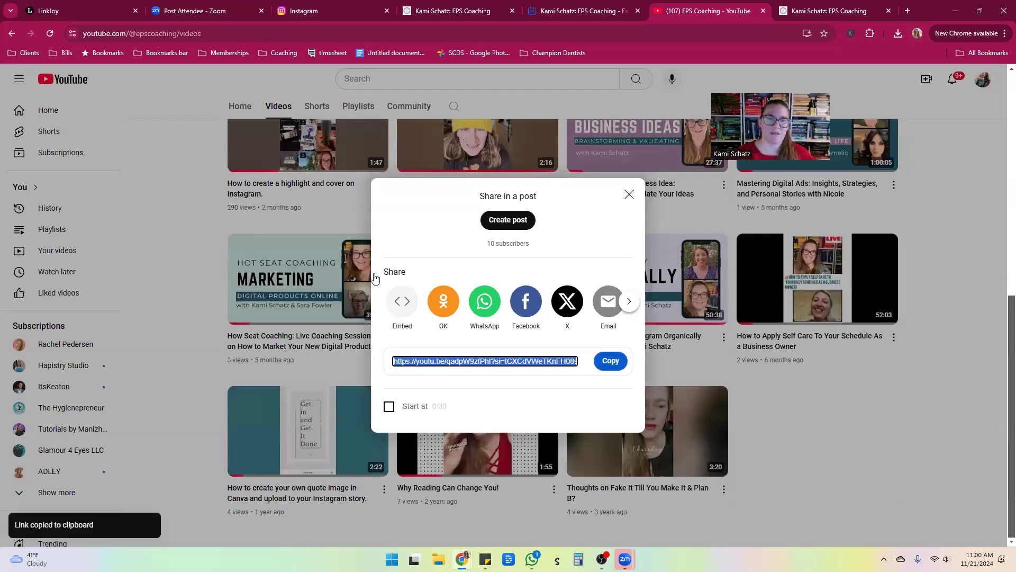
- Add an HTML Code block to the Linkjoy page, then dismiss YouTube's leftover share dialog
click(46, 13)
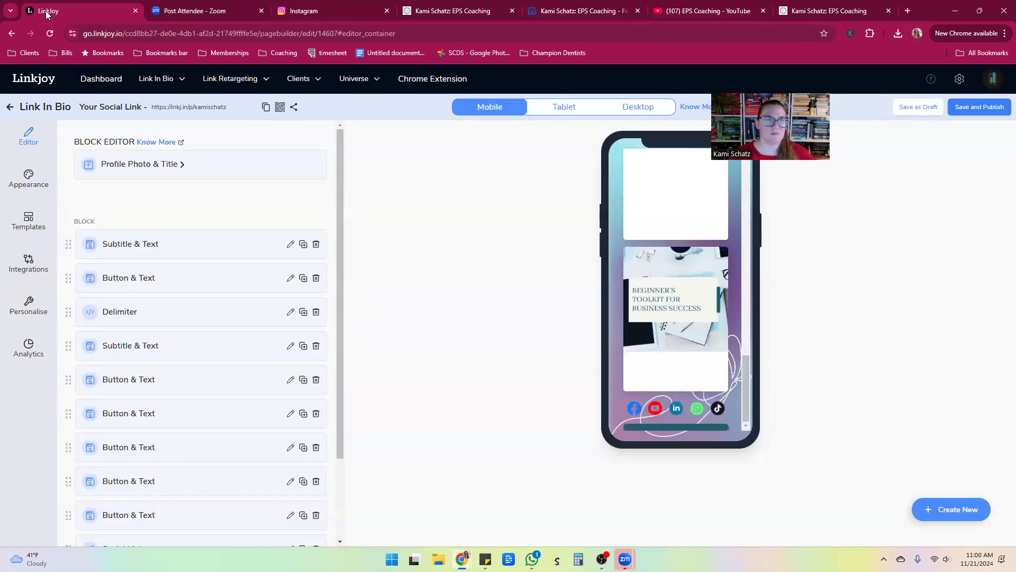
scroll(121, 429, down, 2)
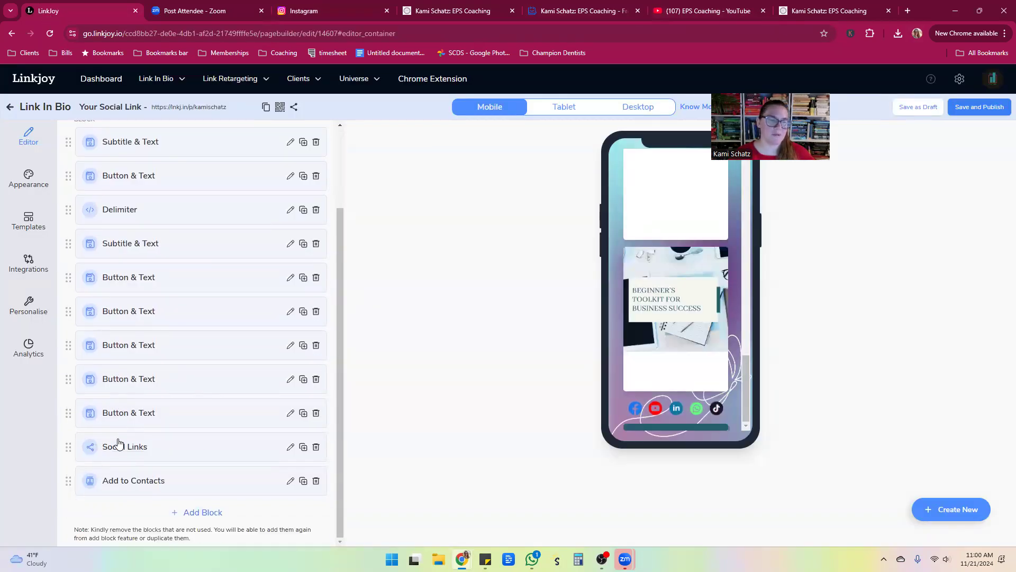
click(181, 518)
scroll(177, 464, down, 1)
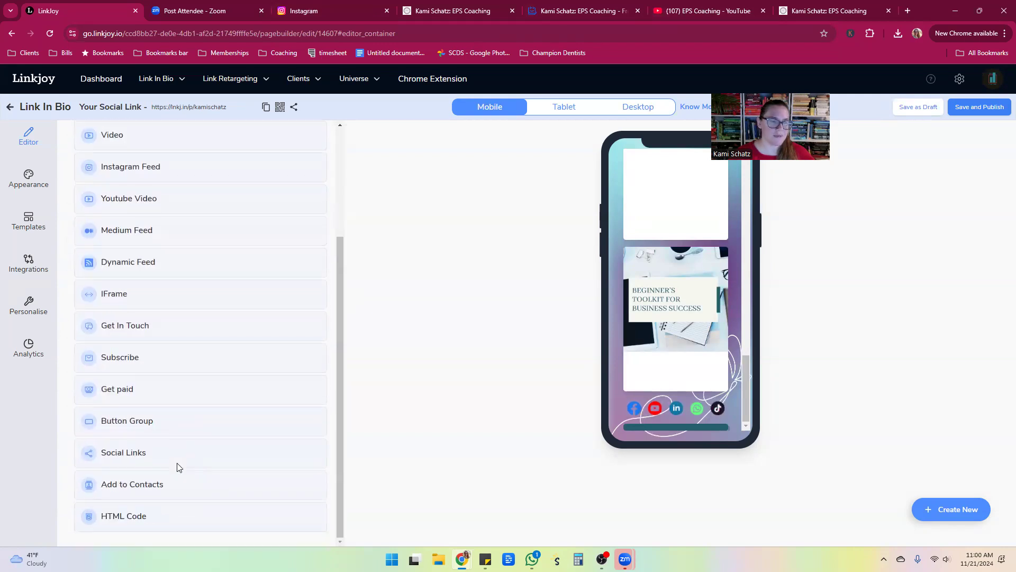
click(127, 517)
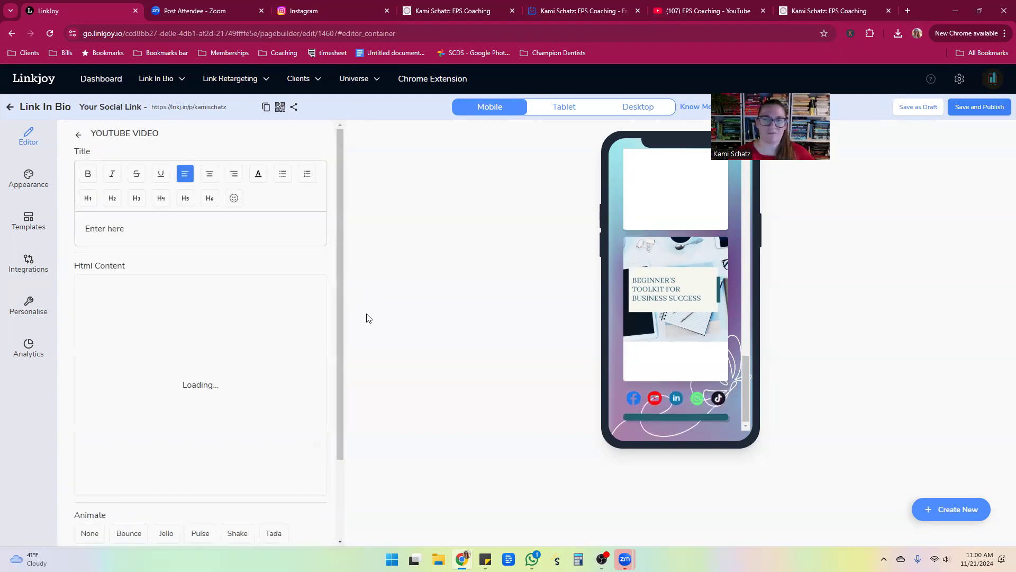
click(708, 11)
click(629, 195)
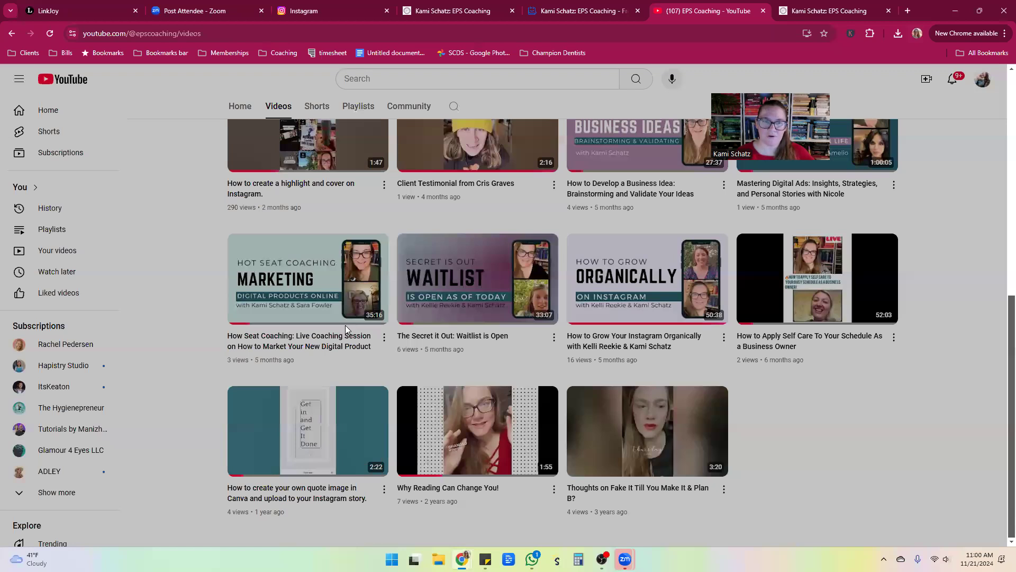
- Copy the iframe embed code for the Instagram 101 Masterclass video from YouTube
scroll(346, 334, up, 8)
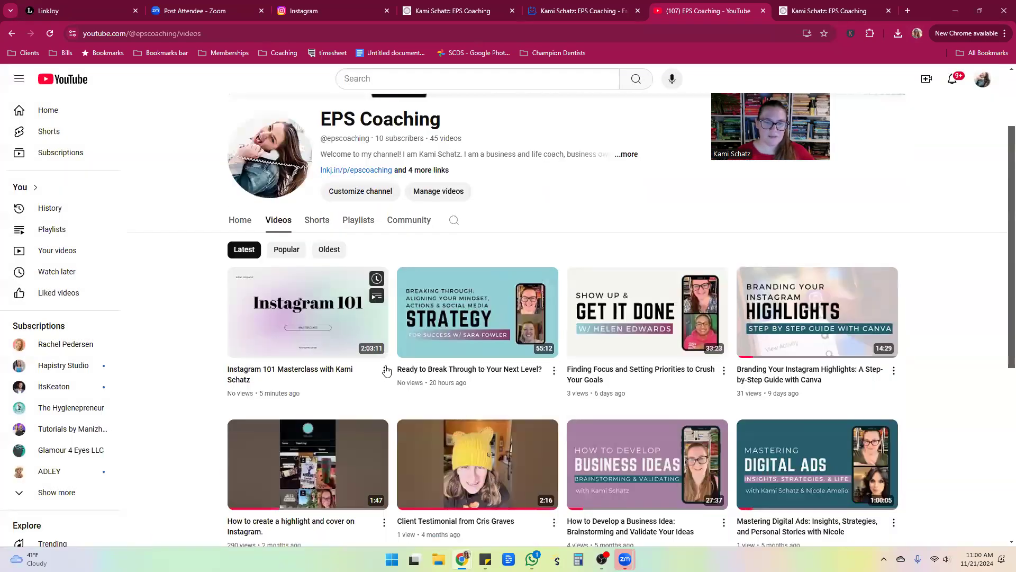
click(385, 369)
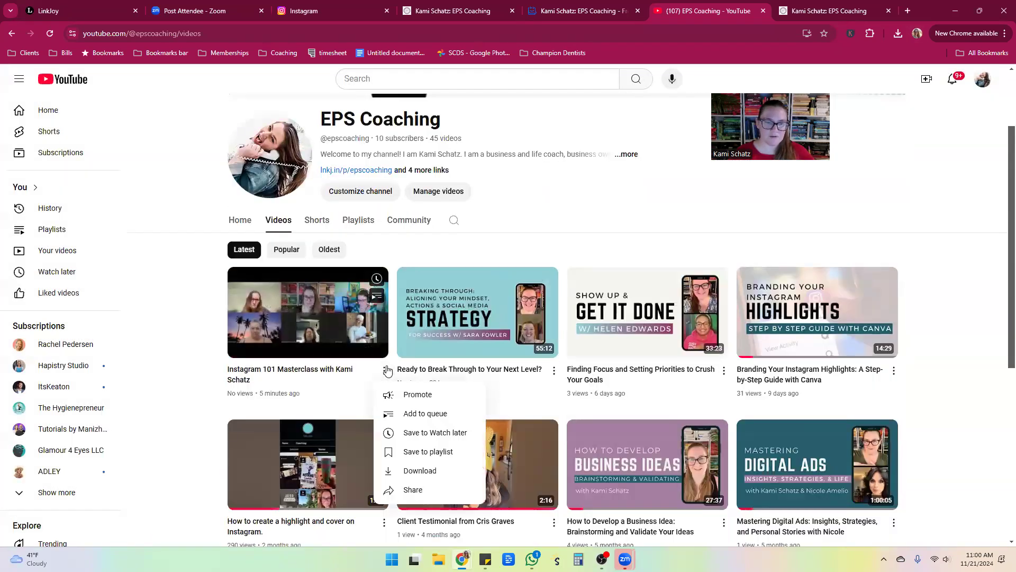
click(412, 489)
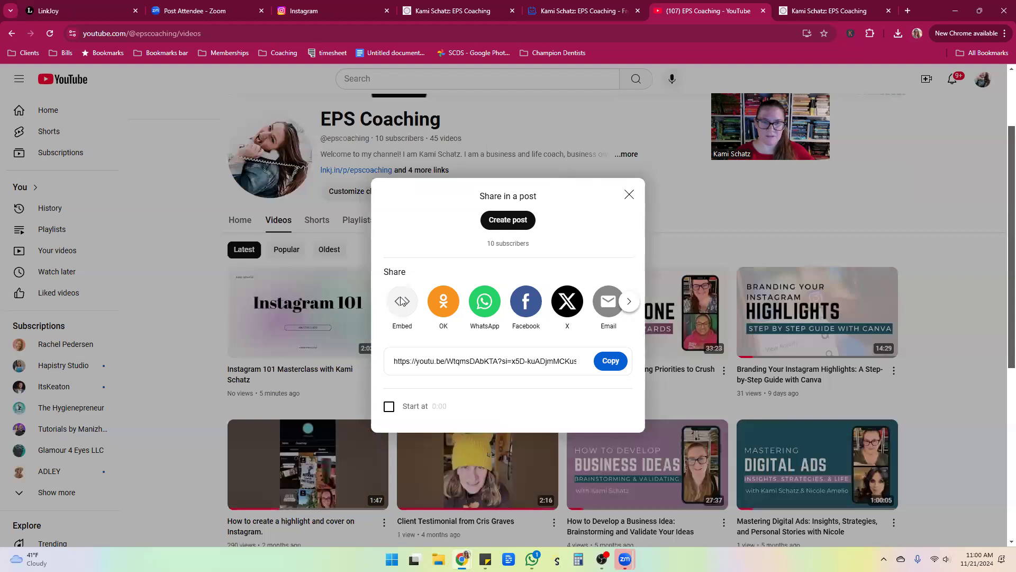
click(402, 300)
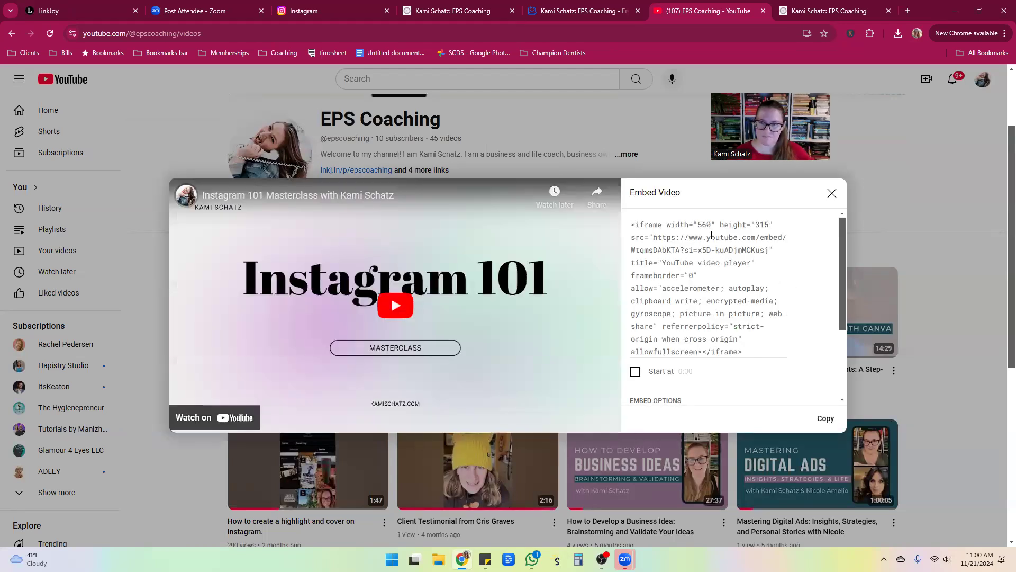
click(664, 228)
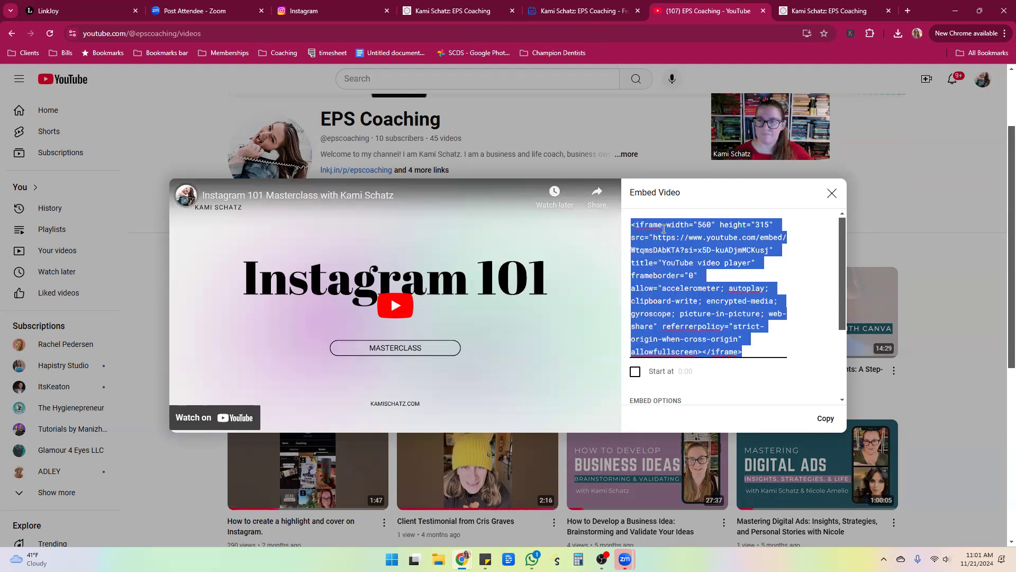
right_click(662, 227)
click(704, 294)
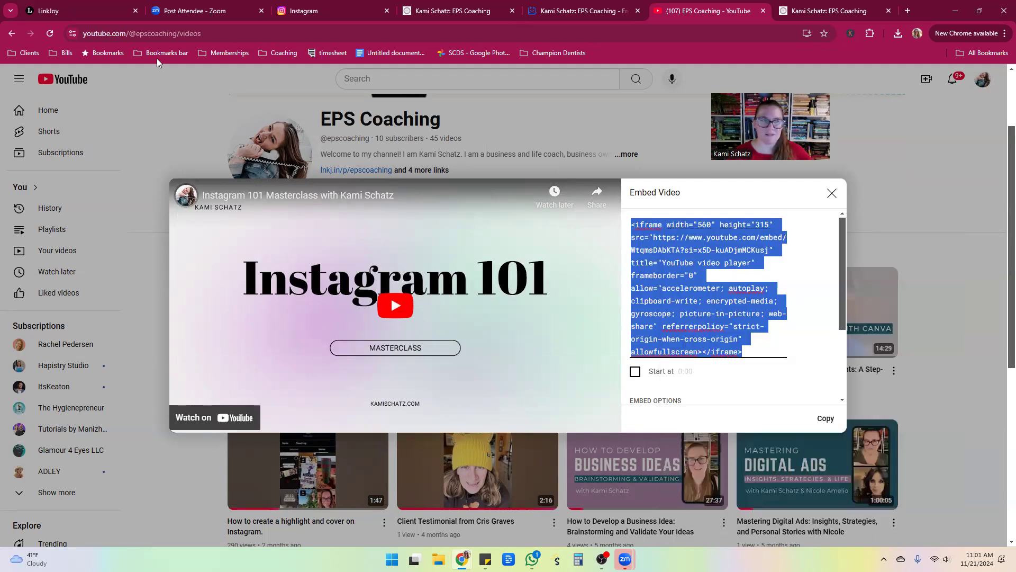
click(54, 13)
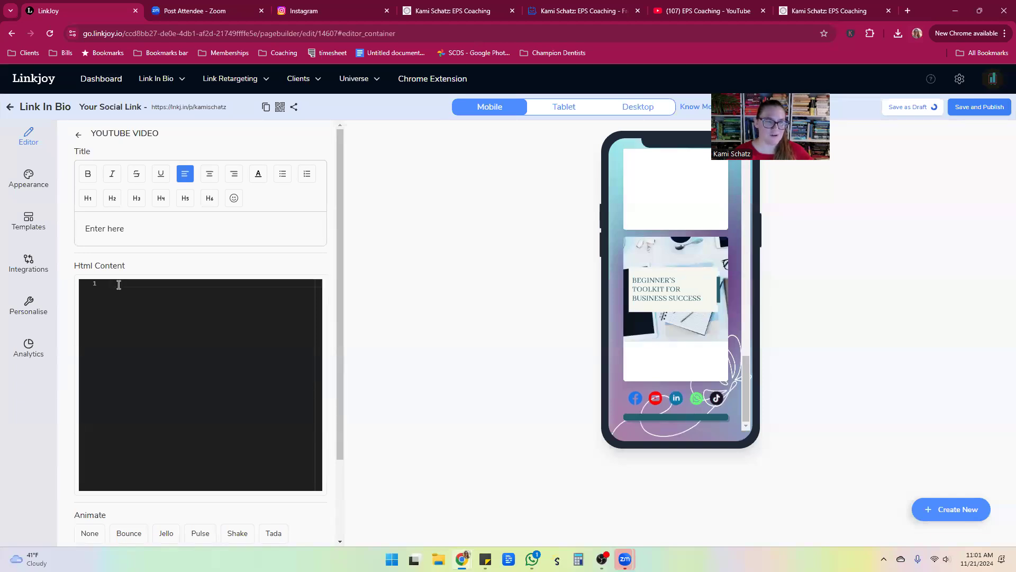
- Paste the Instagram 101 iframe embed code into the HTML Code block's Html Content
key(ctrl+v)
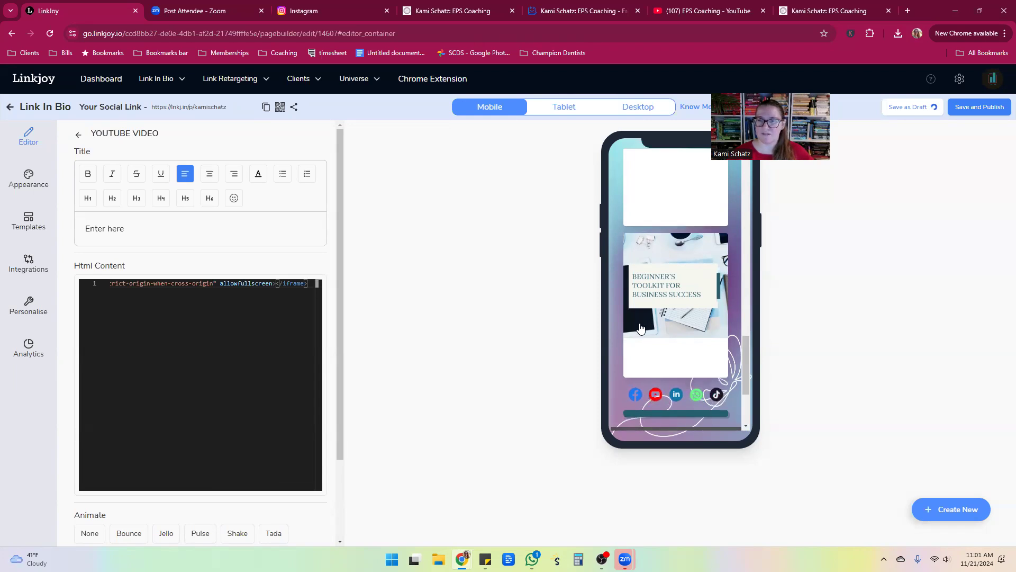
scroll(643, 331, down, 3)
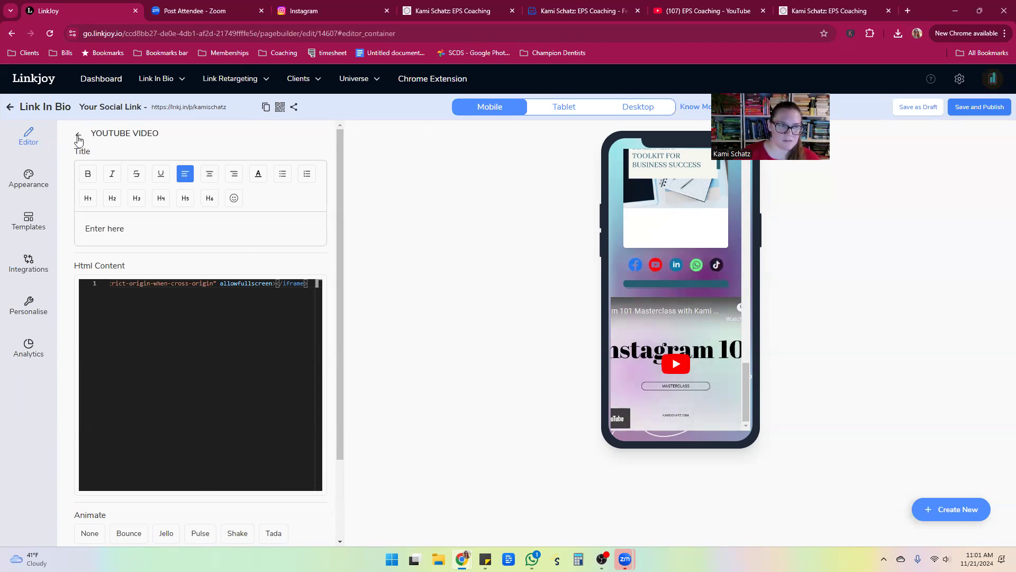
click(117, 232)
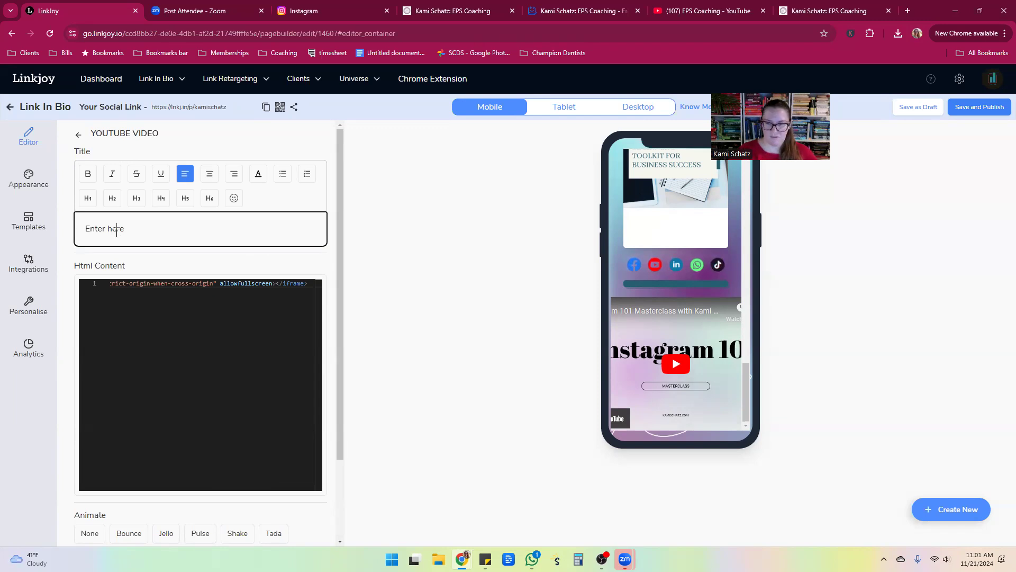
- Move HTML Code above Add to Contacts, delete Add to Contacts, and save and publish
click(78, 135)
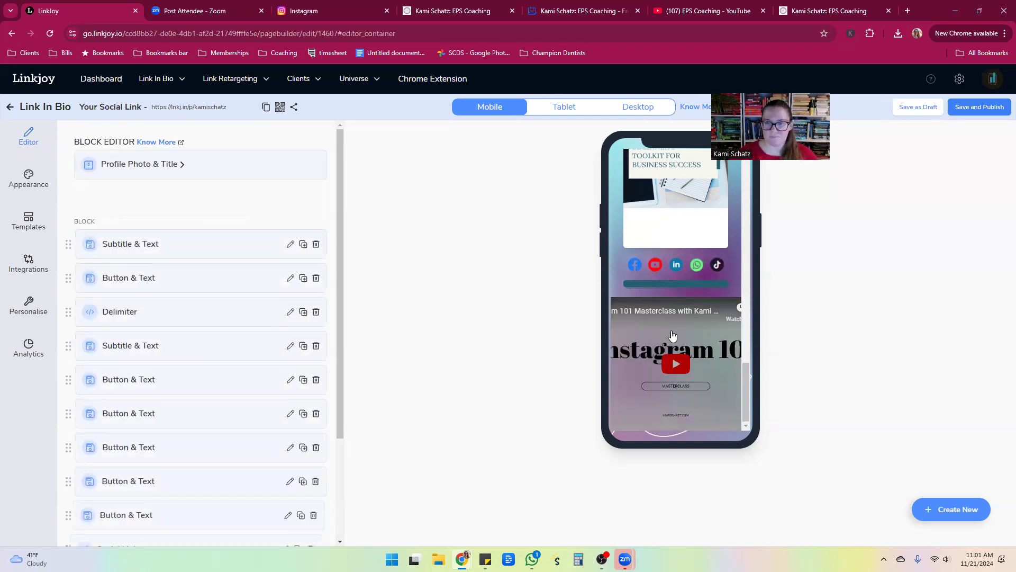
scroll(174, 484, down, 3)
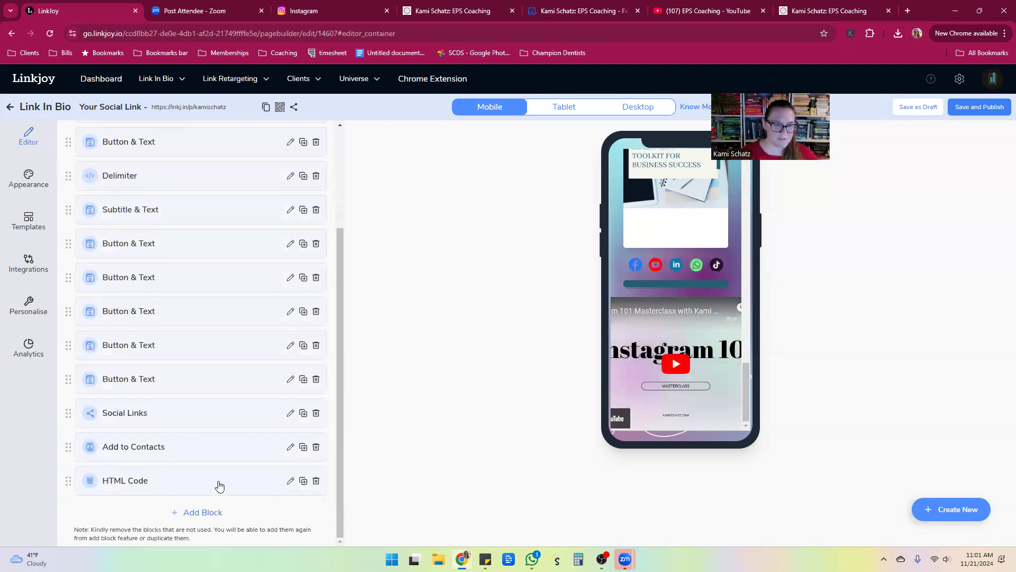
drag(66, 482, 63, 408)
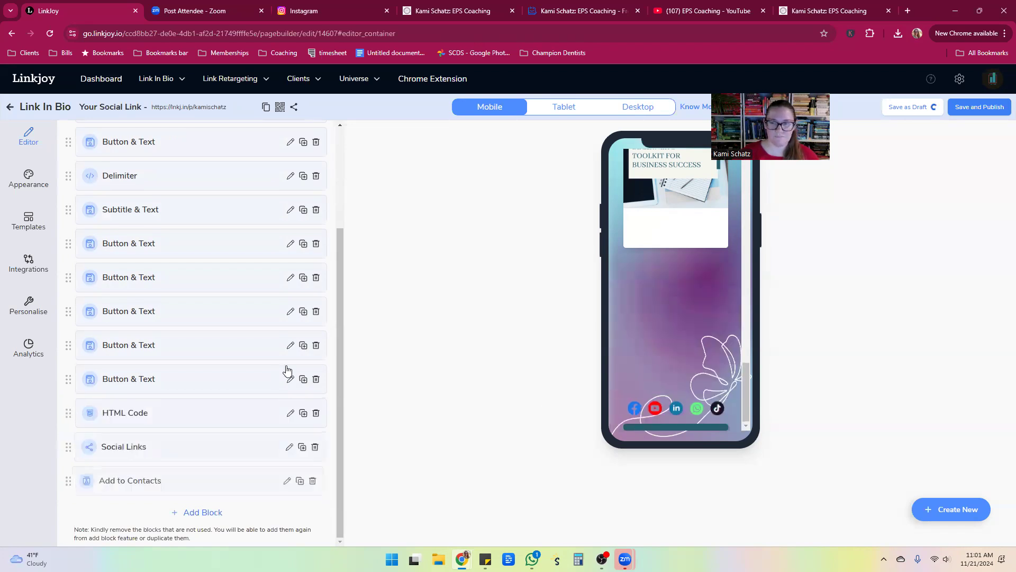
click(315, 481)
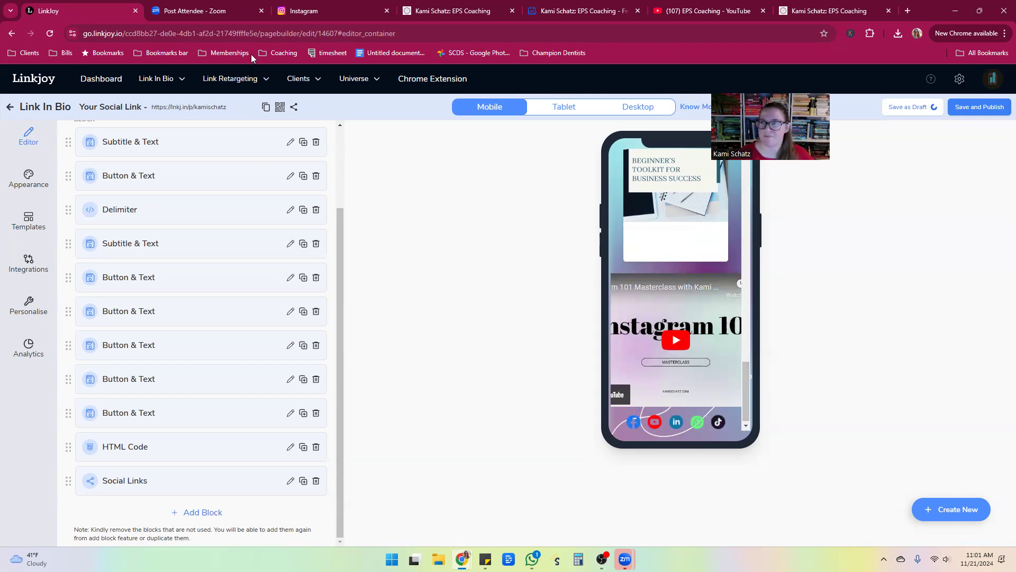
click(959, 107)
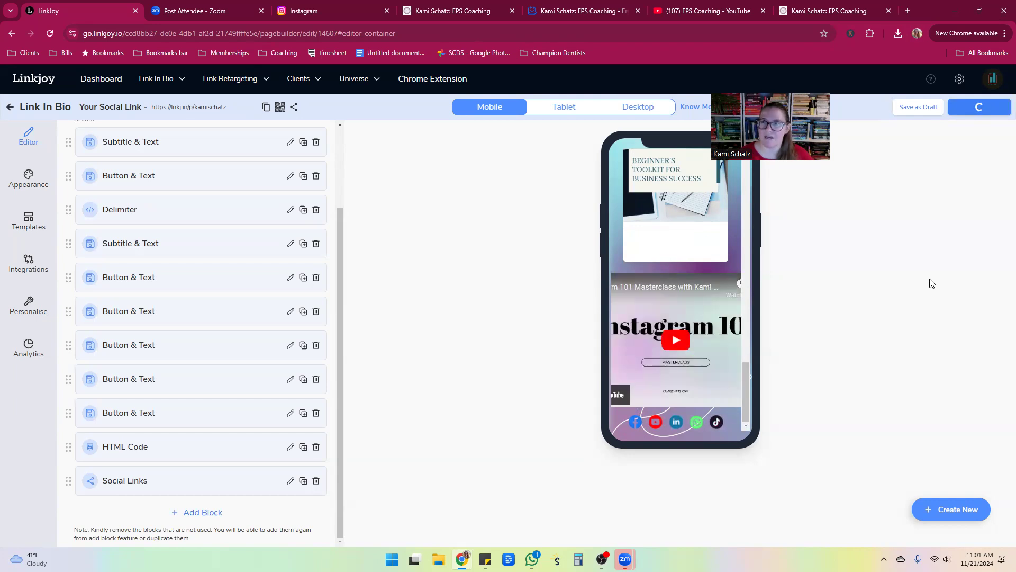
click(787, 11)
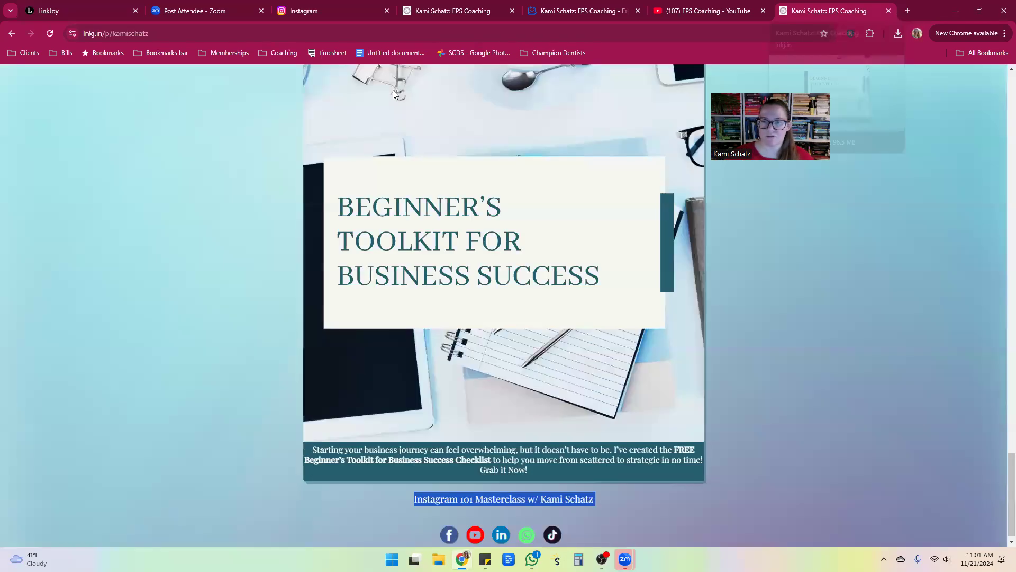
click(49, 33)
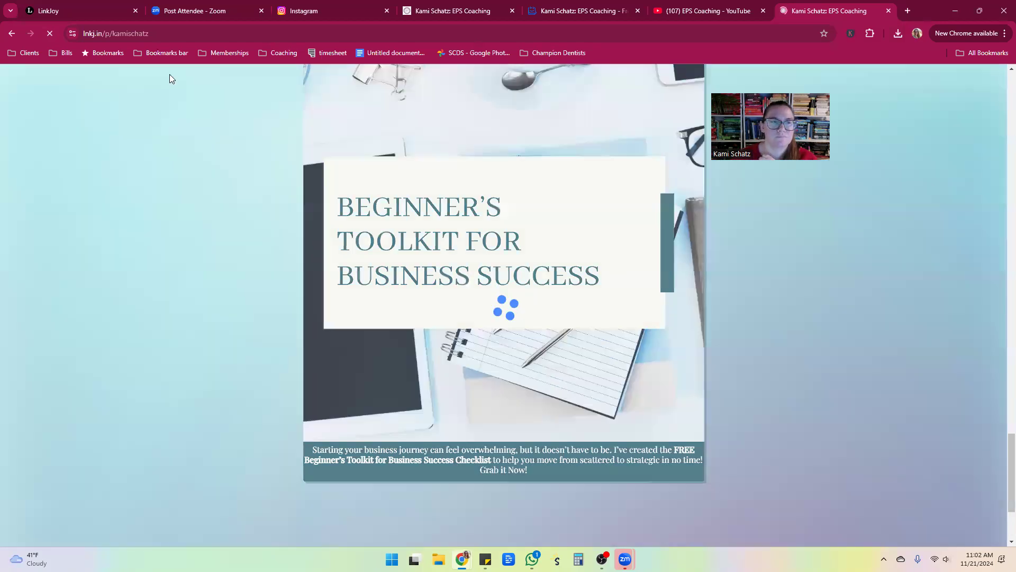
scroll(525, 326, down, 3)
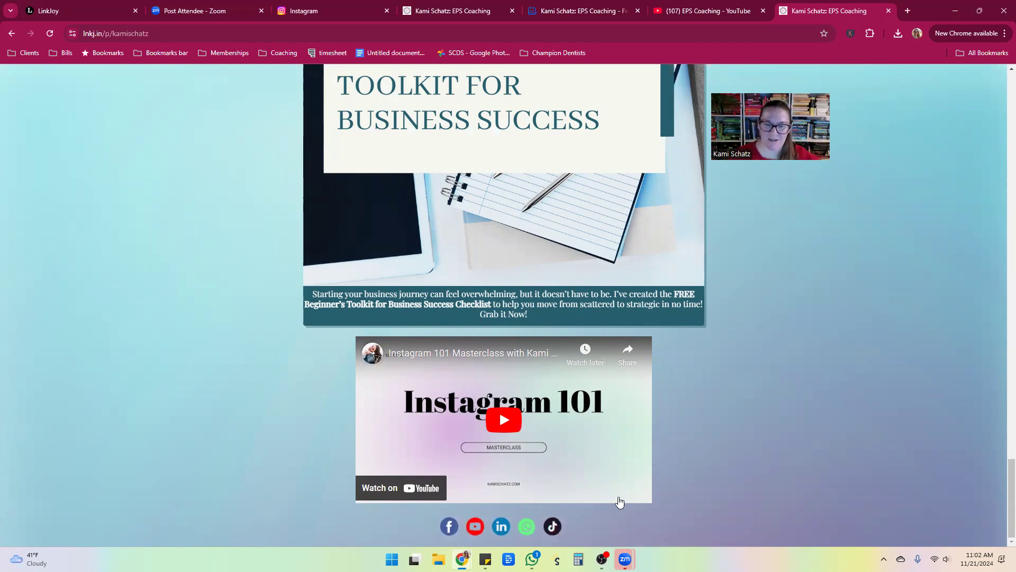
click(502, 422)
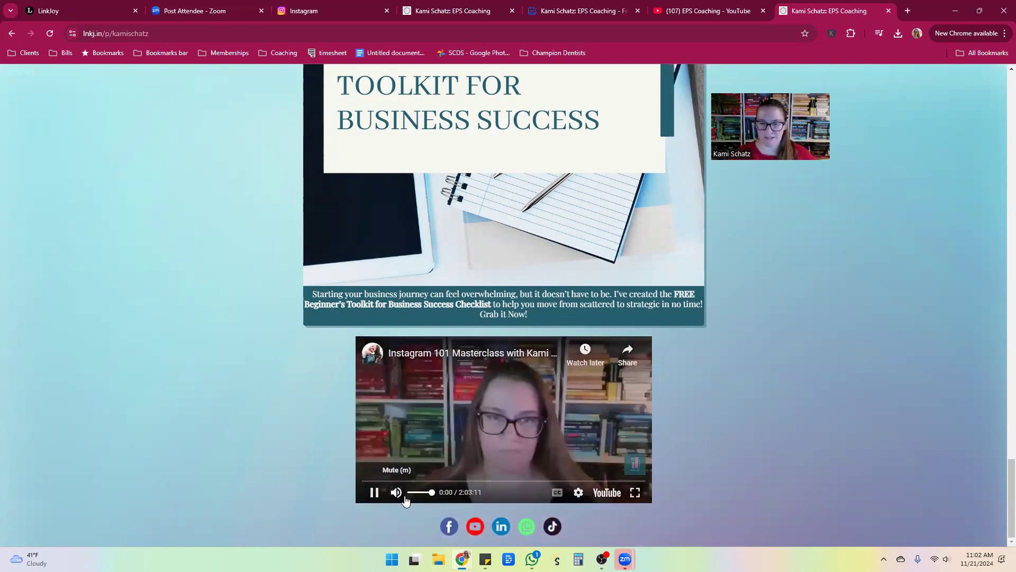
click(374, 496)
click(439, 481)
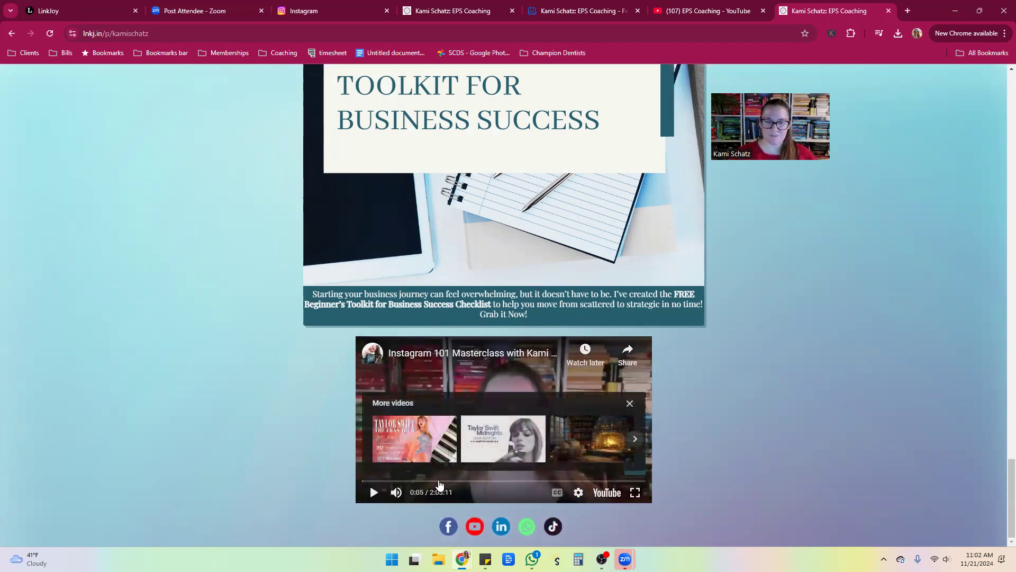
click(373, 493)
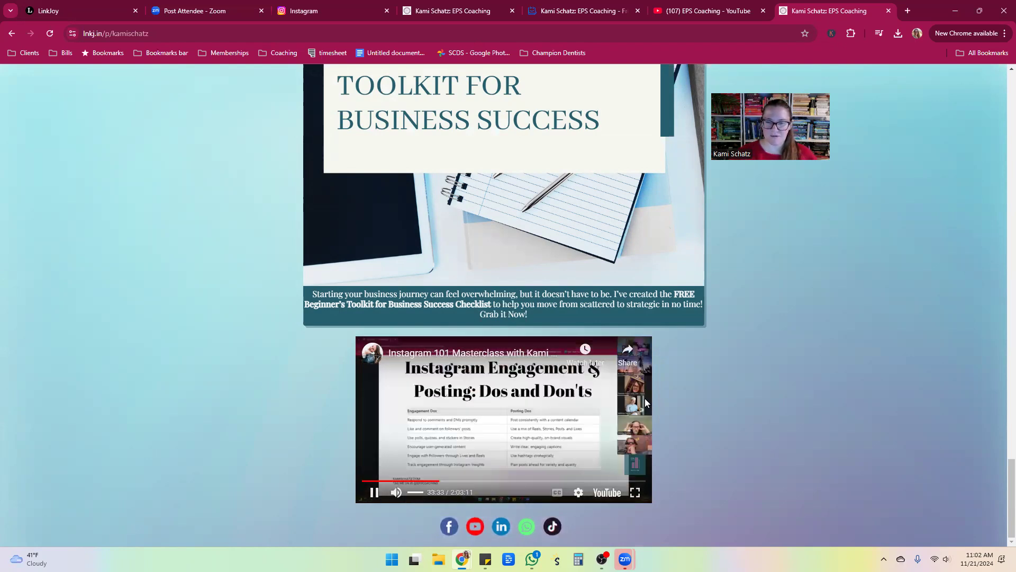
click(374, 494)
scroll(561, 370, up, 15)
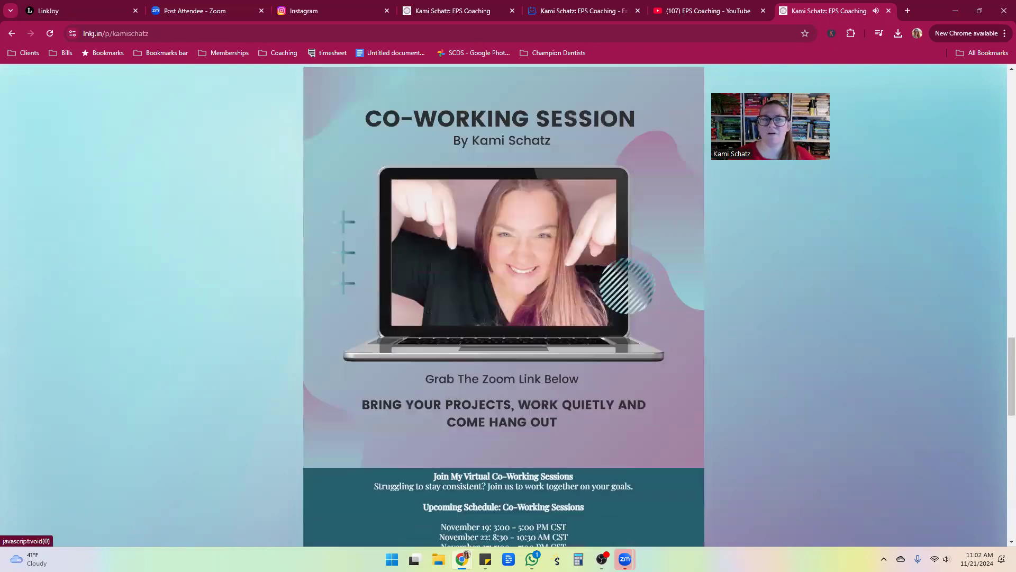
click(63, 11)
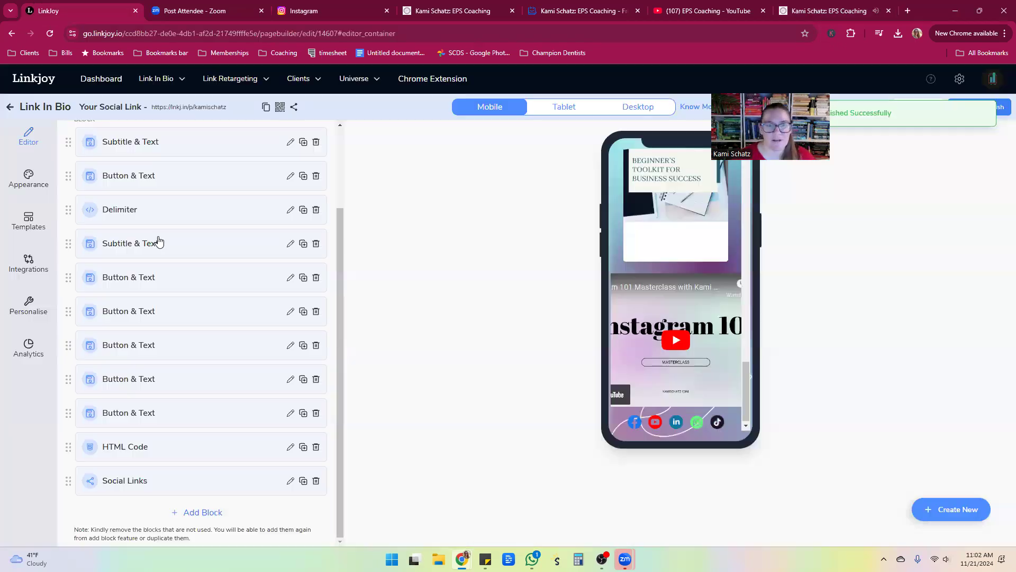
- Create a new Link in Bio 'The Texar Guy' with slug the-texar-guy, owner Me
click(8, 108)
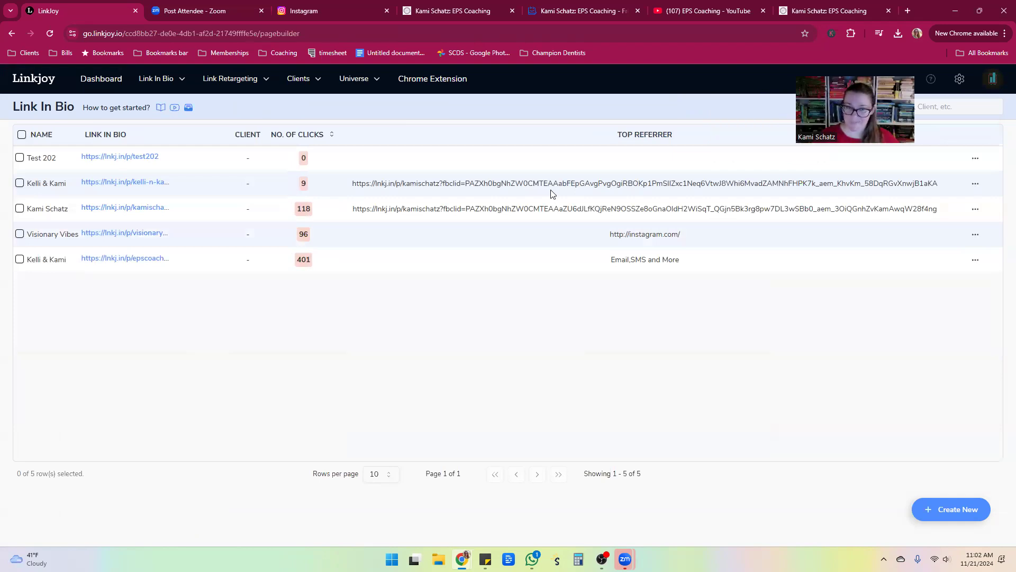
click(931, 515)
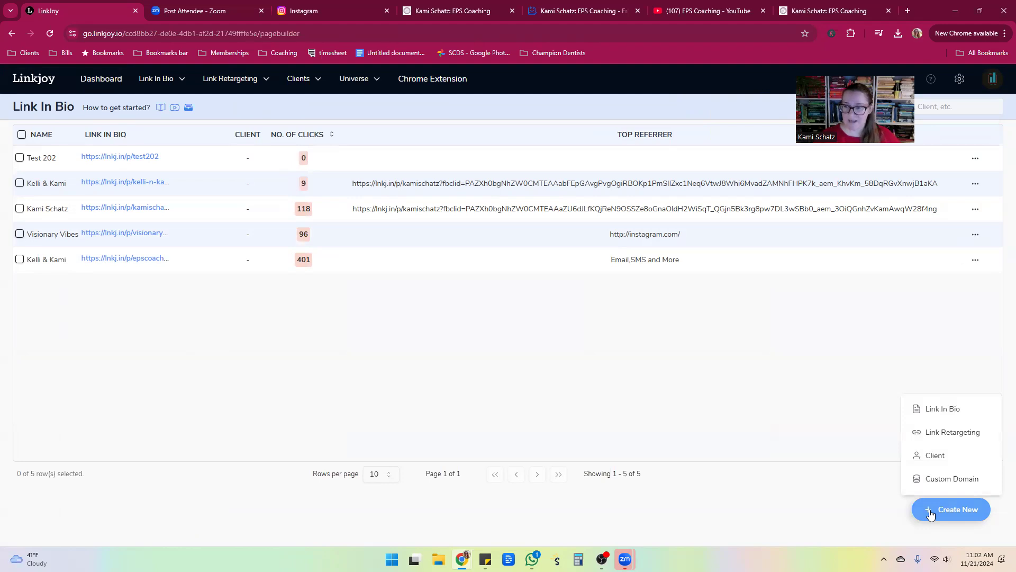
click(948, 408)
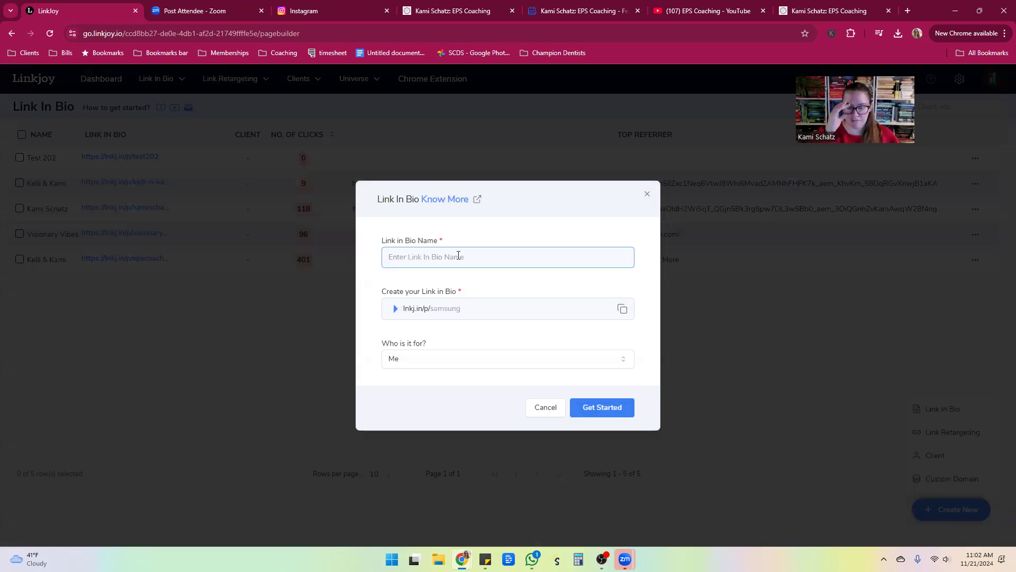
text(T)
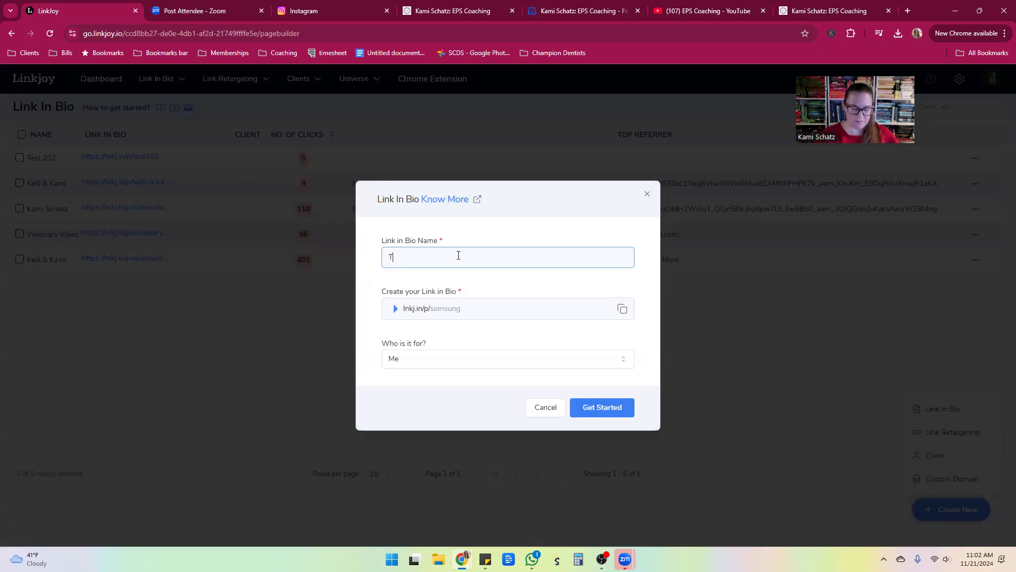
text(exar Guy)
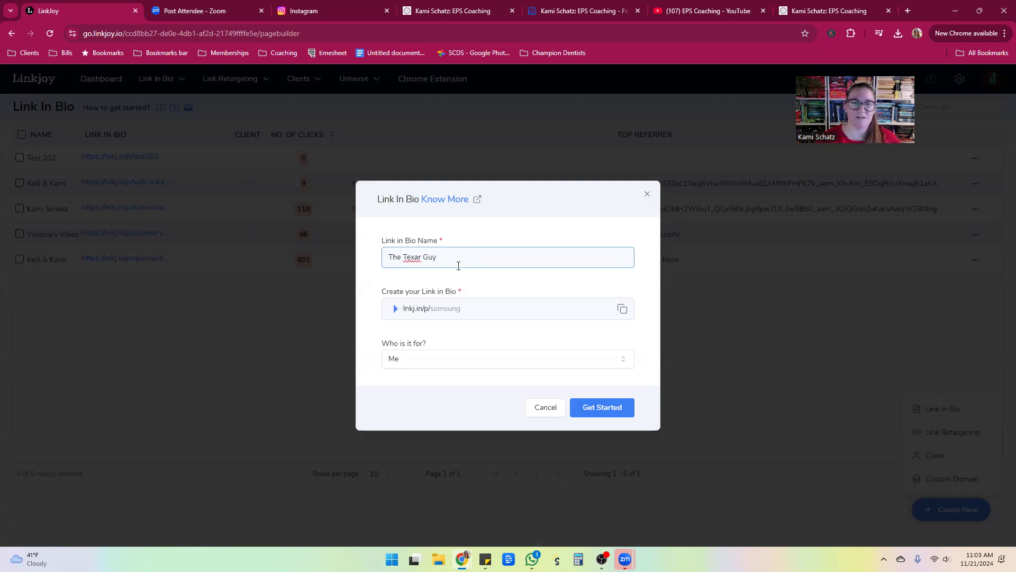
click(464, 312)
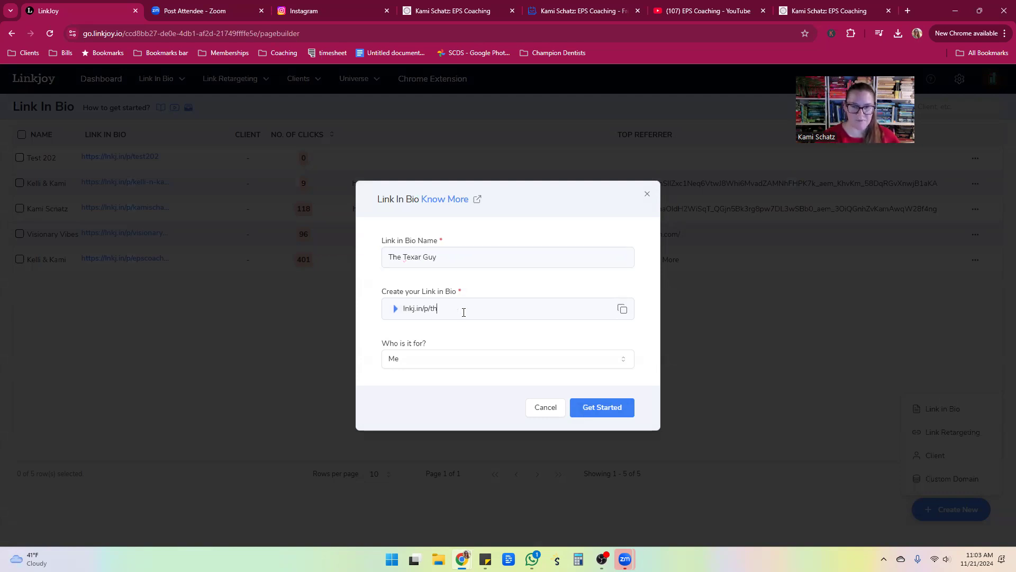
text(the-texar-guy)
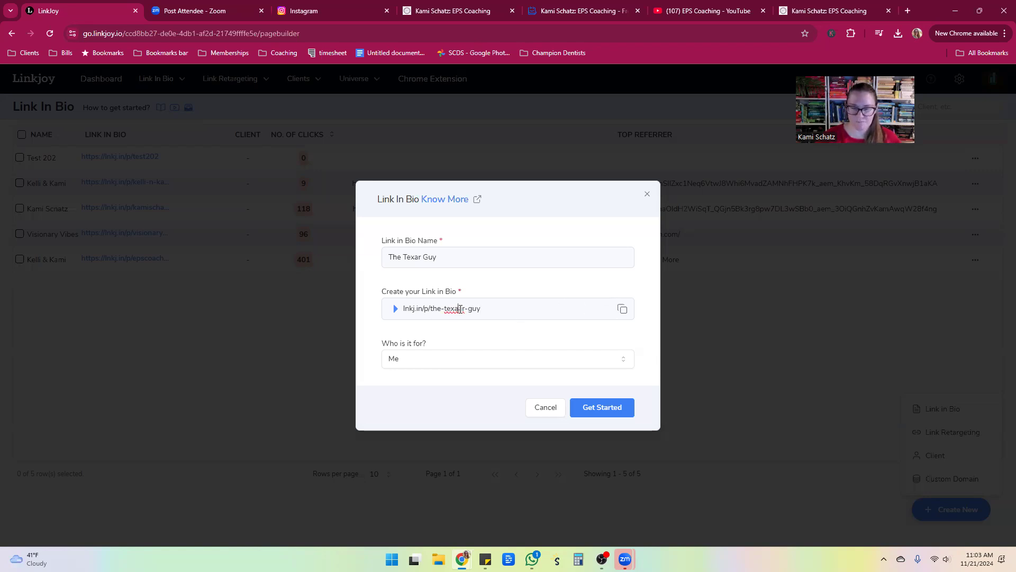
click(429, 370)
click(484, 360)
click(610, 407)
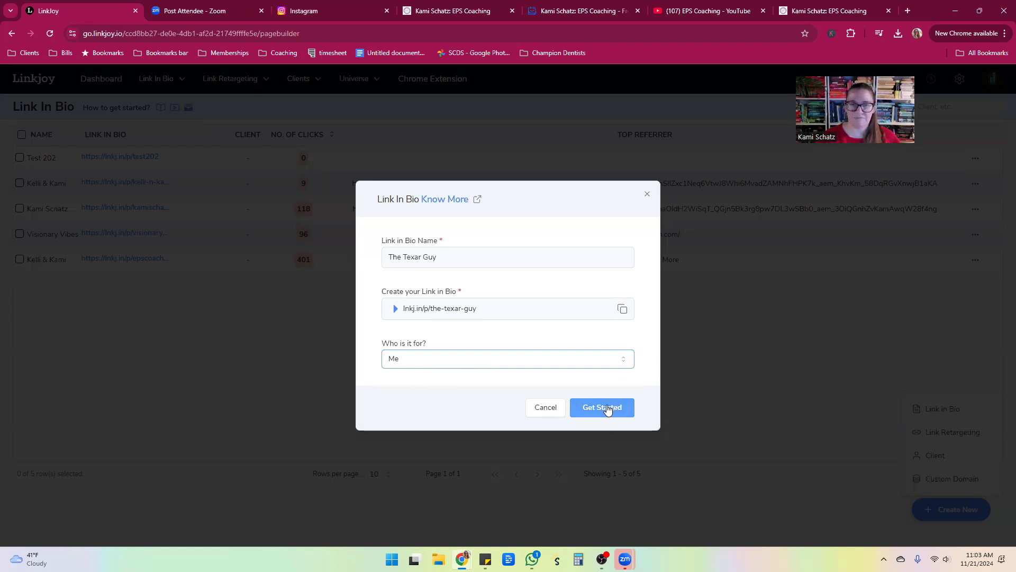
click(608, 408)
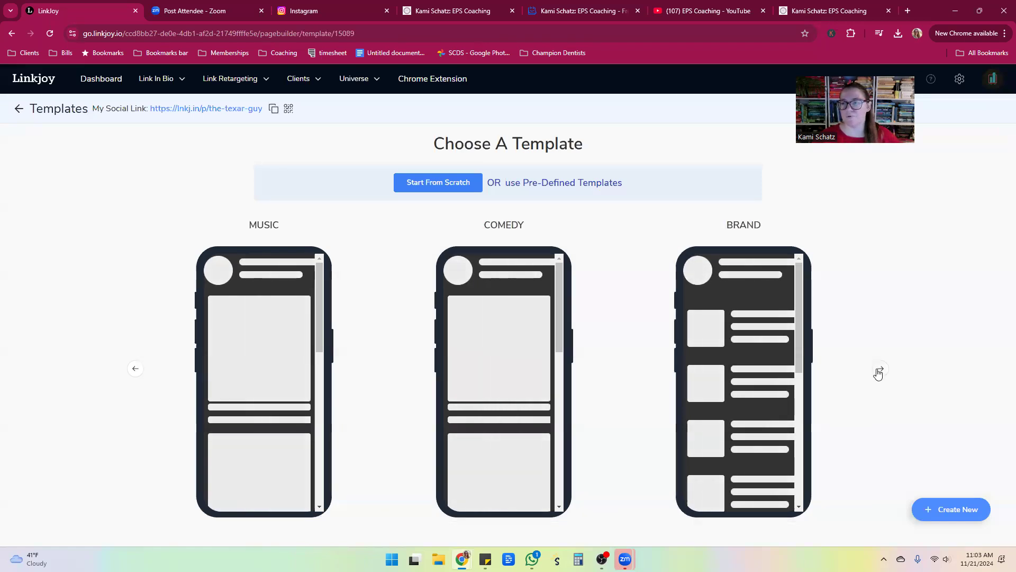
- Browse the template carousel, reloading once, until the Personal template comes into view
click(879, 370)
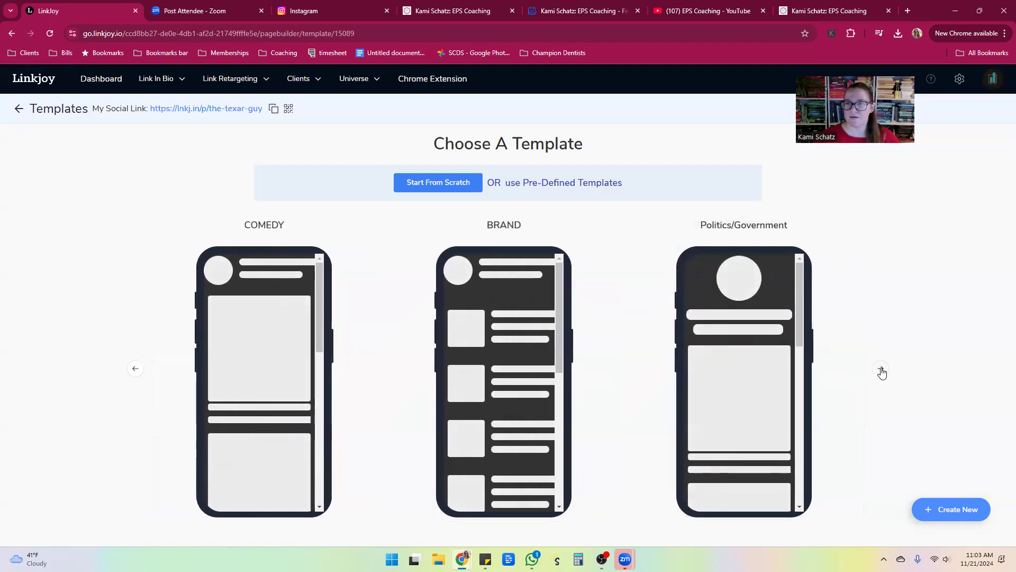
click(881, 370)
click(880, 370)
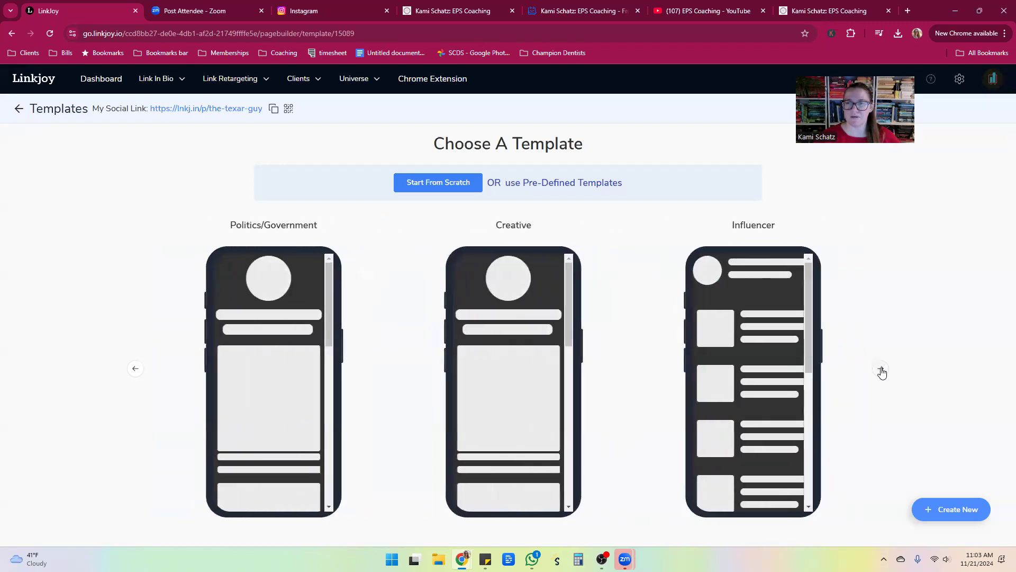
click(881, 370)
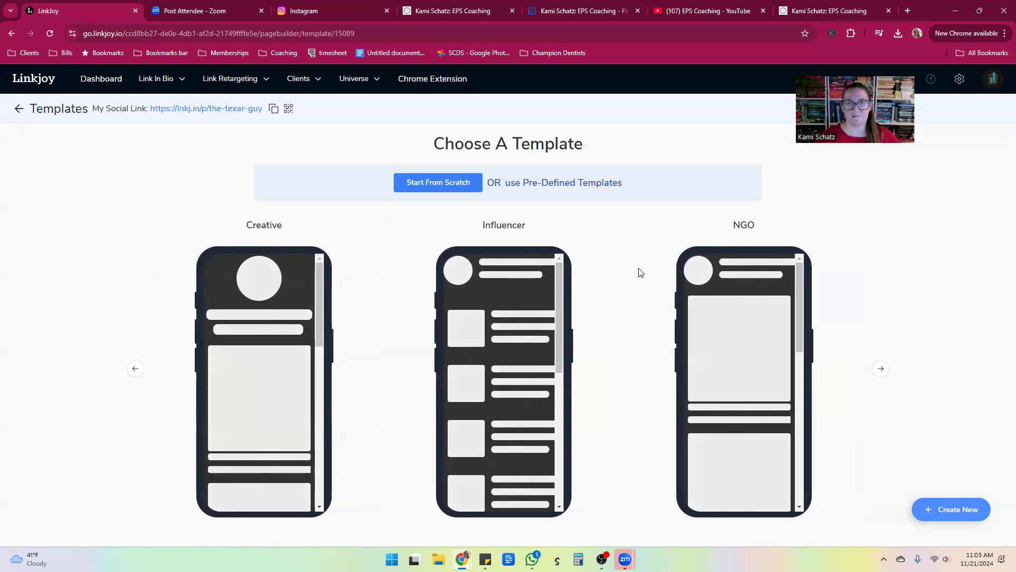
click(50, 33)
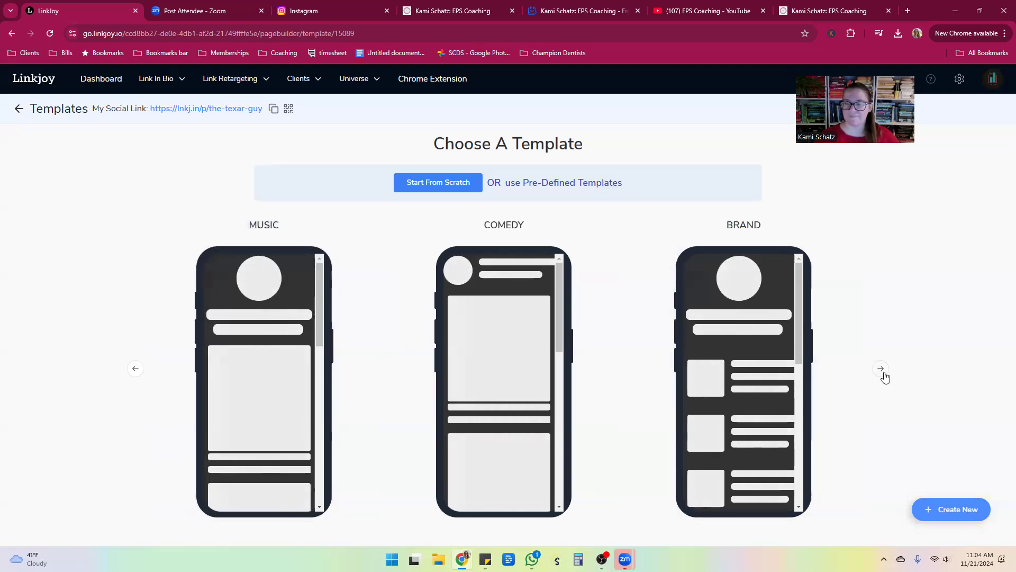
click(884, 373)
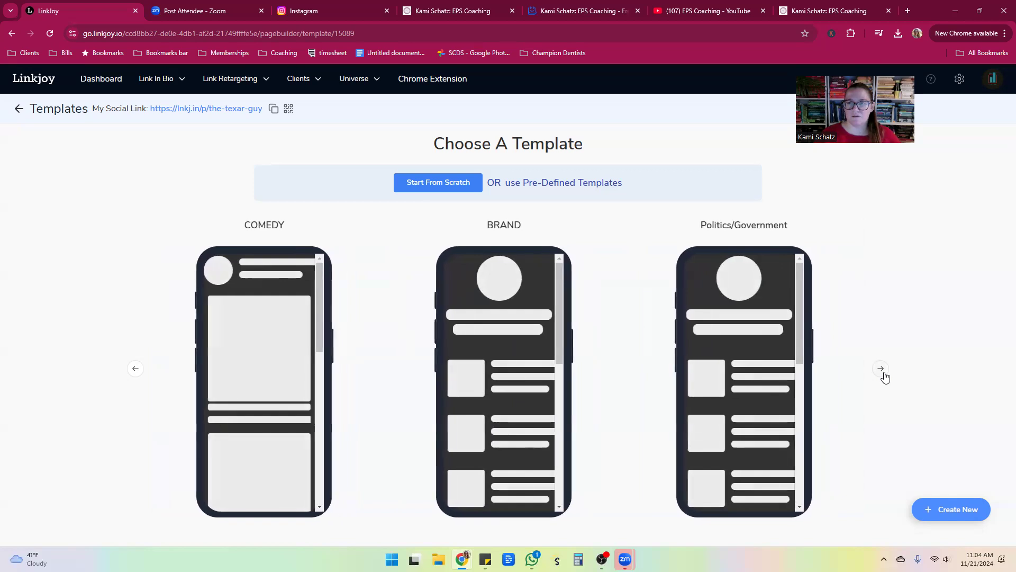
click(882, 369)
click(881, 369)
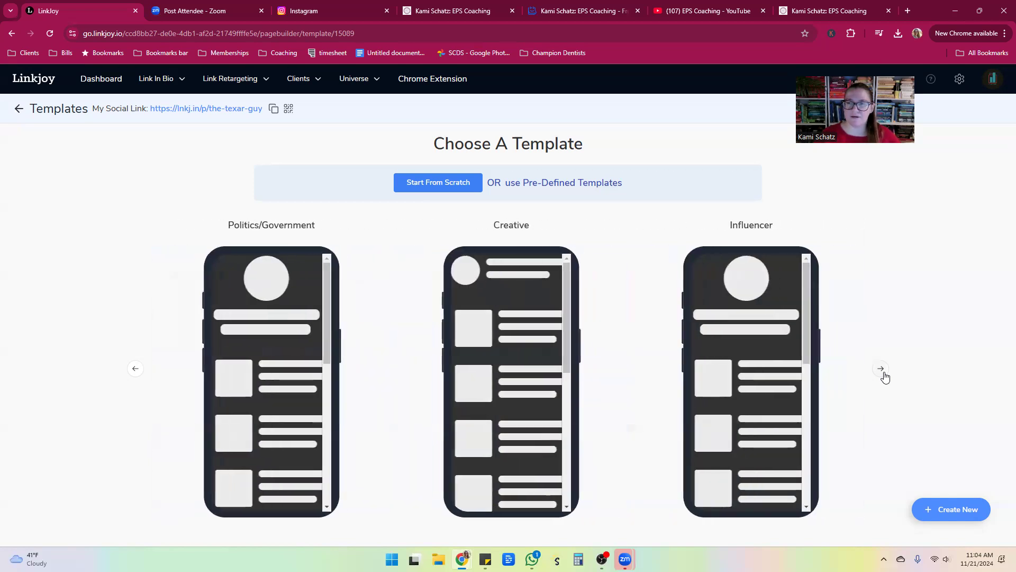
click(884, 374)
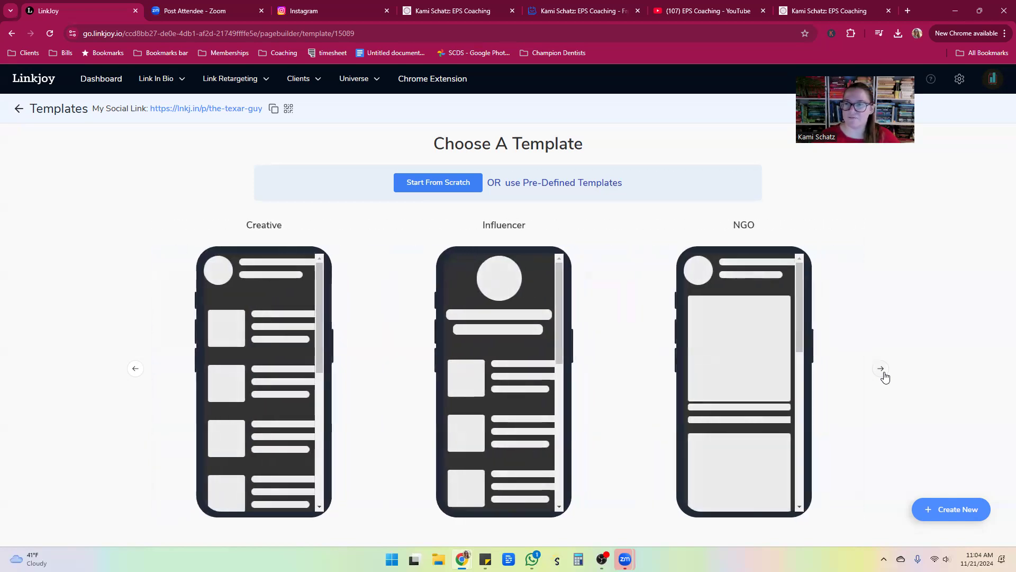
click(883, 370)
click(883, 370)
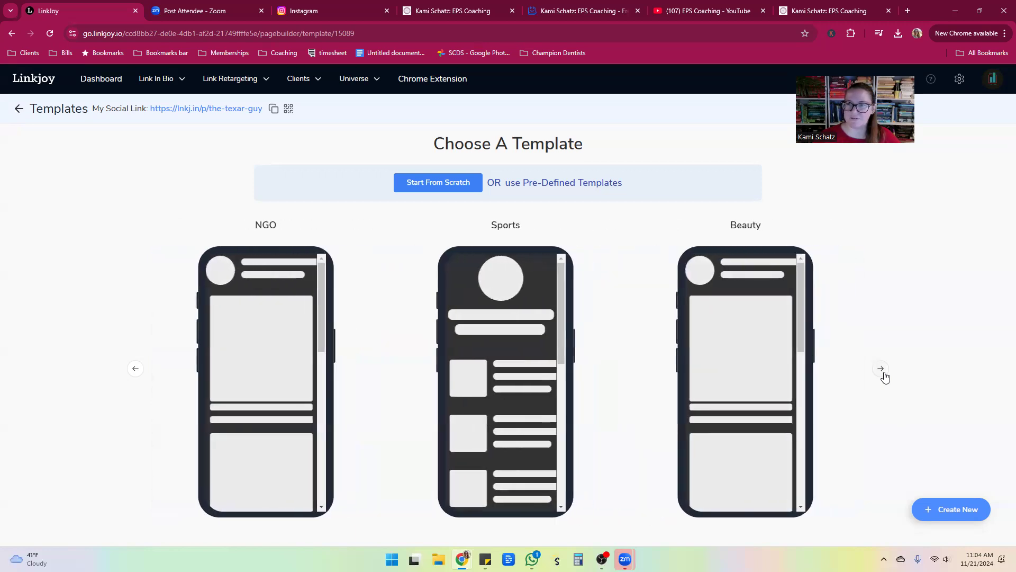
click(884, 372)
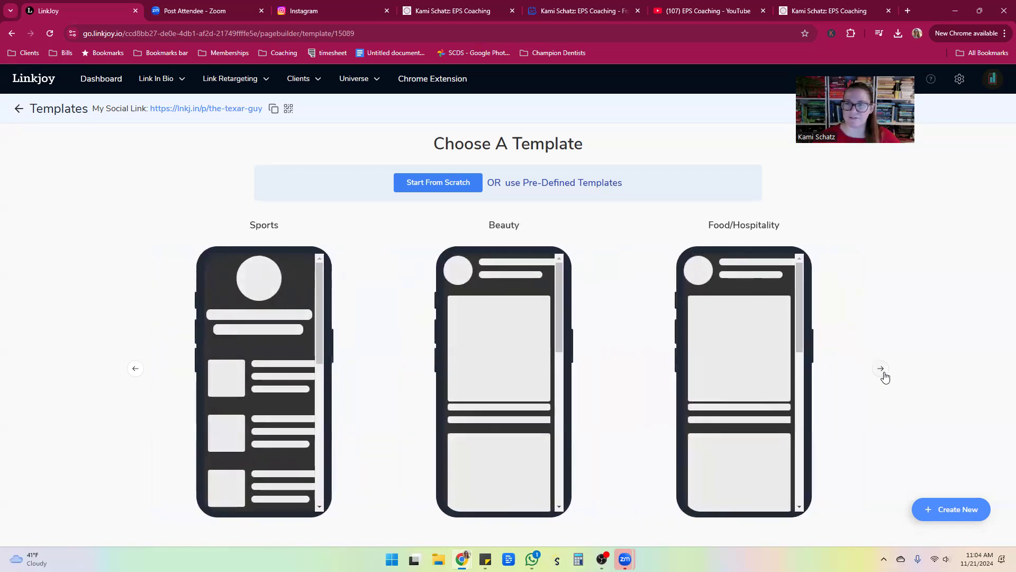
click(882, 371)
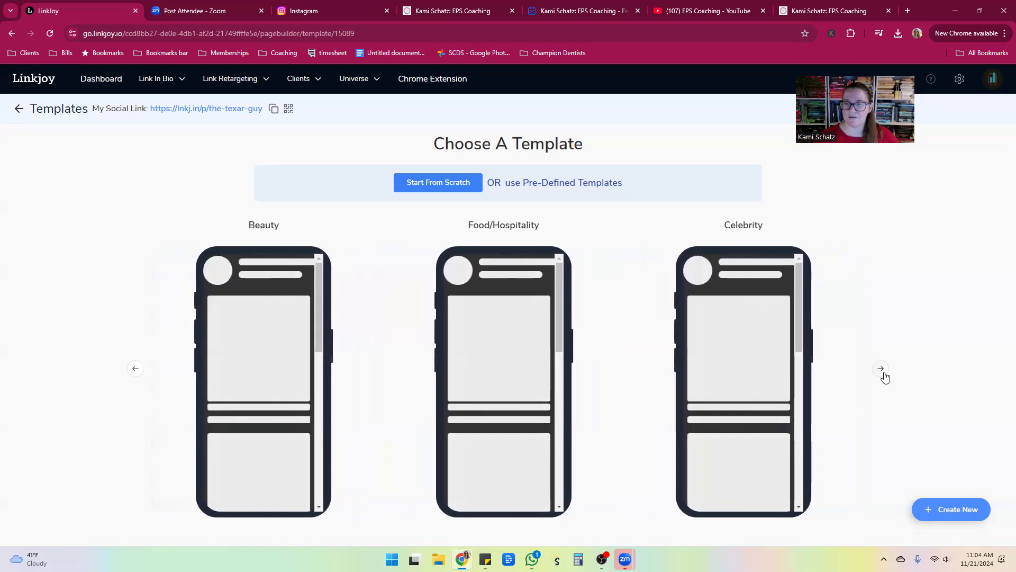
click(884, 371)
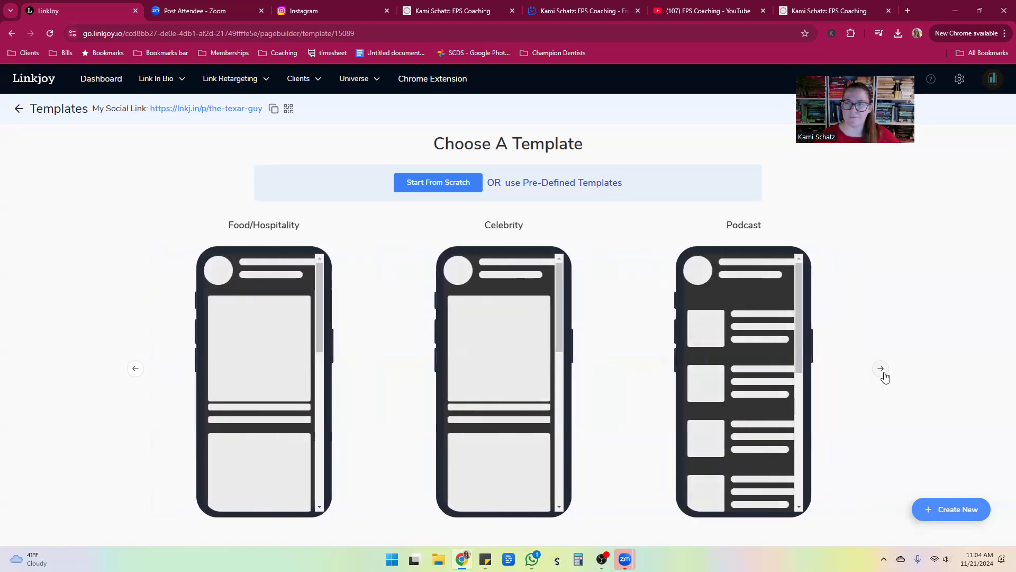
click(884, 371)
click(883, 372)
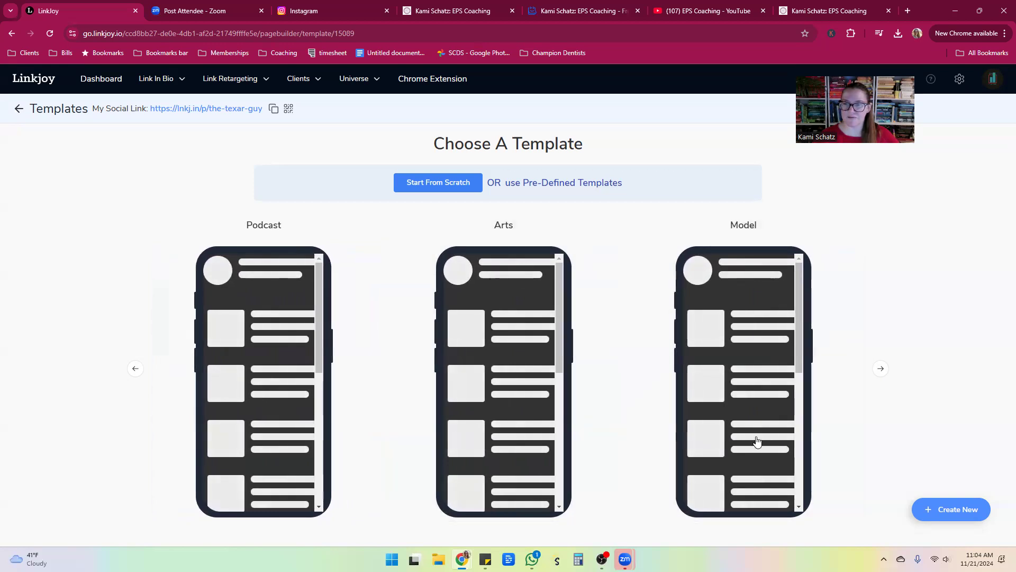
click(884, 373)
click(884, 374)
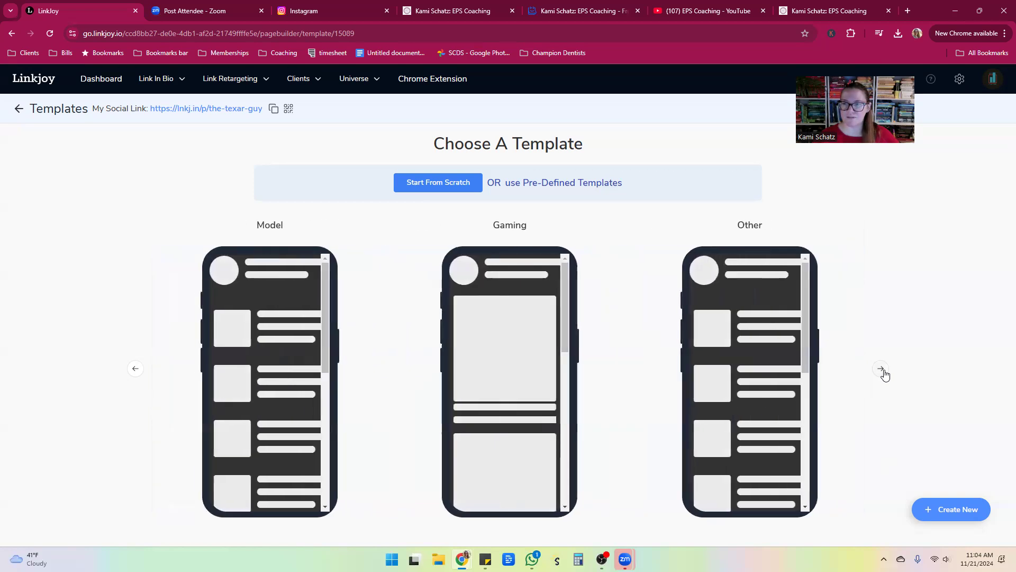
click(885, 375)
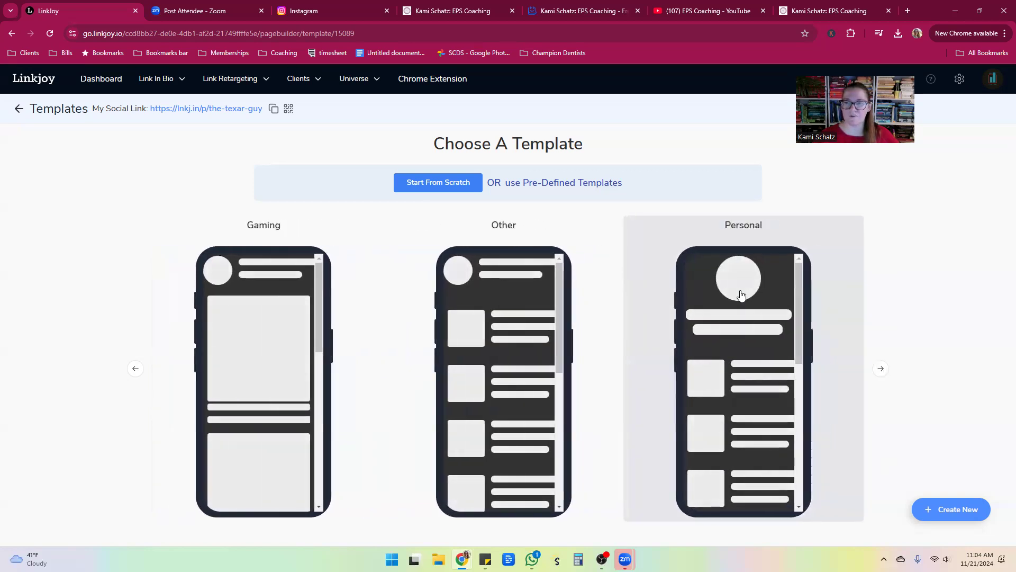
- Pick the Personal template and confirm applying it in the Warning dialog
click(737, 398)
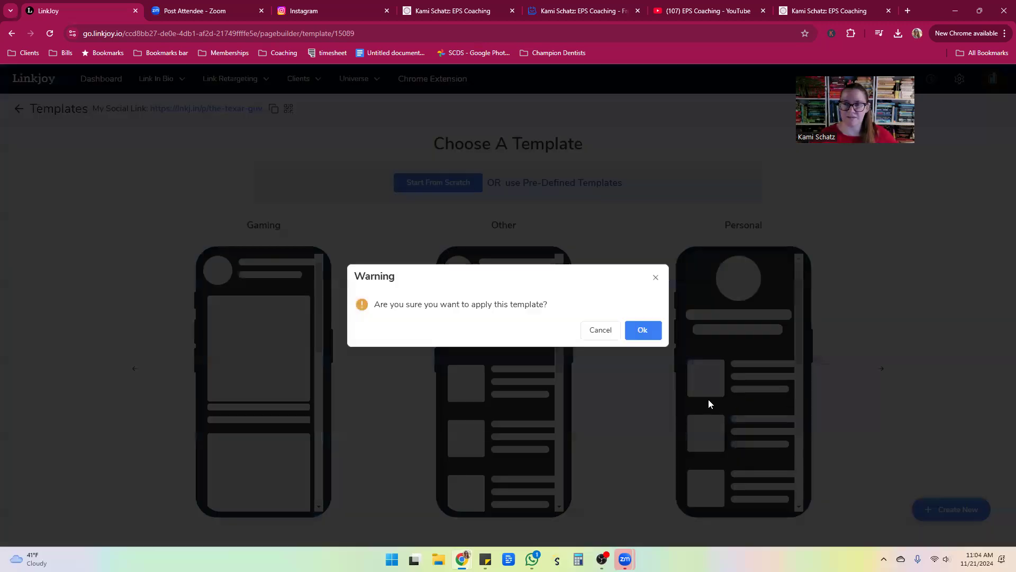
click(643, 331)
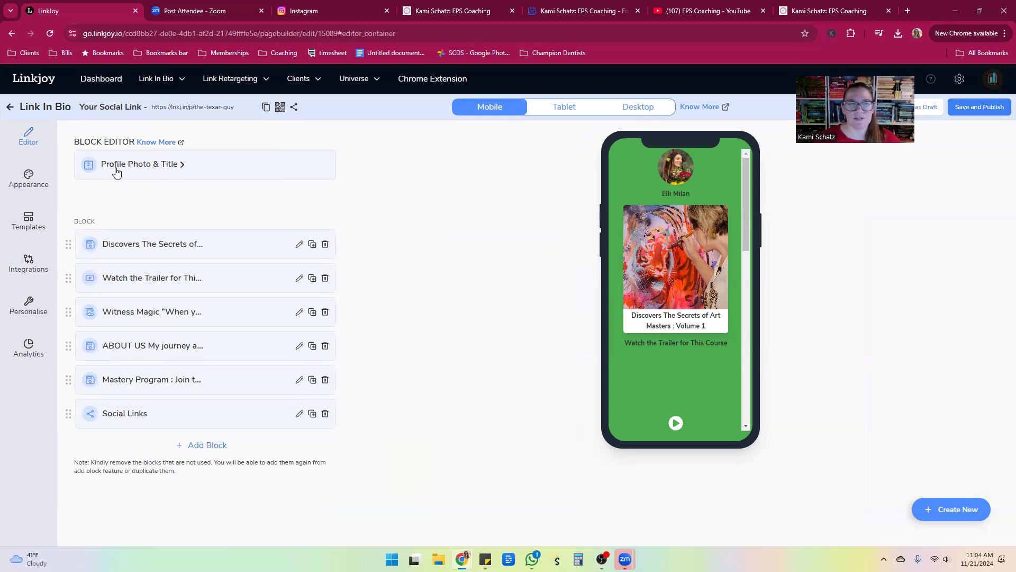
- Make the template's brand title an H1 heading in the profile photo and title settings
click(142, 168)
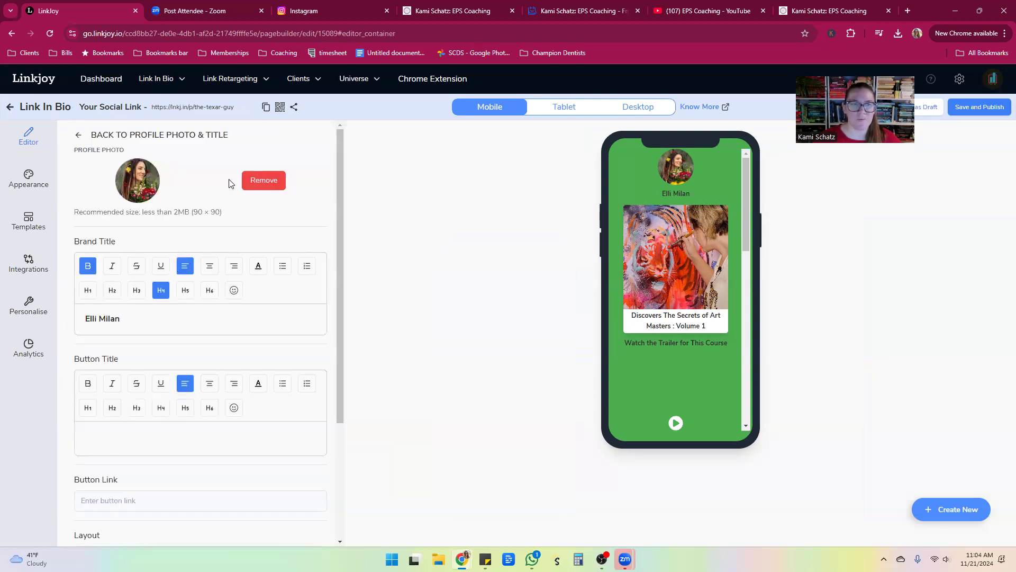
drag(140, 323, 70, 330)
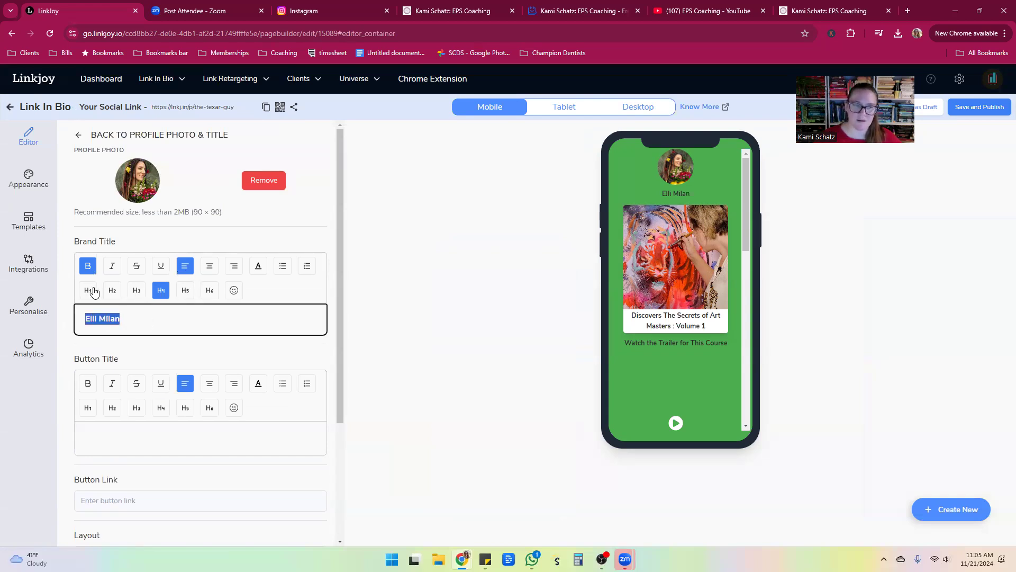
click(183, 296)
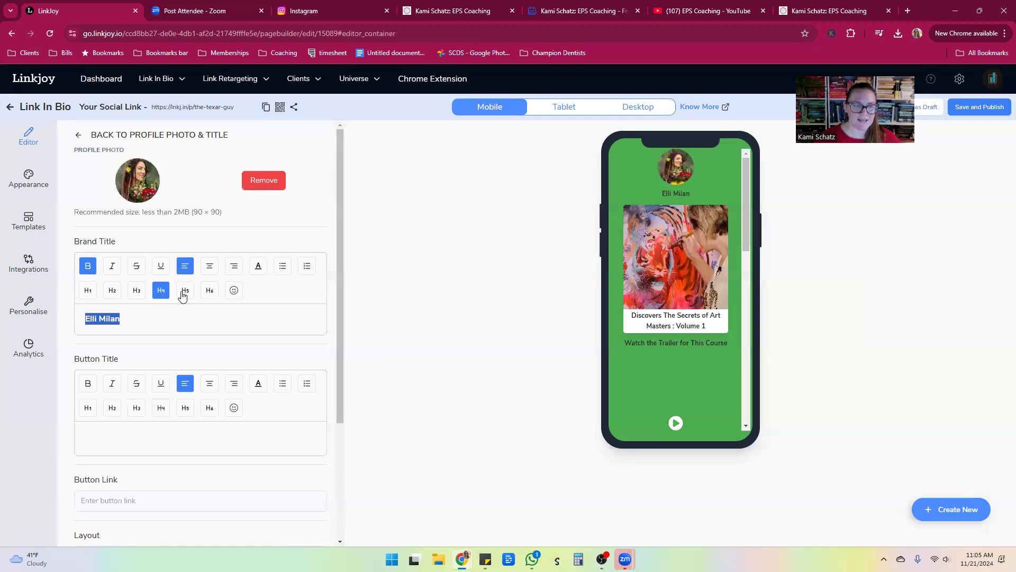
click(88, 291)
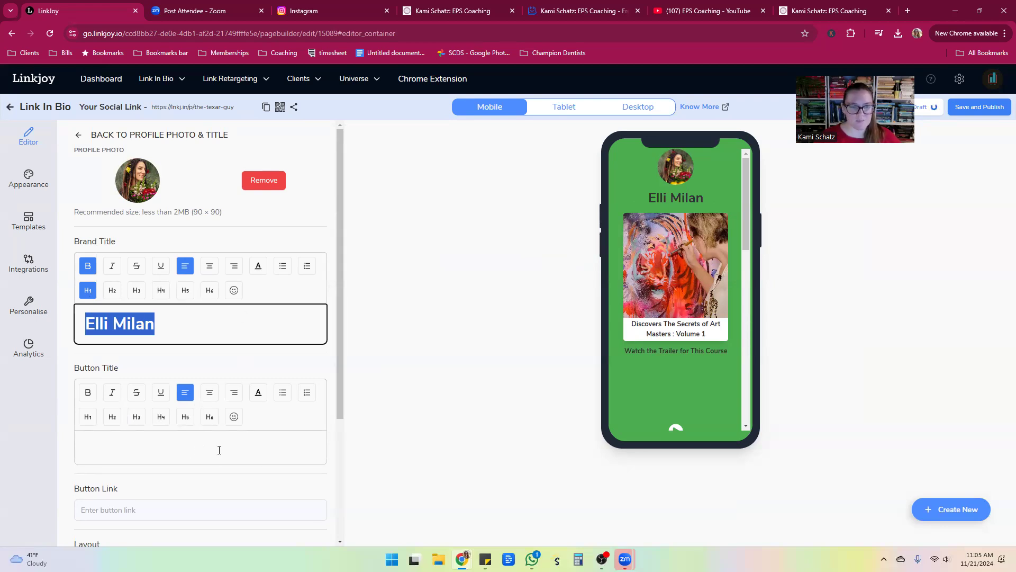
click(94, 443)
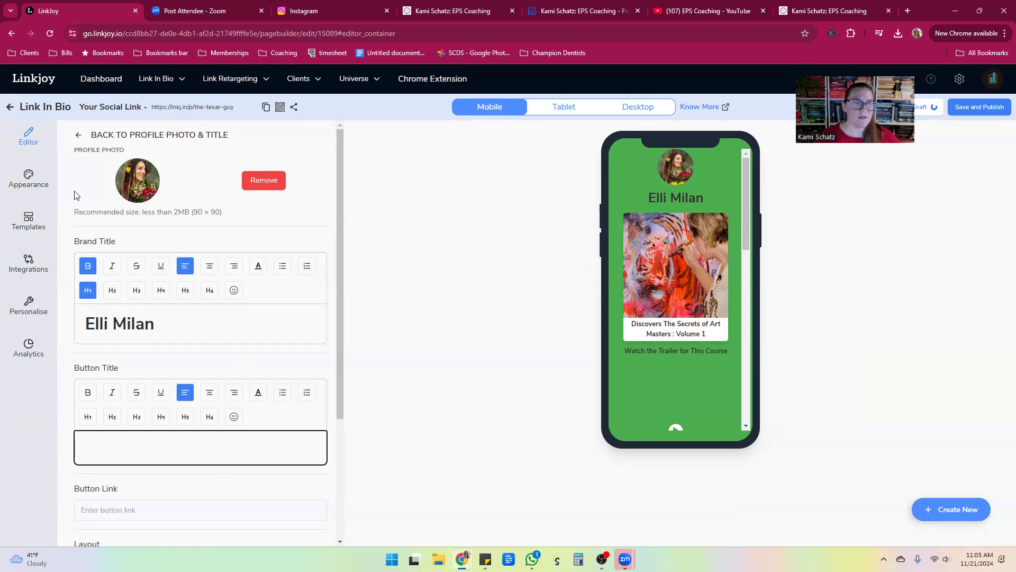
- Set the header layout to the centred profile photo above the brand title
scroll(162, 431, down, 3)
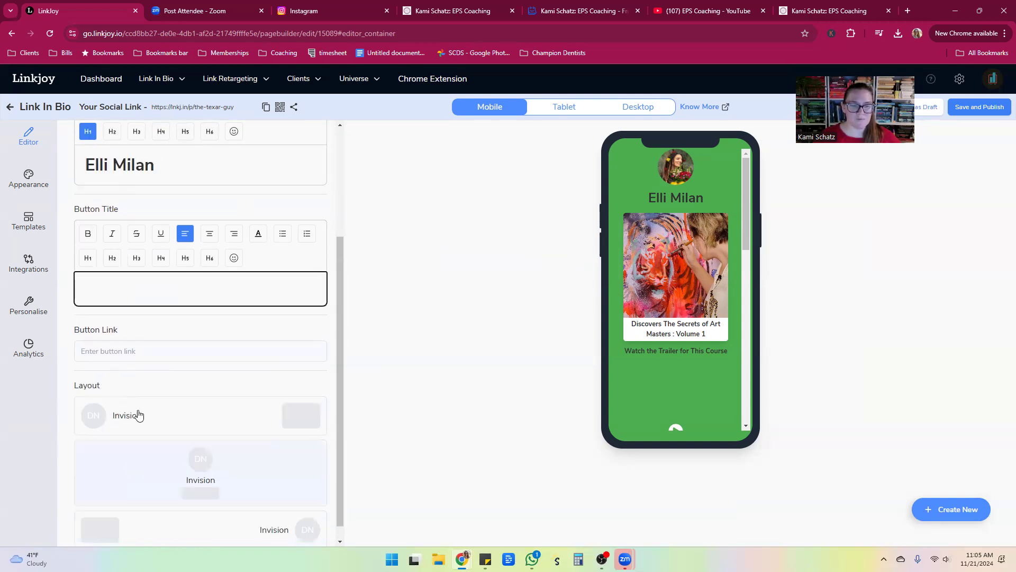
scroll(249, 434, down, 1)
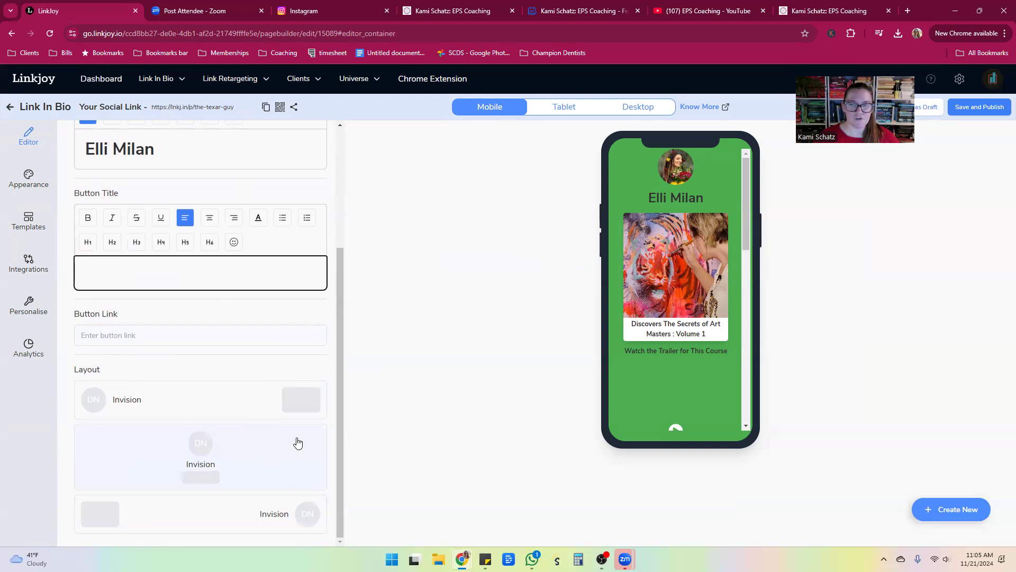
click(216, 515)
click(226, 476)
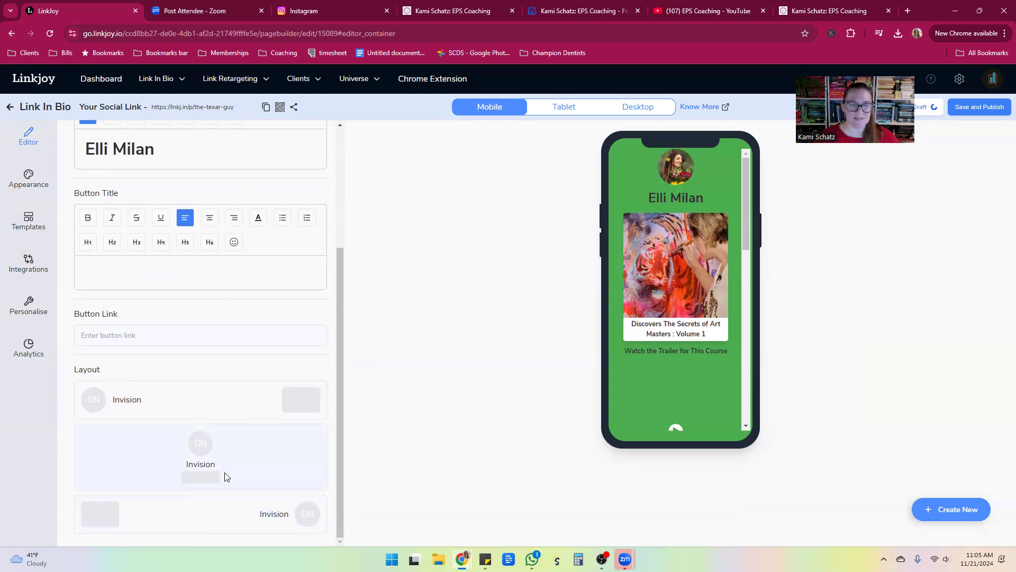
click(237, 407)
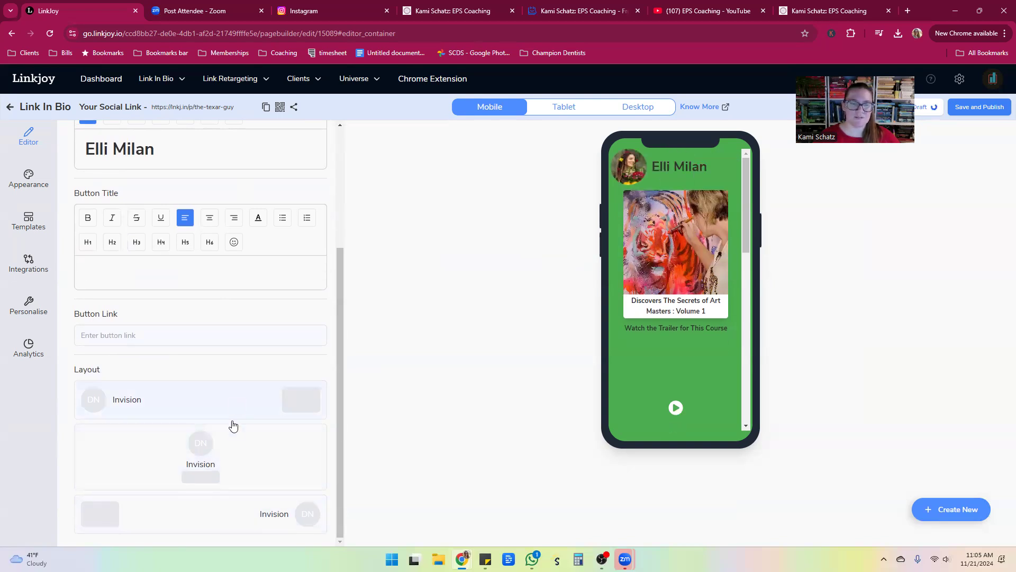
click(228, 463)
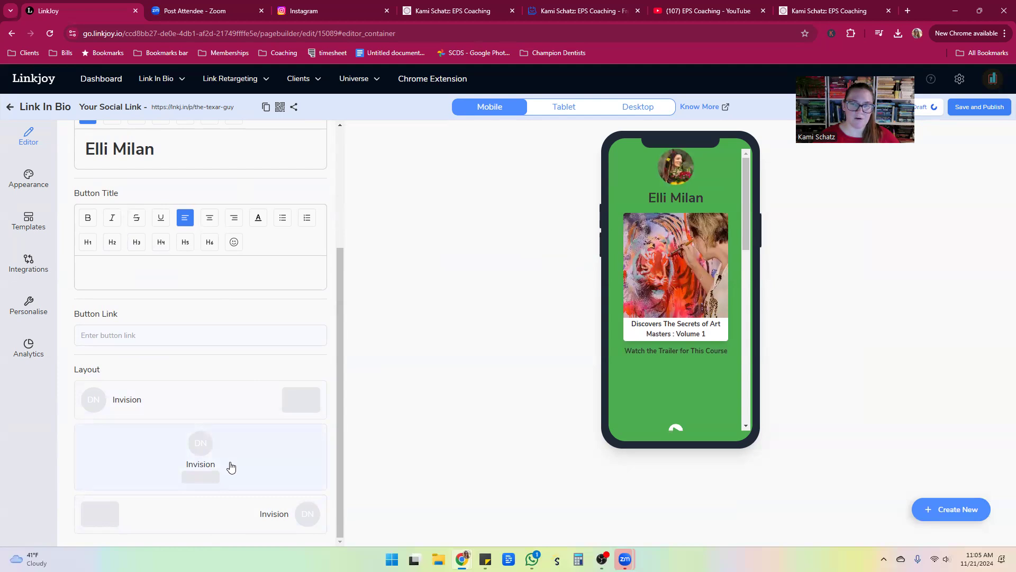
click(30, 180)
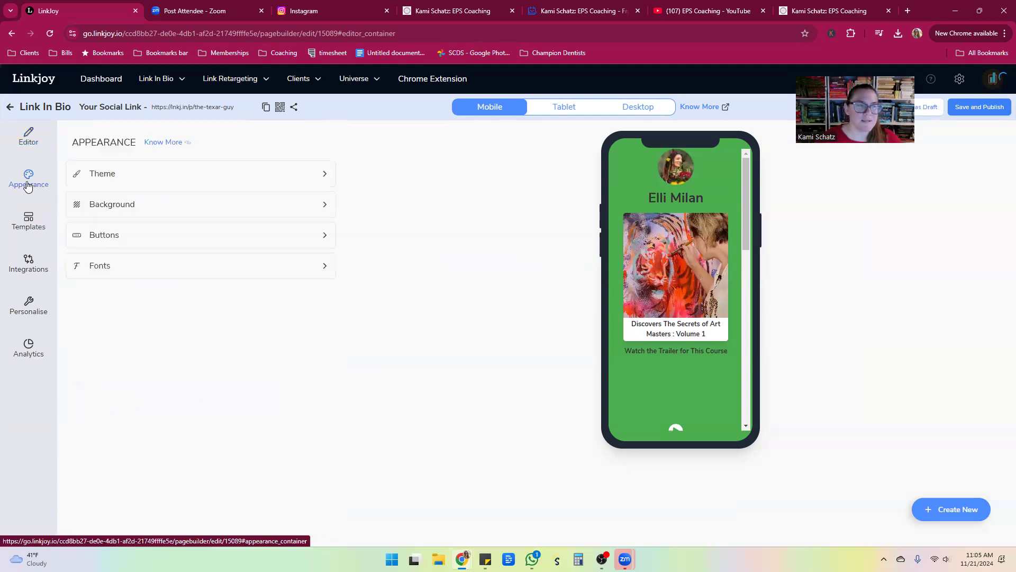
- Try the Default theme, then apply the blue Moon theme and return to Appearance
click(325, 175)
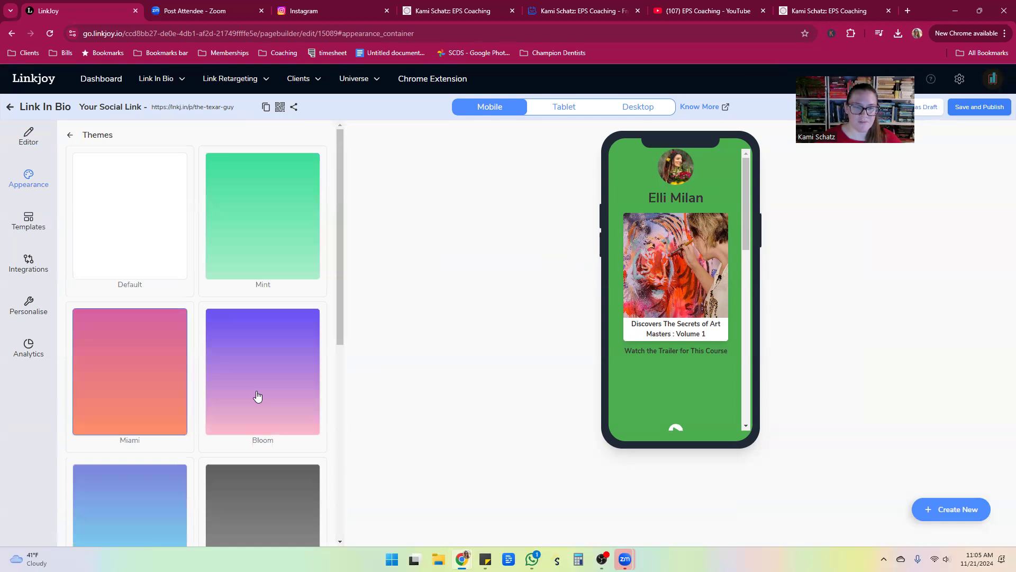
scroll(257, 397, down, 7)
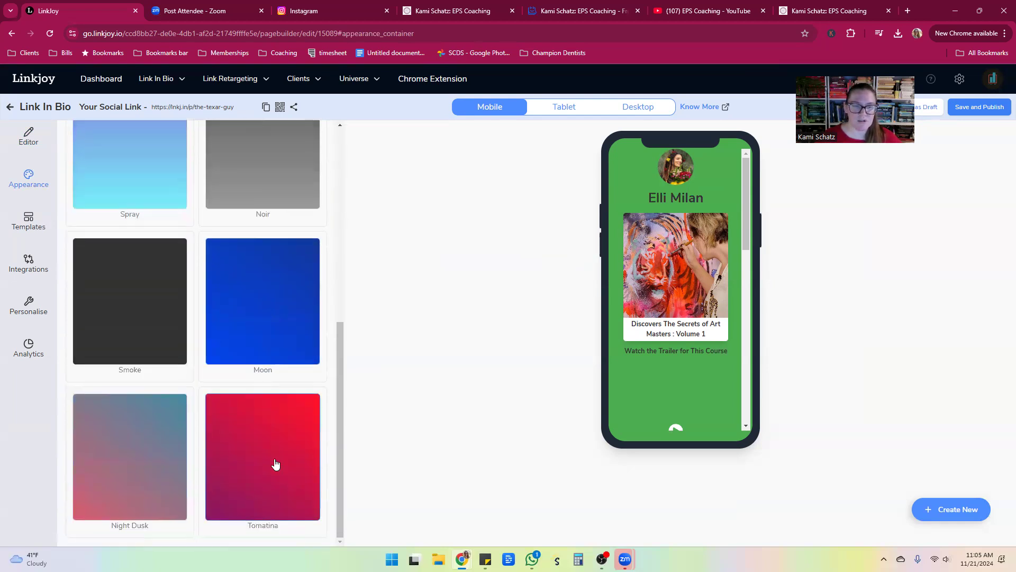
scroll(219, 358, up, 4)
scroll(222, 359, up, 3)
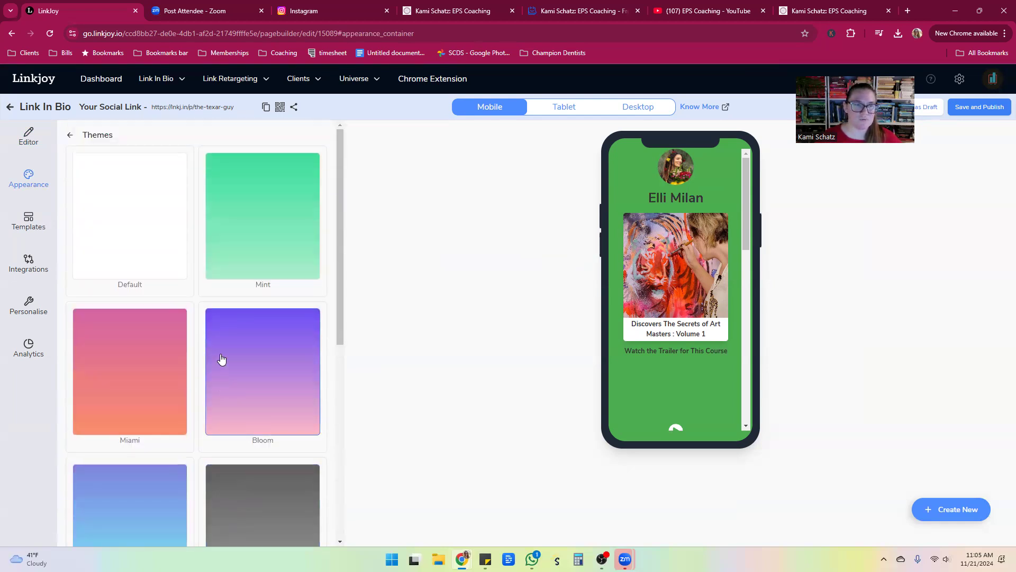
click(90, 257)
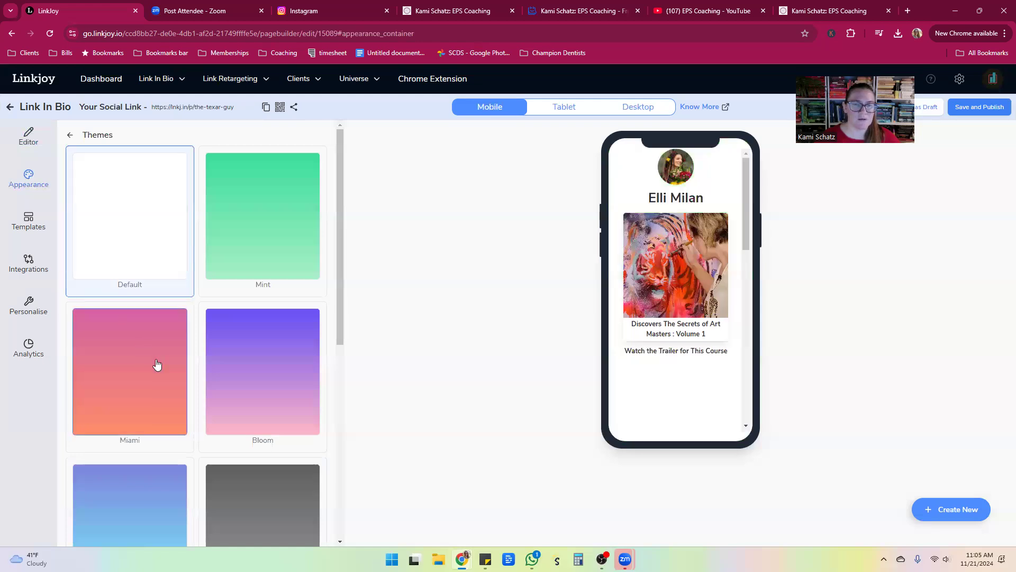
scroll(245, 360, down, 5)
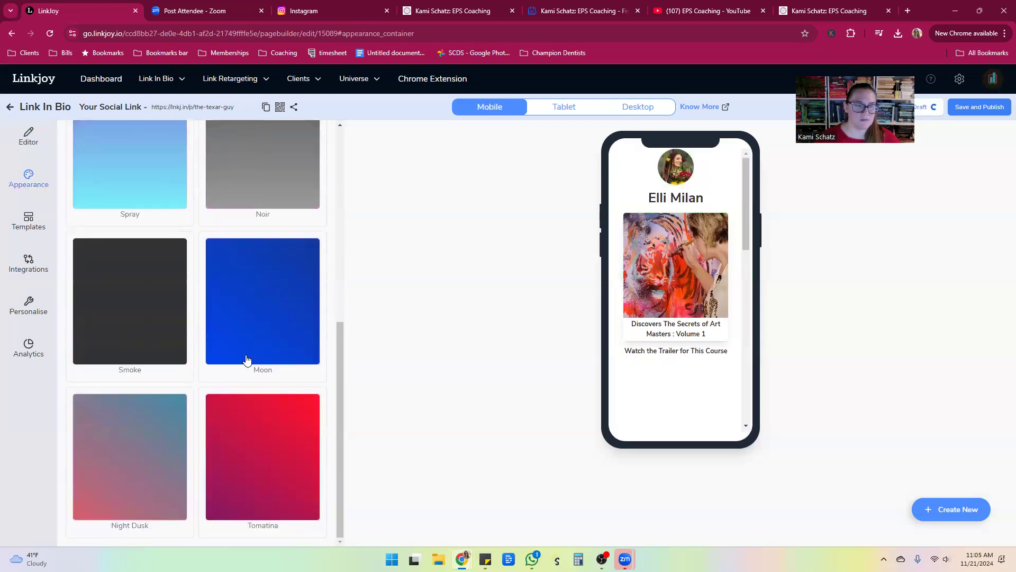
click(243, 344)
scroll(243, 344, up, 5)
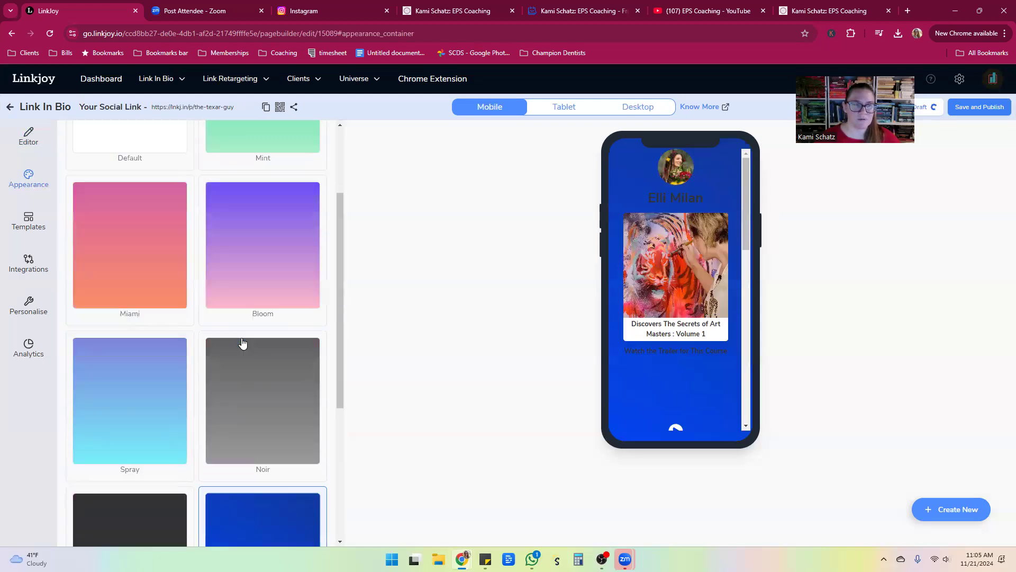
click(70, 136)
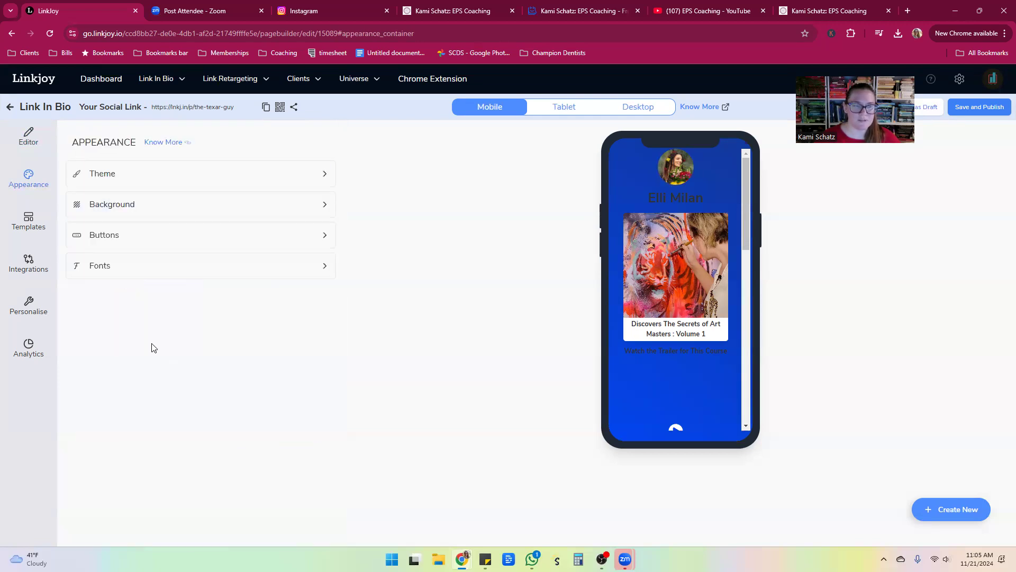
- Set the page background to solid orange (FF6F00) instead of a gradient
click(109, 204)
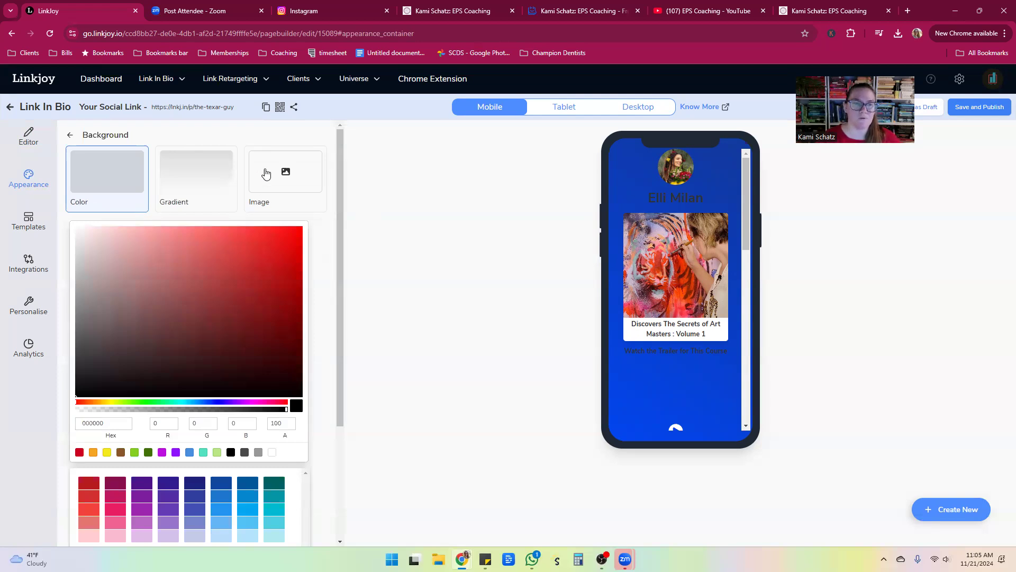
click(207, 198)
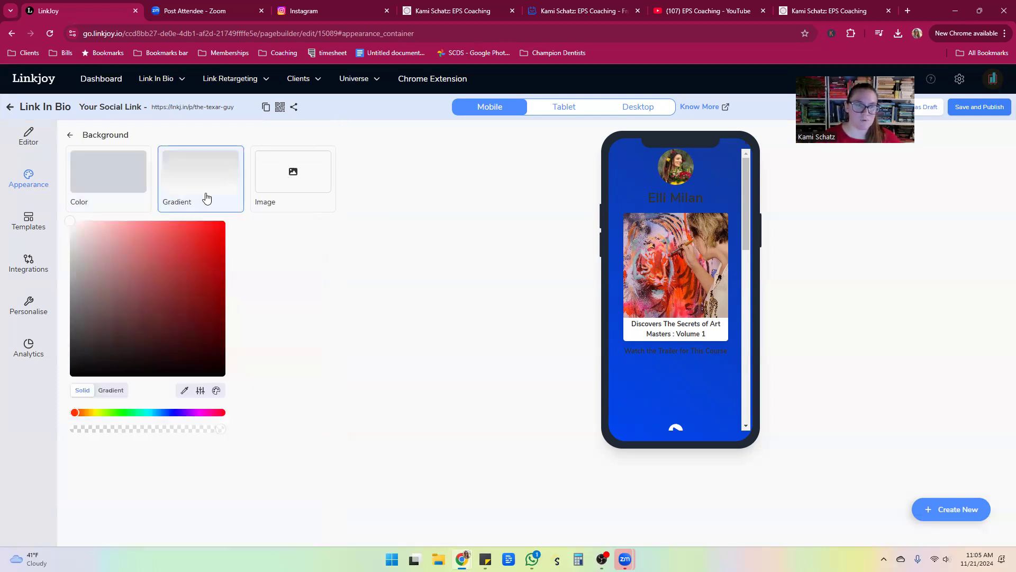
click(108, 189)
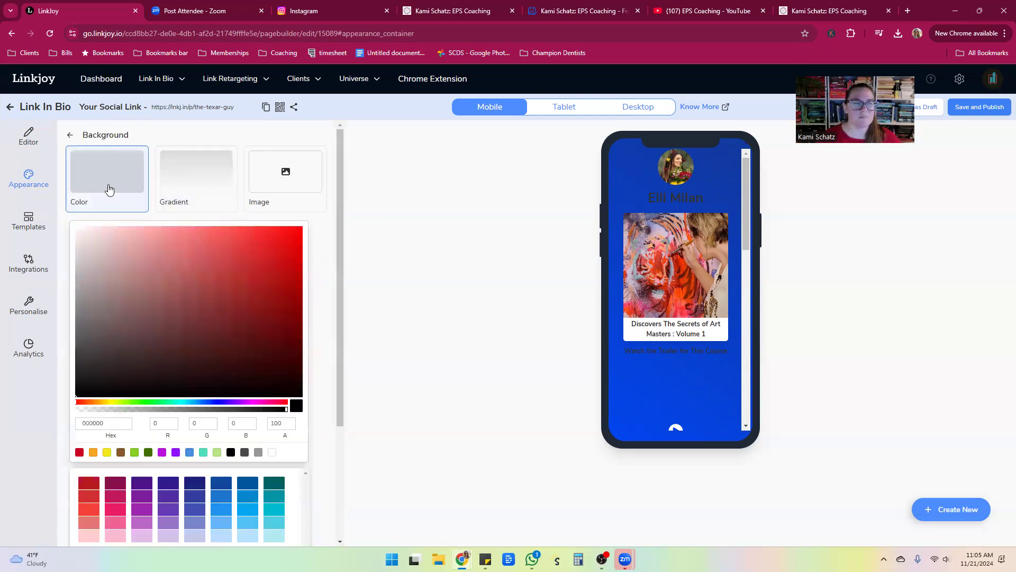
scroll(283, 492, down, 2)
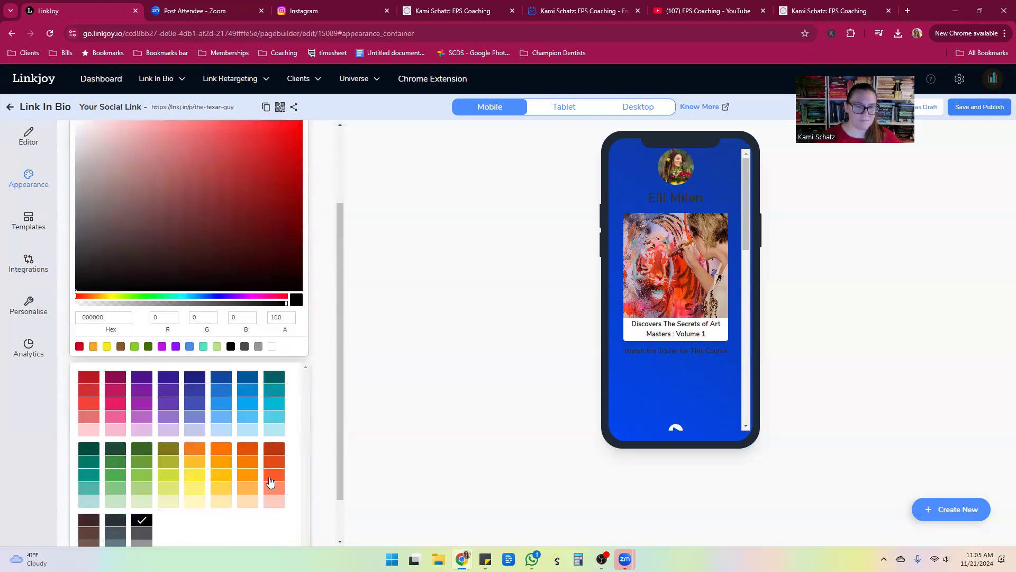
click(221, 449)
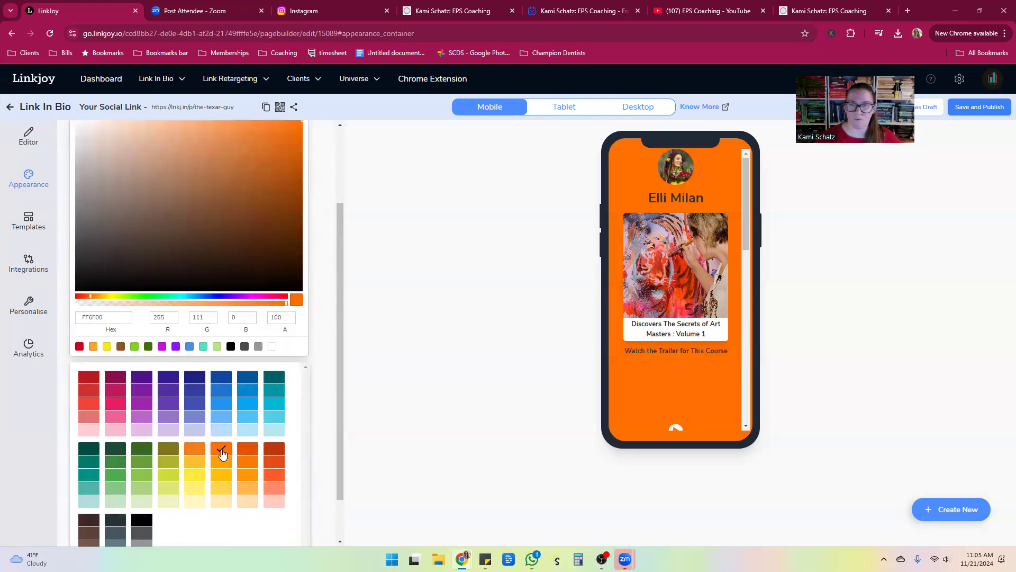
scroll(129, 208, up, 2)
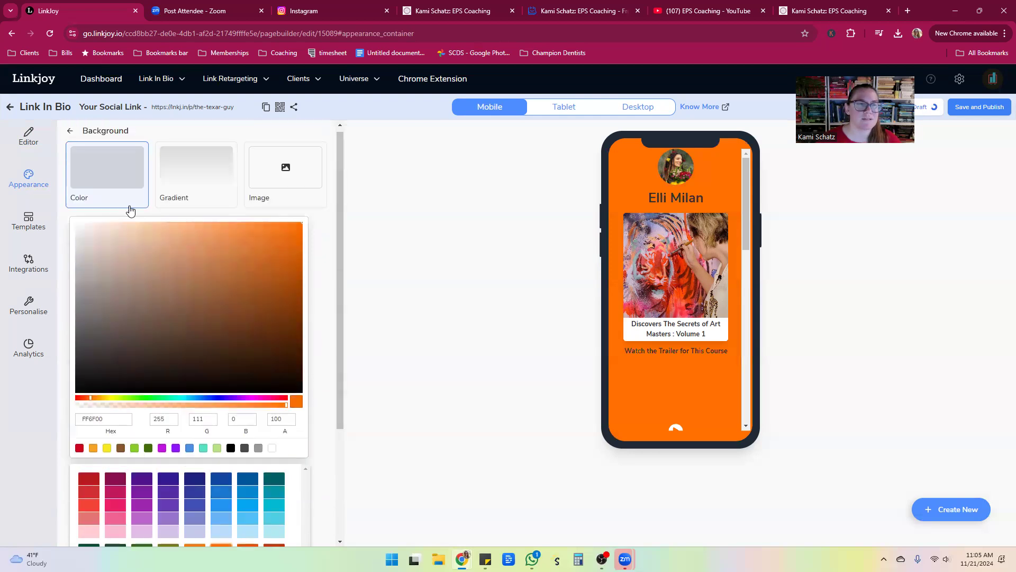
click(68, 137)
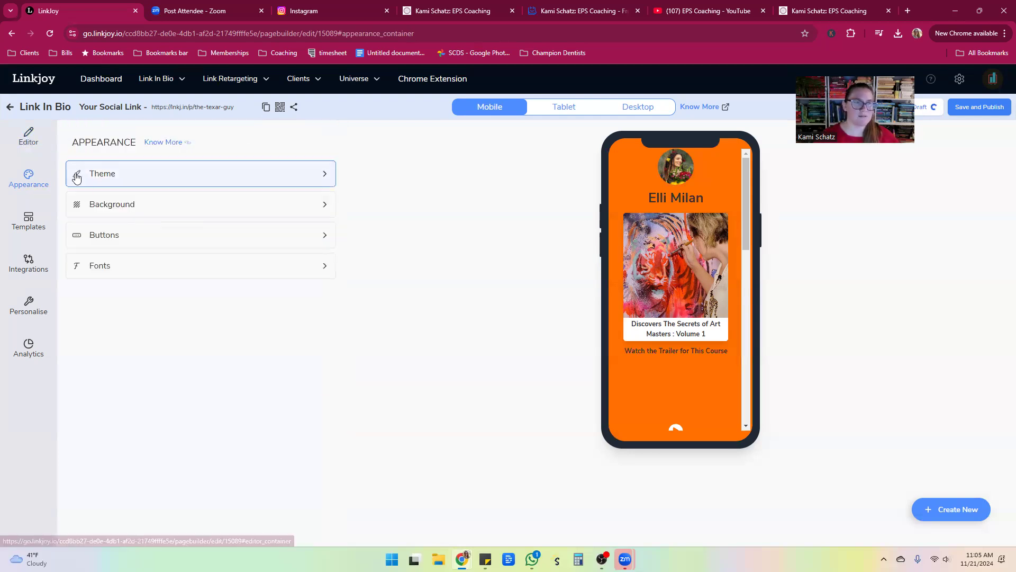
- Replace the brand title with 'The Texar Guy' and bring up the template gallery
click(31, 132)
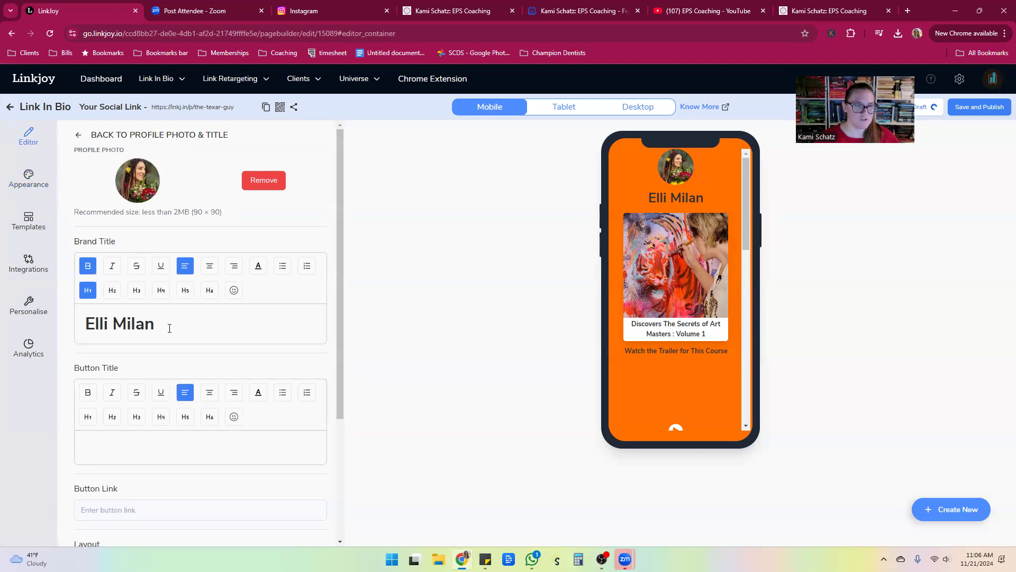
drag(167, 329, 62, 342)
text(The T)
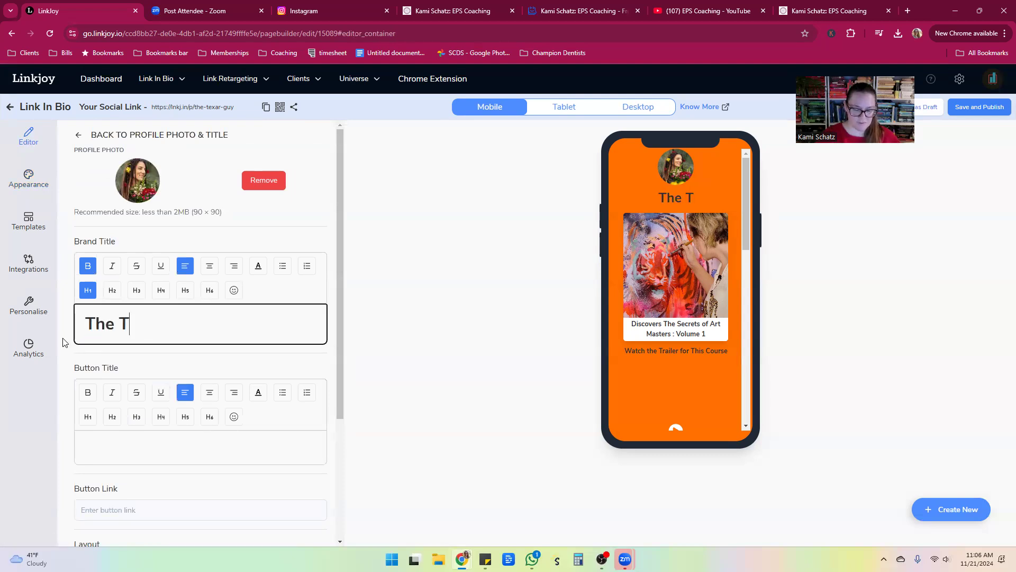
text(exar Guy)
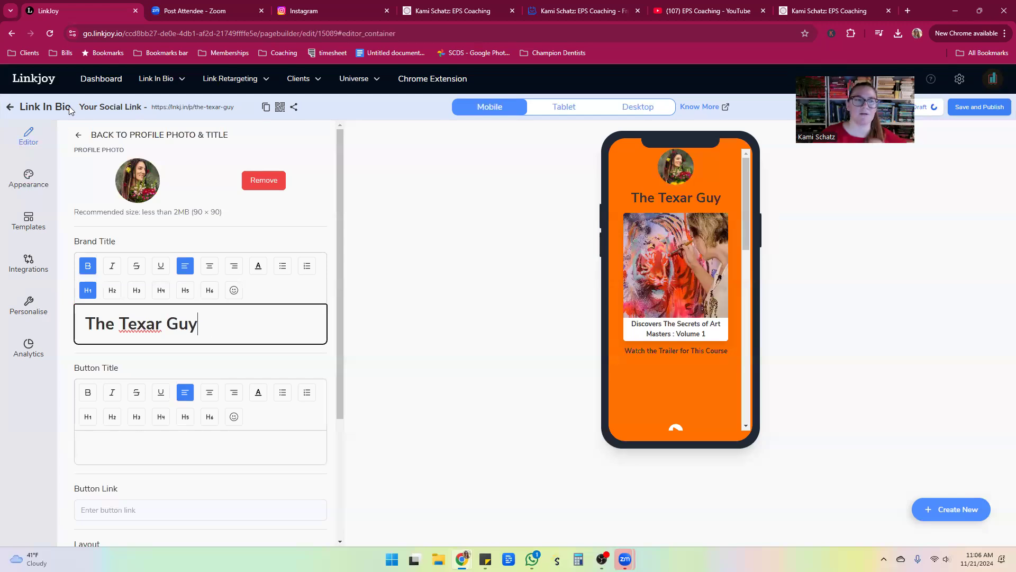
click(78, 137)
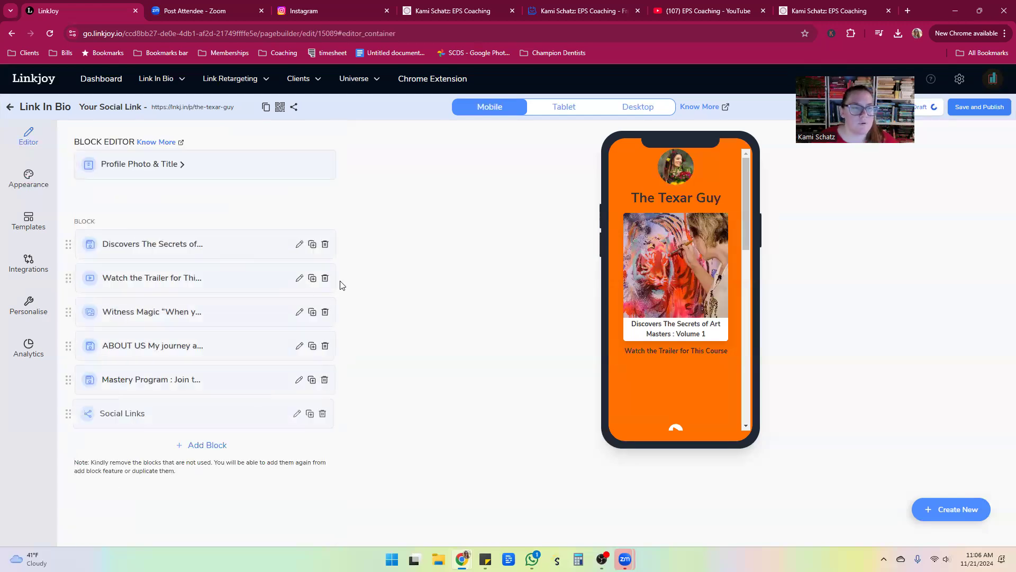
click(29, 222)
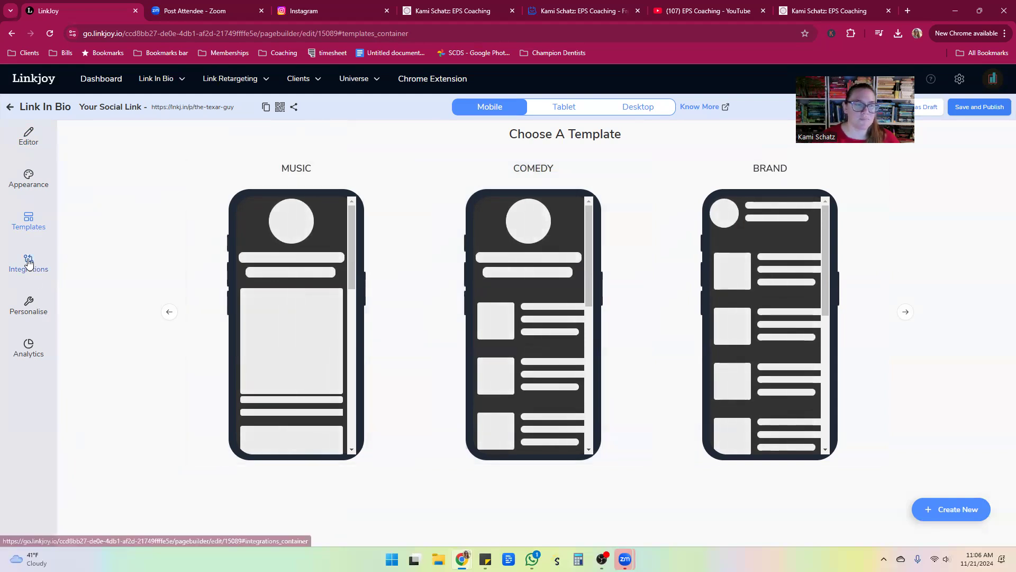
- Expand Personalise Branding to reveal the favicon and page meta title options
click(35, 266)
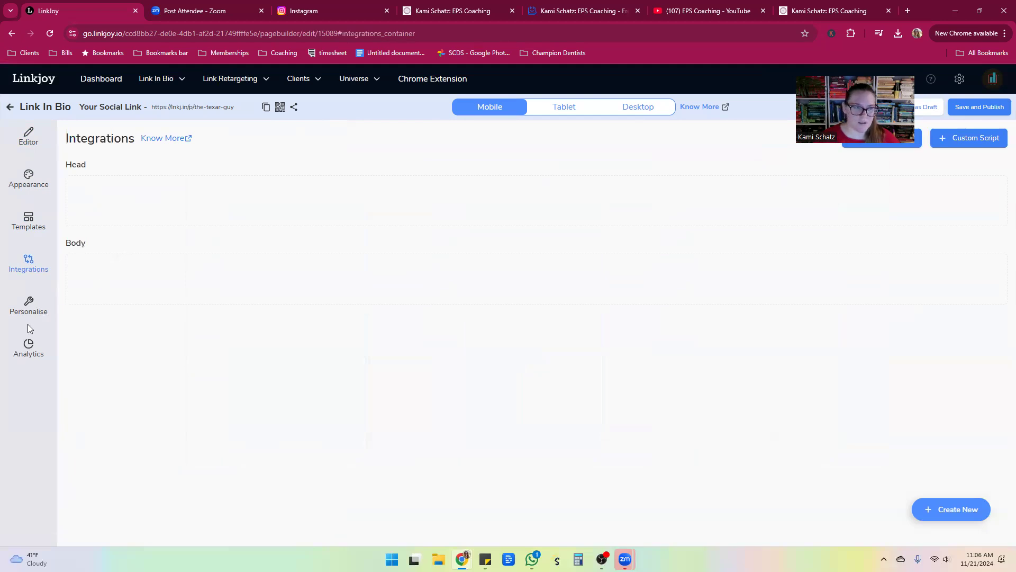
click(29, 306)
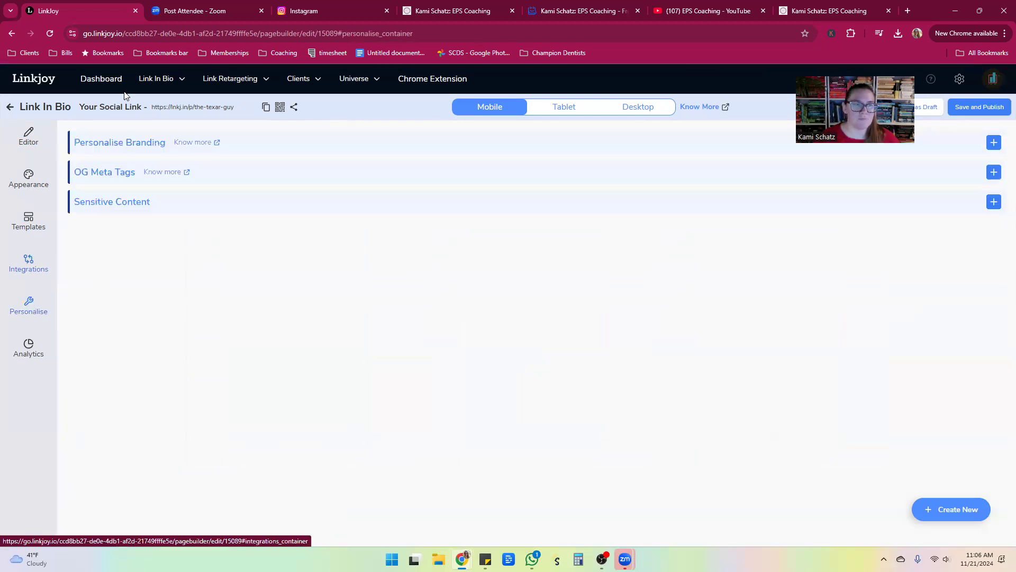
click(117, 151)
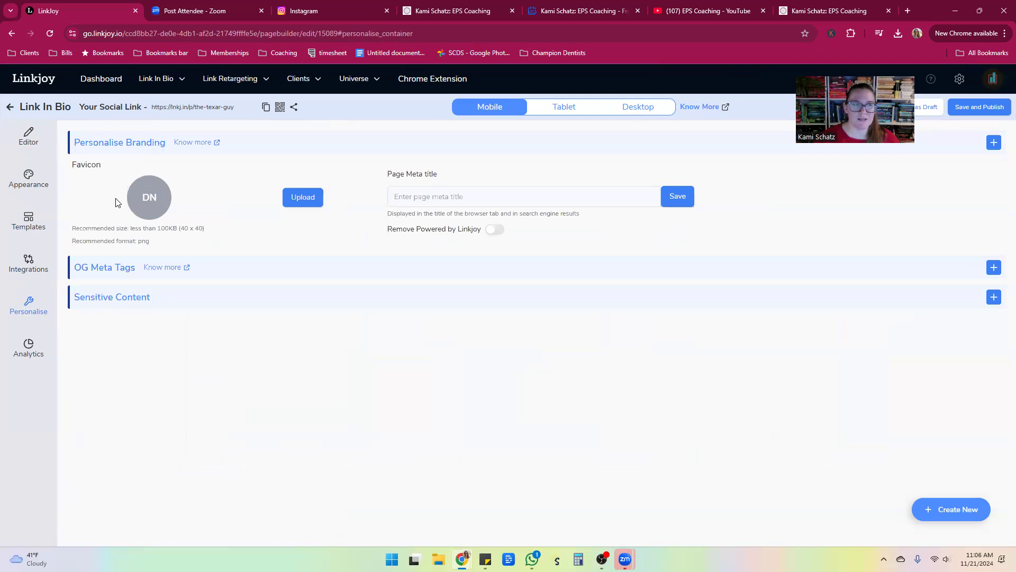
- Save 'The Texar Guy' as the Open Graph site title, then view the page analytics
click(438, 201)
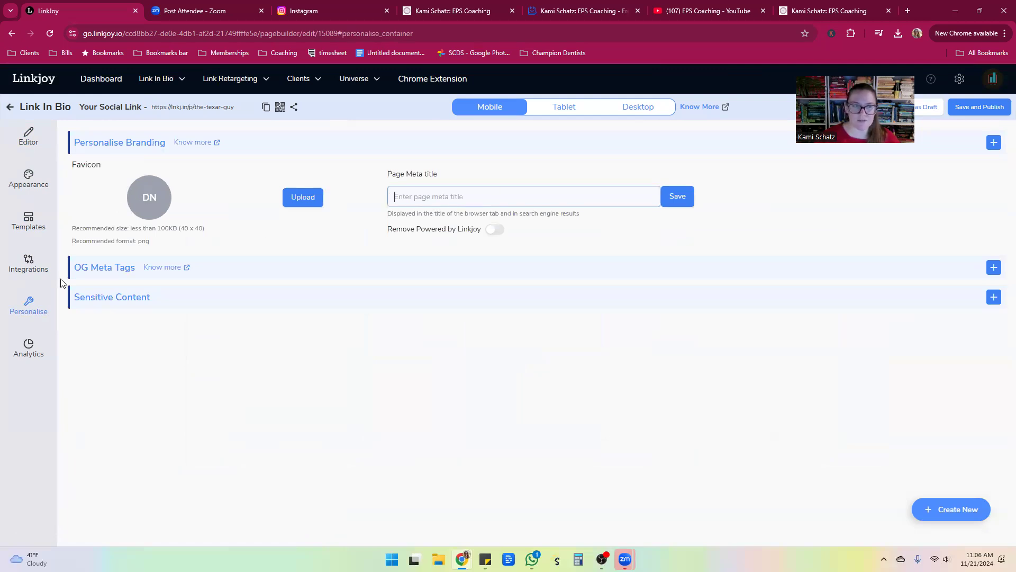
click(94, 269)
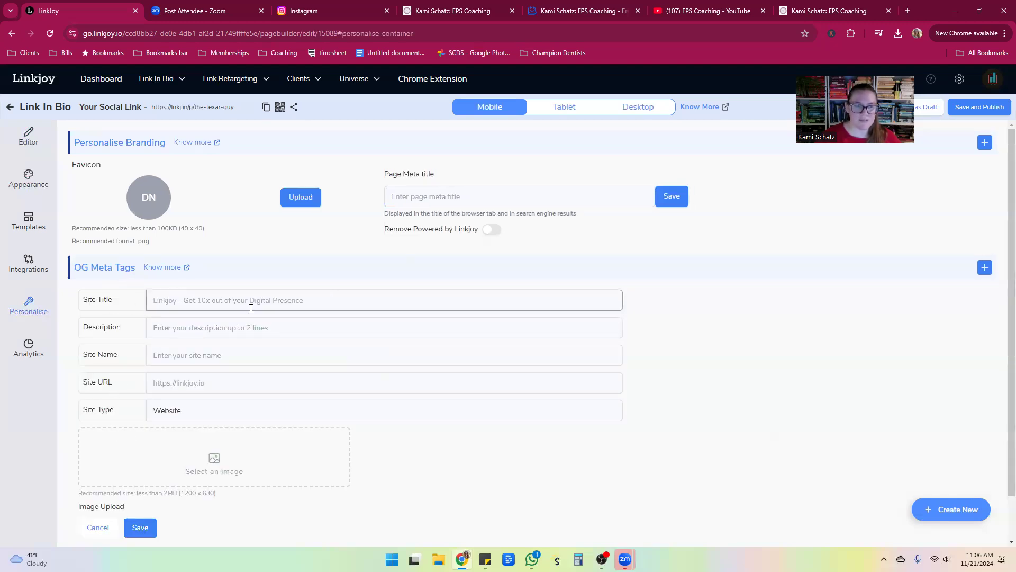
text(The Texar GHuy)
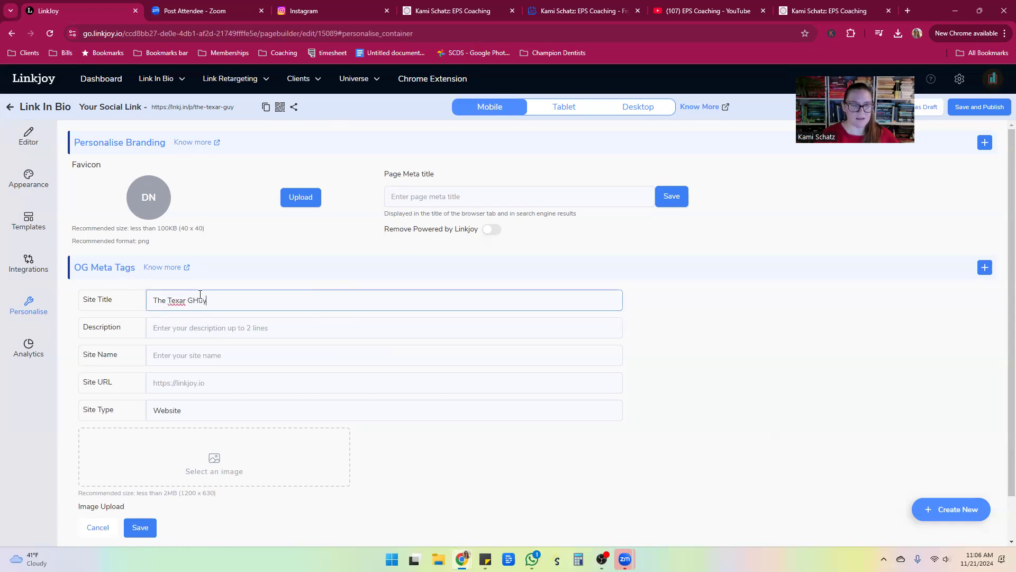
key(BackSpace)
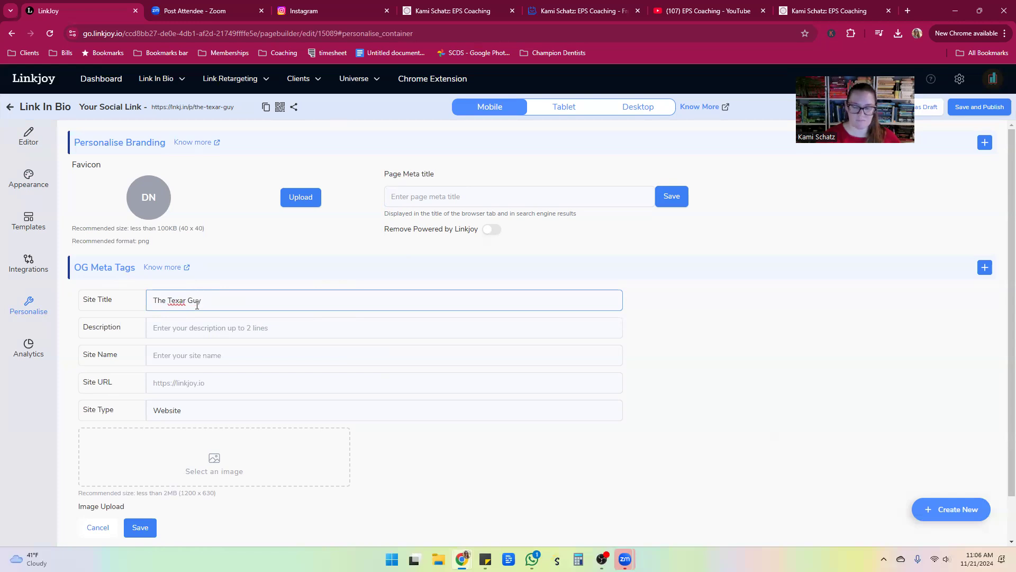
click(190, 324)
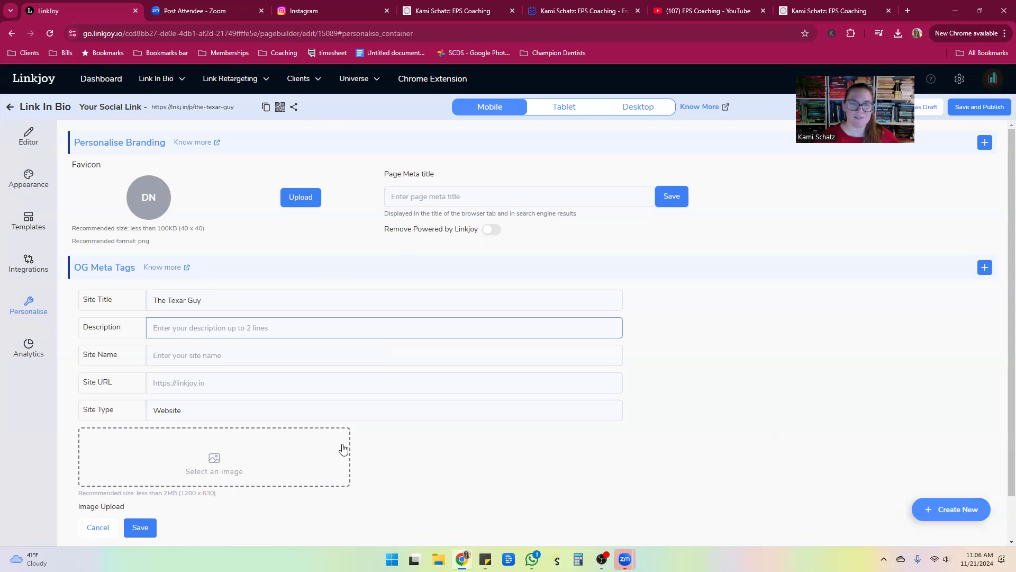
click(140, 527)
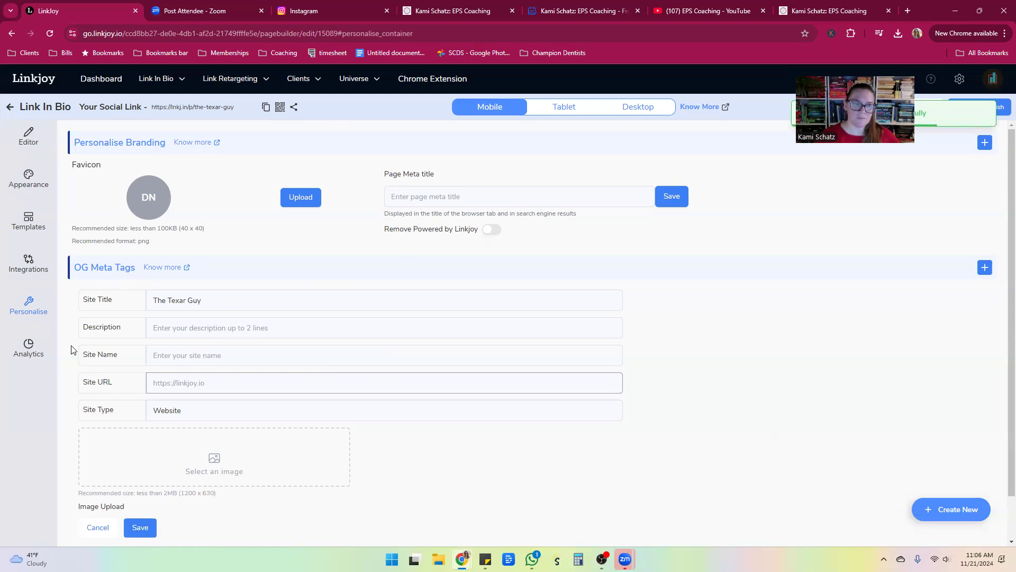
click(22, 355)
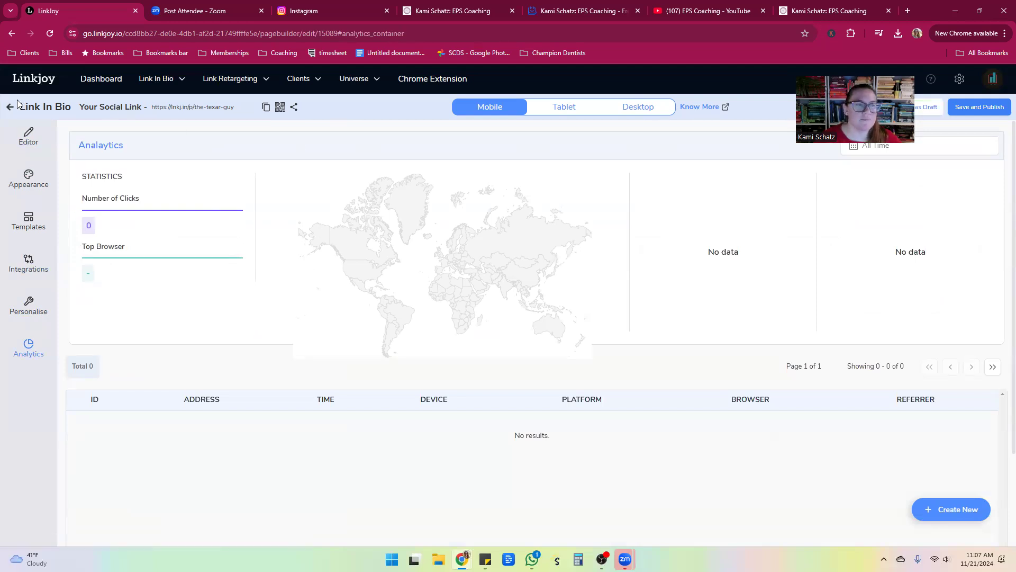
click(314, 79)
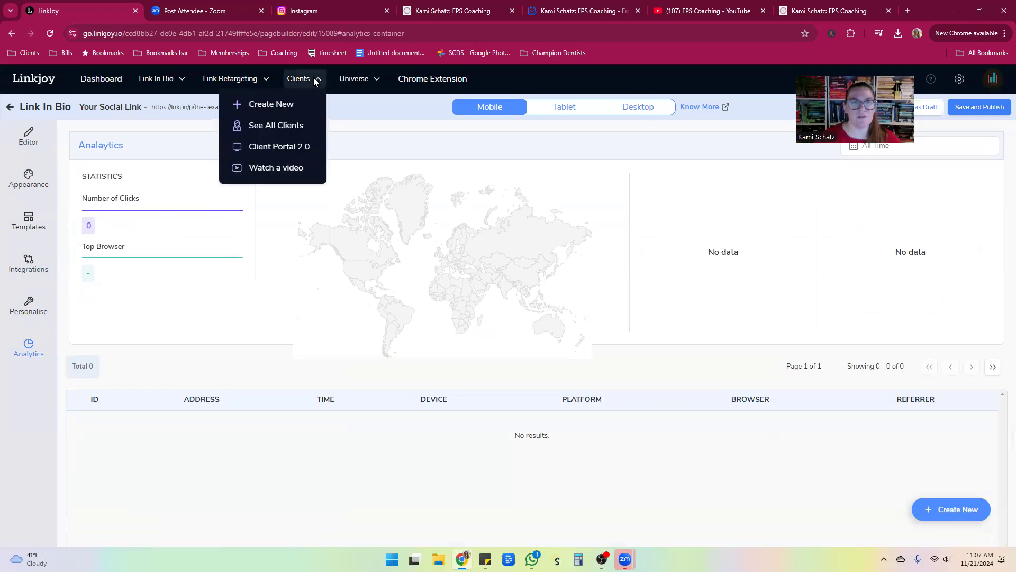
click(275, 106)
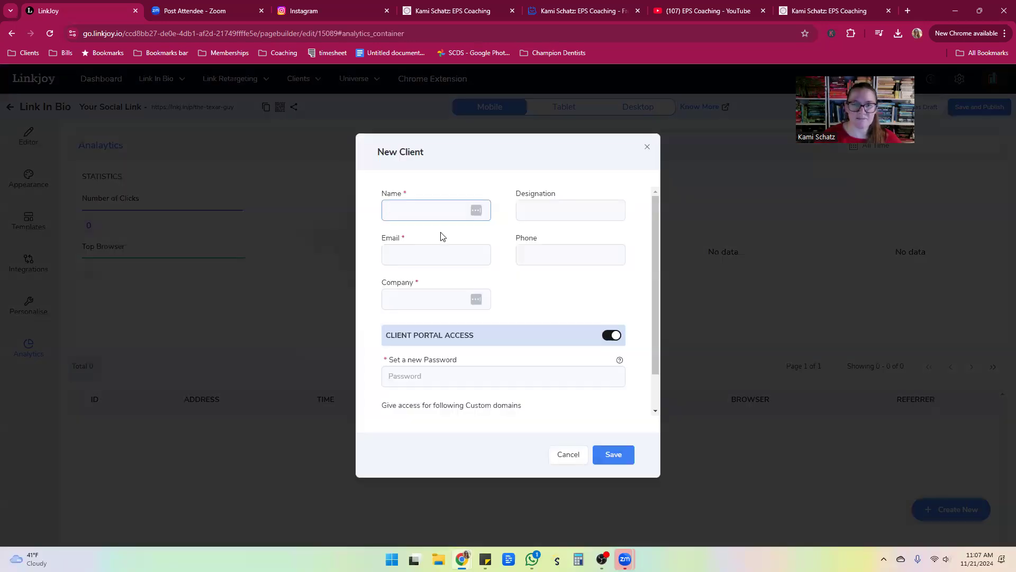
scroll(438, 234, down, 2)
scroll(419, 199, up, 2)
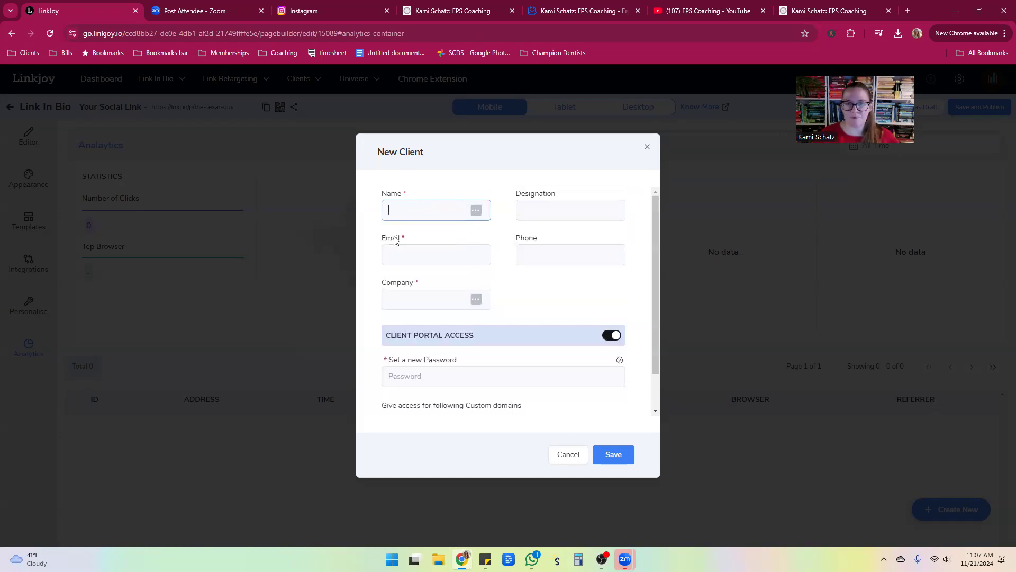
click(451, 297)
scroll(454, 310, down, 1)
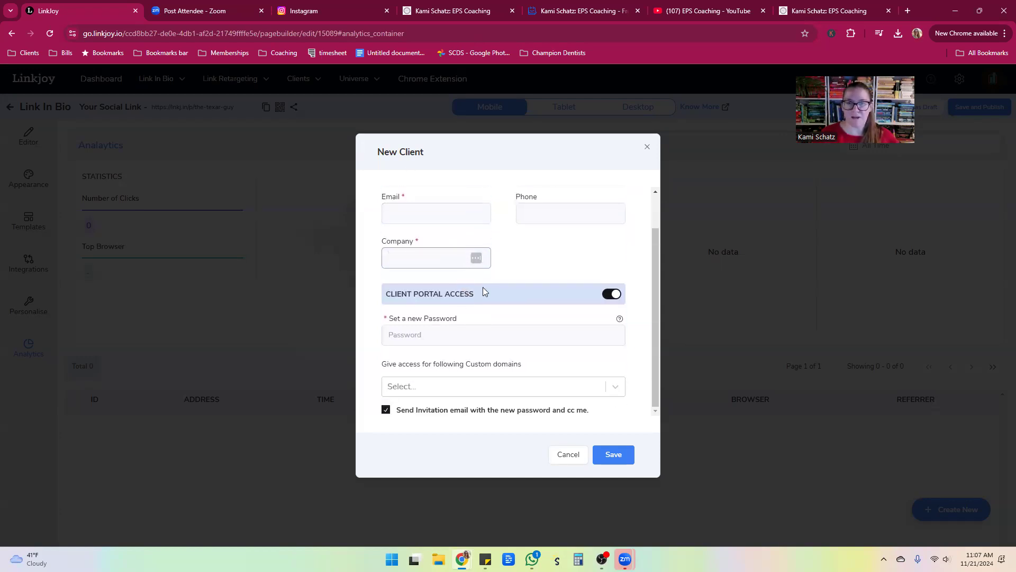
click(522, 334)
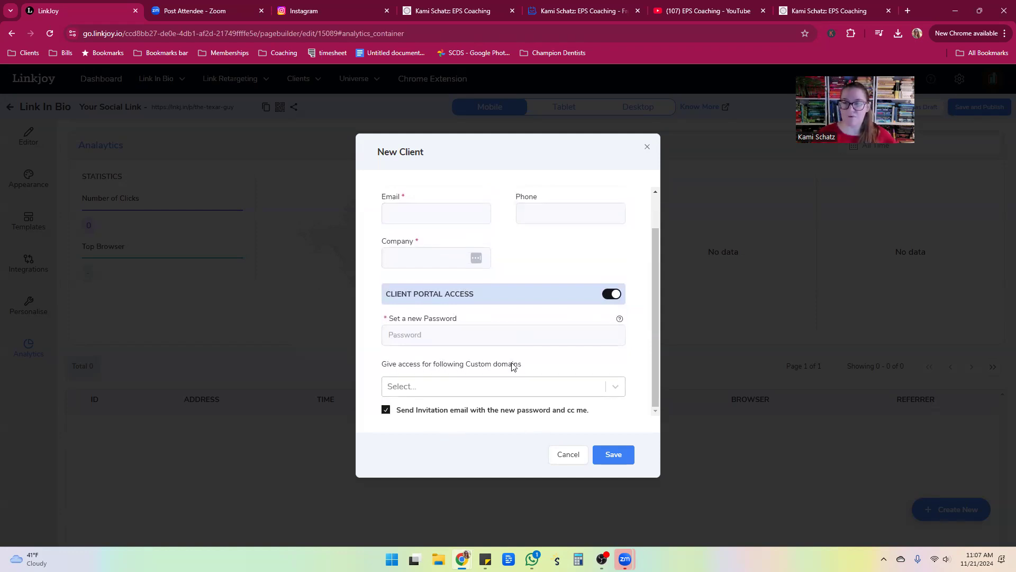
click(561, 456)
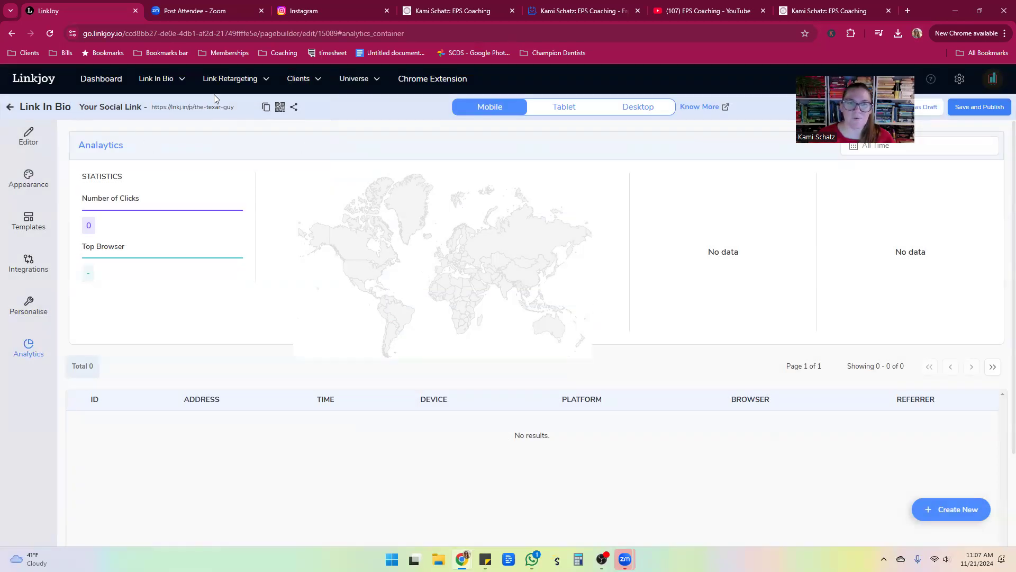
- Browse the Universe, Clients, Link Retargeting and Link In Bio menus, then choose Amazing examples
click(355, 81)
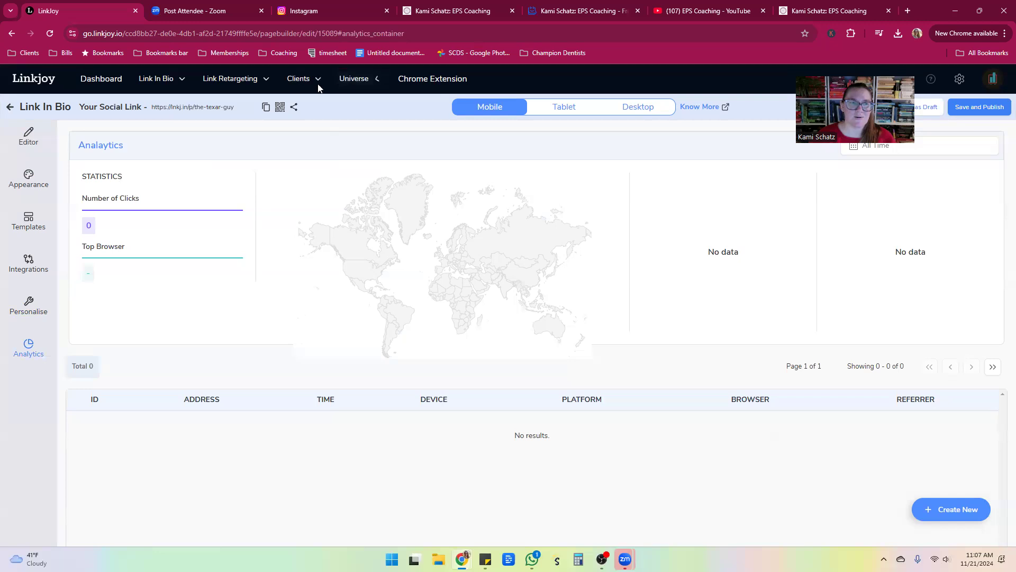
click(299, 80)
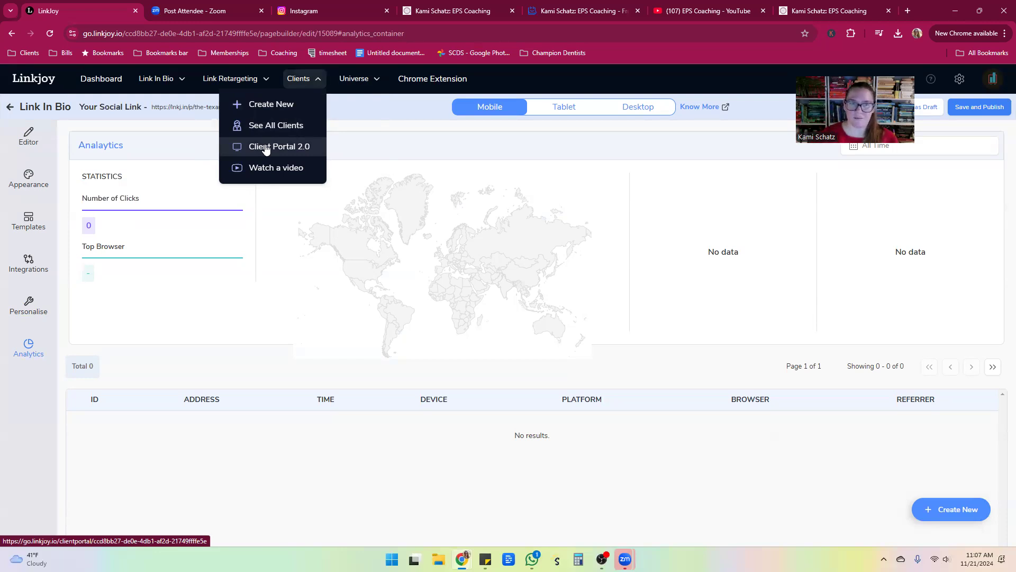
click(249, 80)
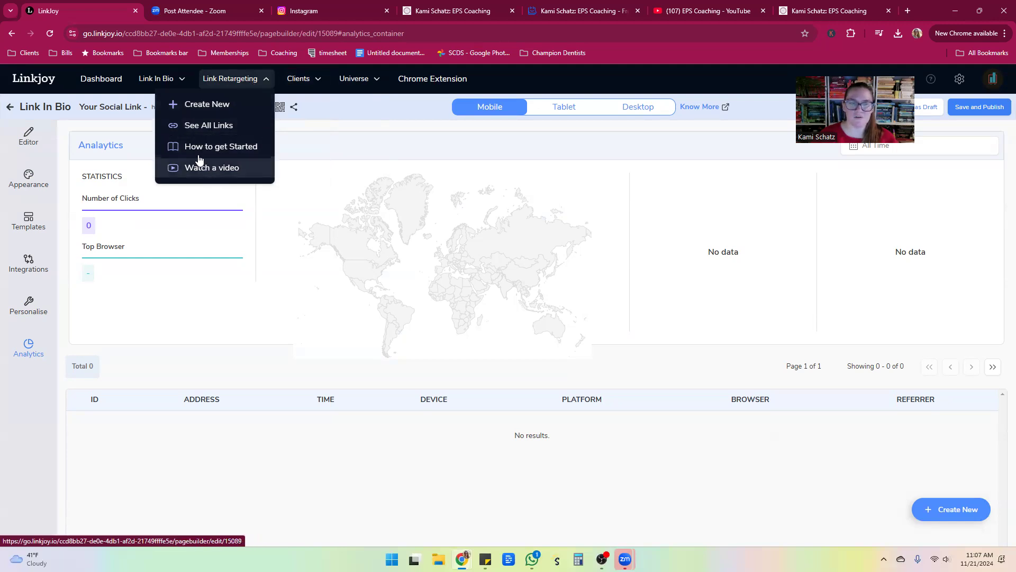
click(161, 84)
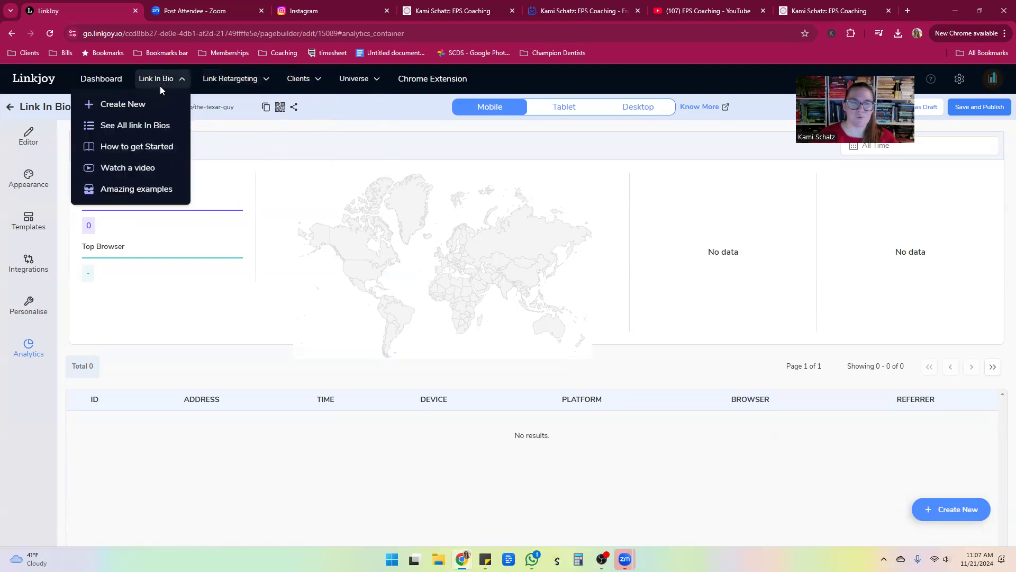
click(112, 191)
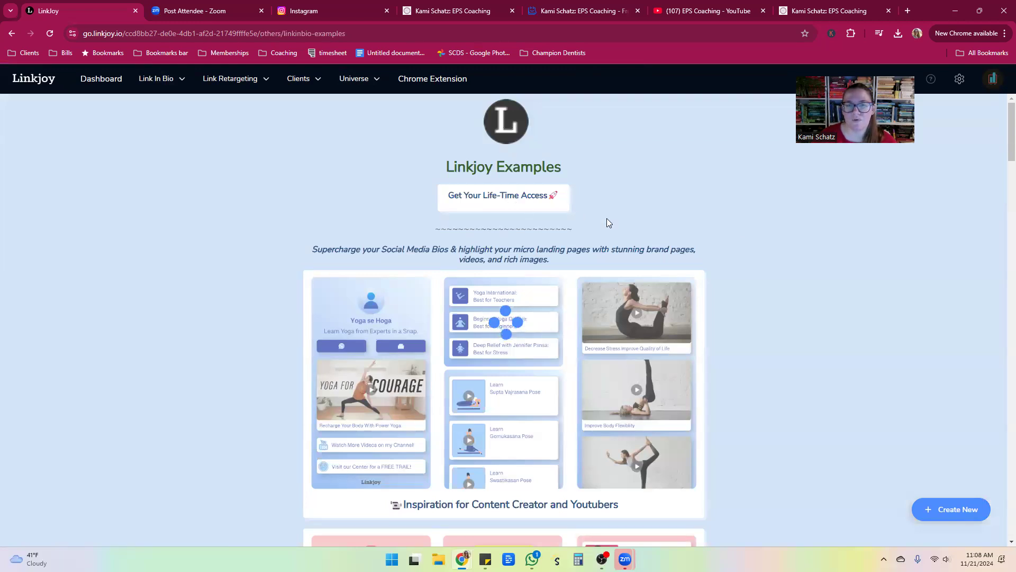
scroll(730, 259, down, 2)
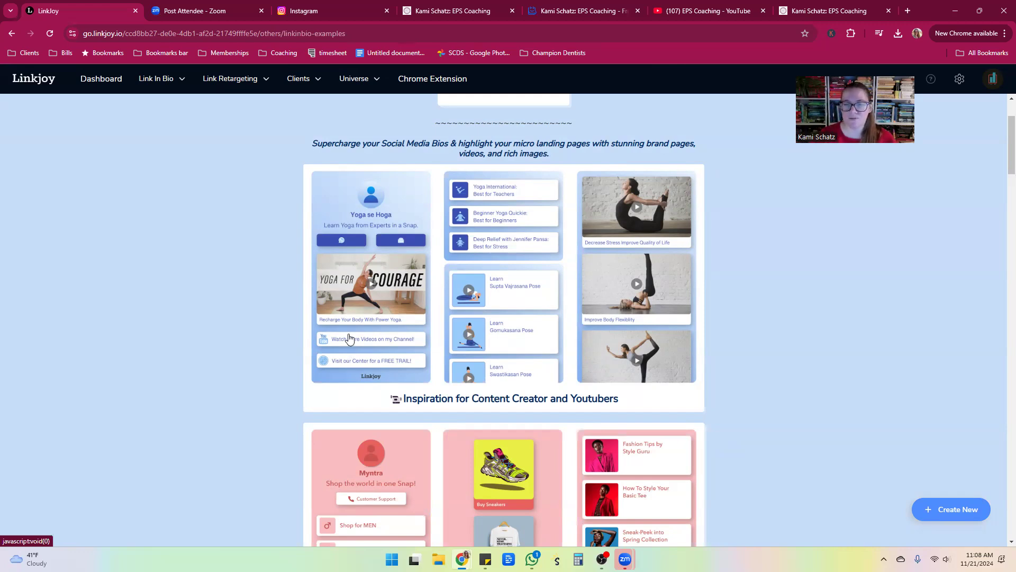
scroll(432, 262, down, 4)
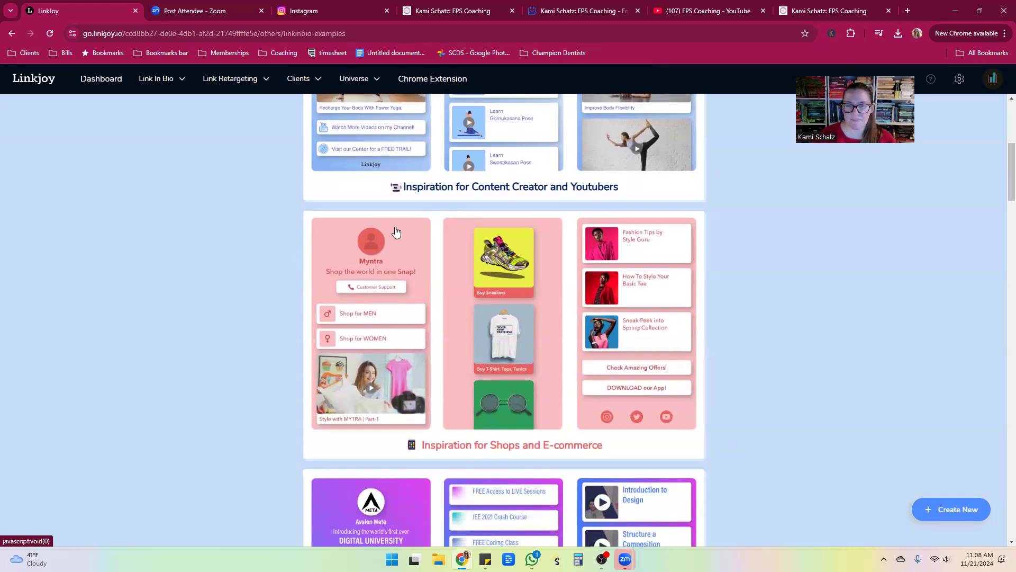
scroll(708, 313, down, 1)
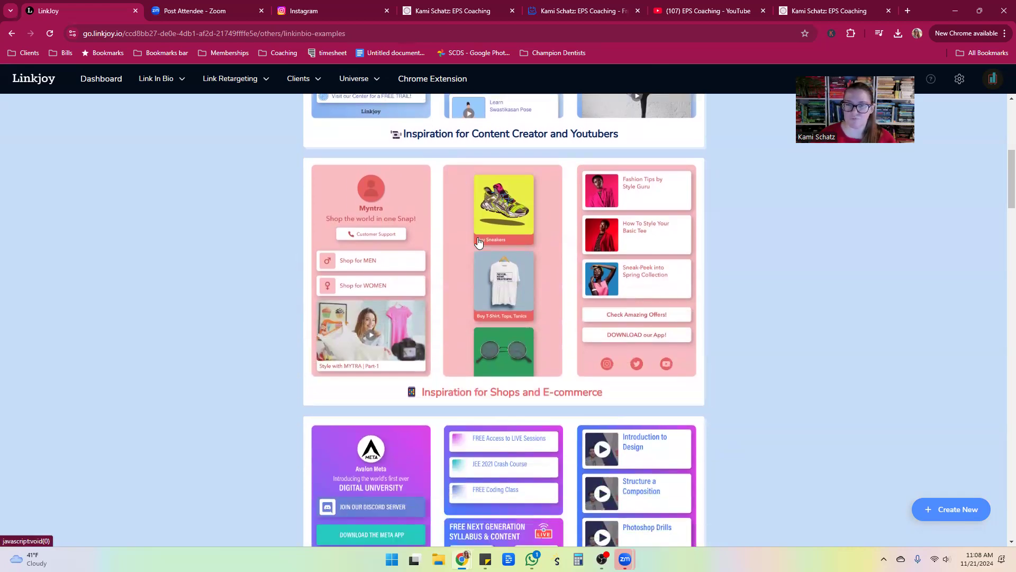
scroll(626, 354, down, 2)
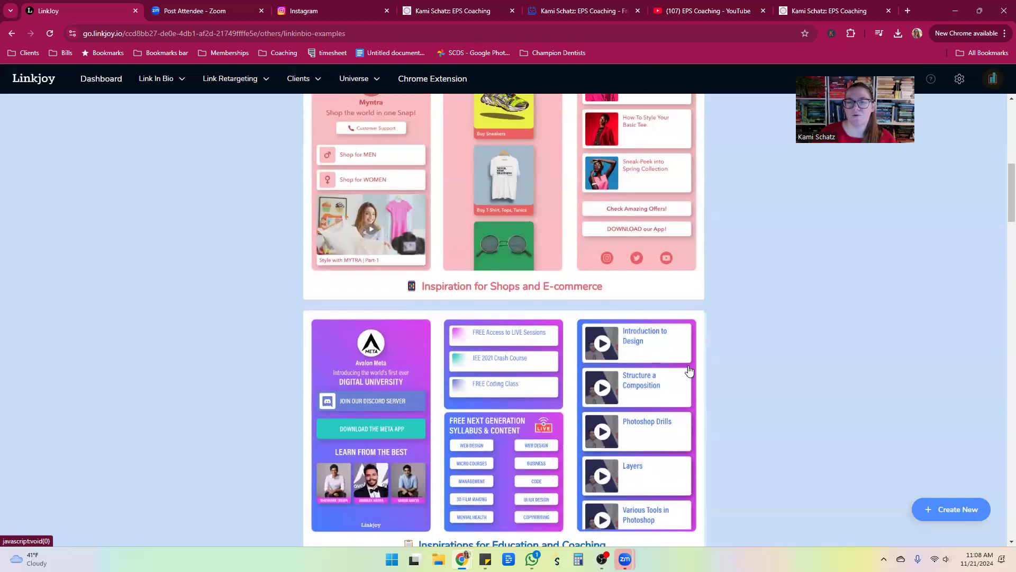
scroll(737, 388, down, 2)
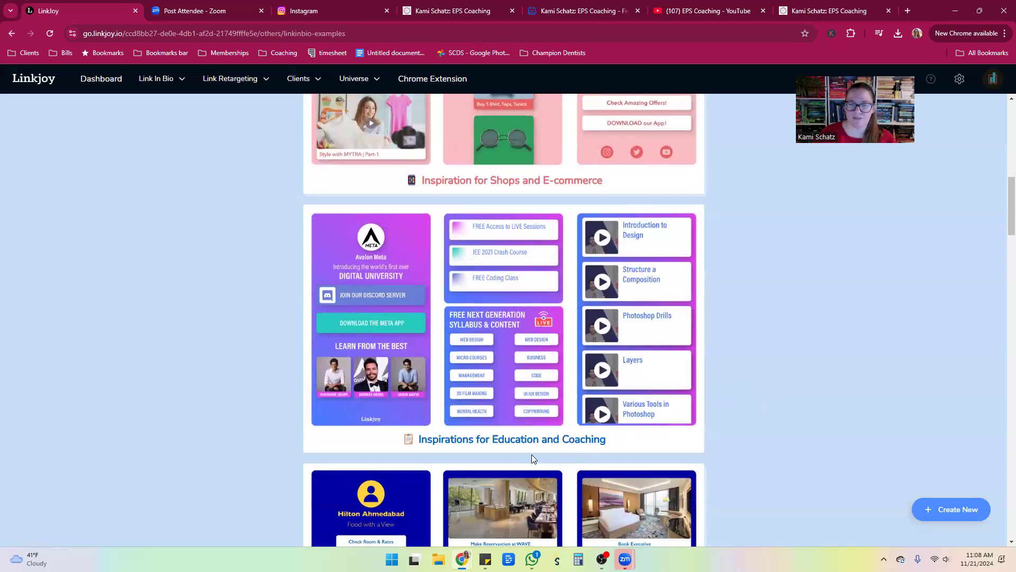
scroll(722, 378, down, 1)
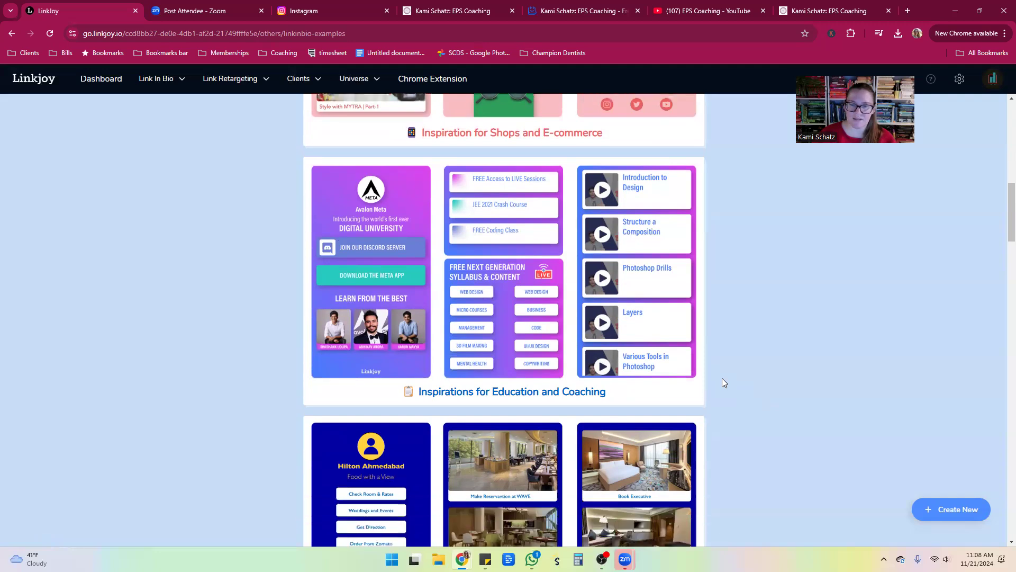
scroll(744, 348, down, 1)
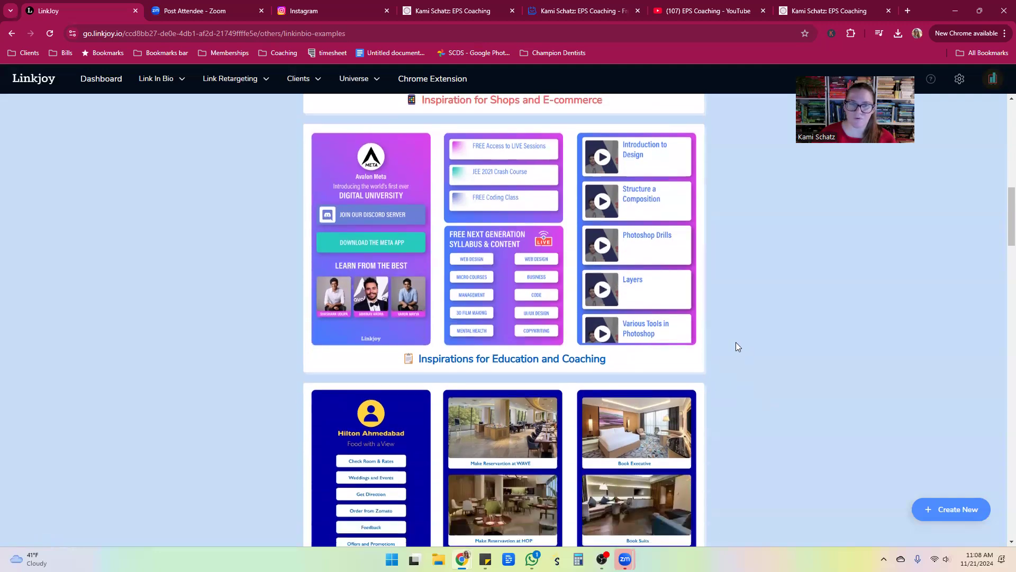
scroll(735, 345, down, 6)
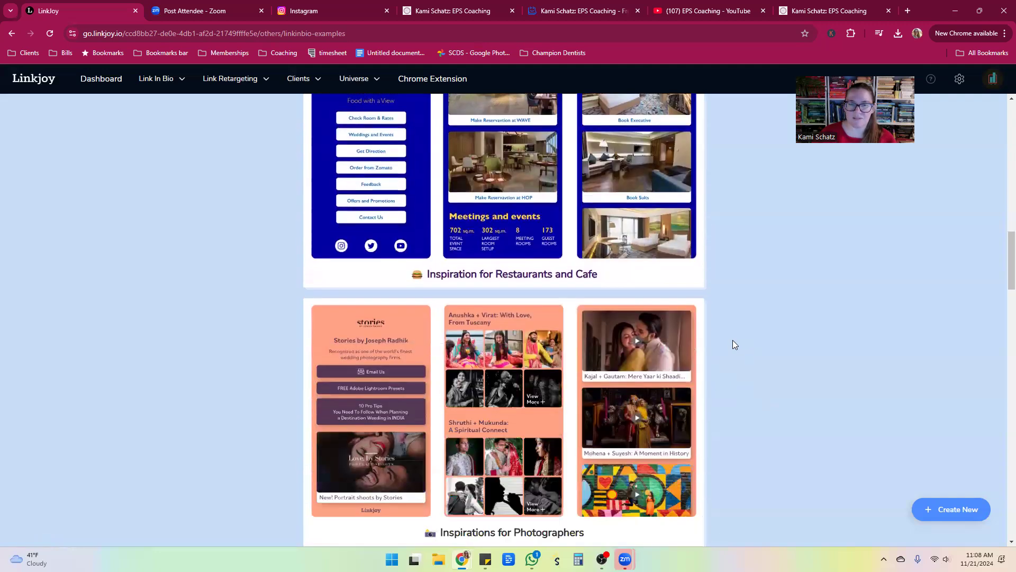
scroll(733, 340, down, 8)
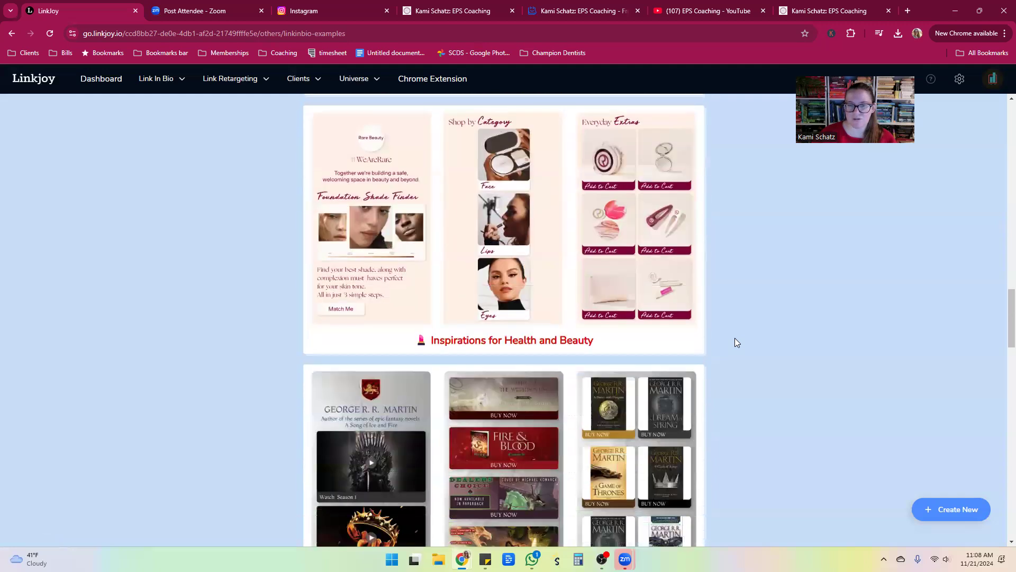
scroll(736, 342, down, 8)
scroll(735, 342, up, 5)
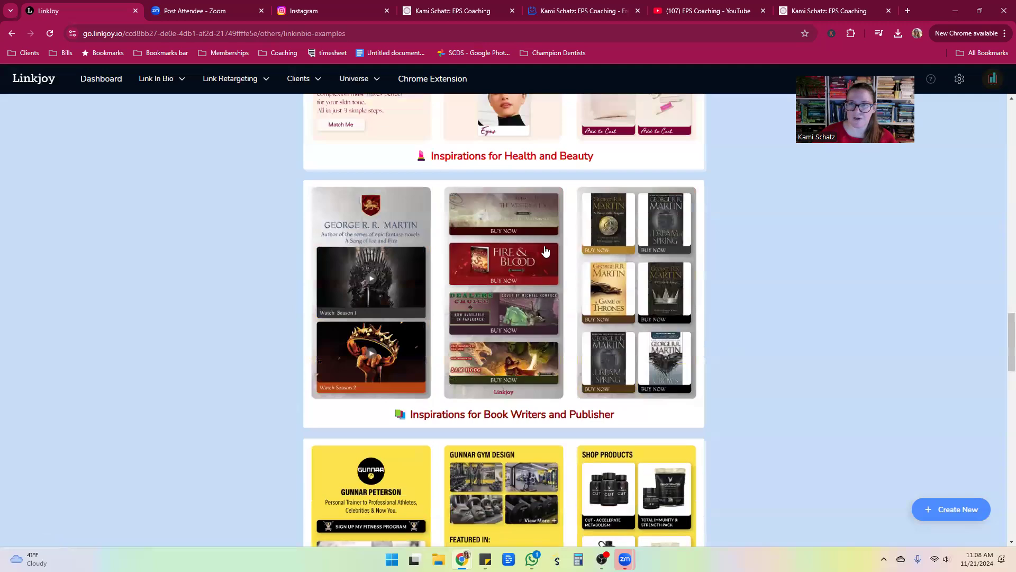
scroll(731, 329, down, 5)
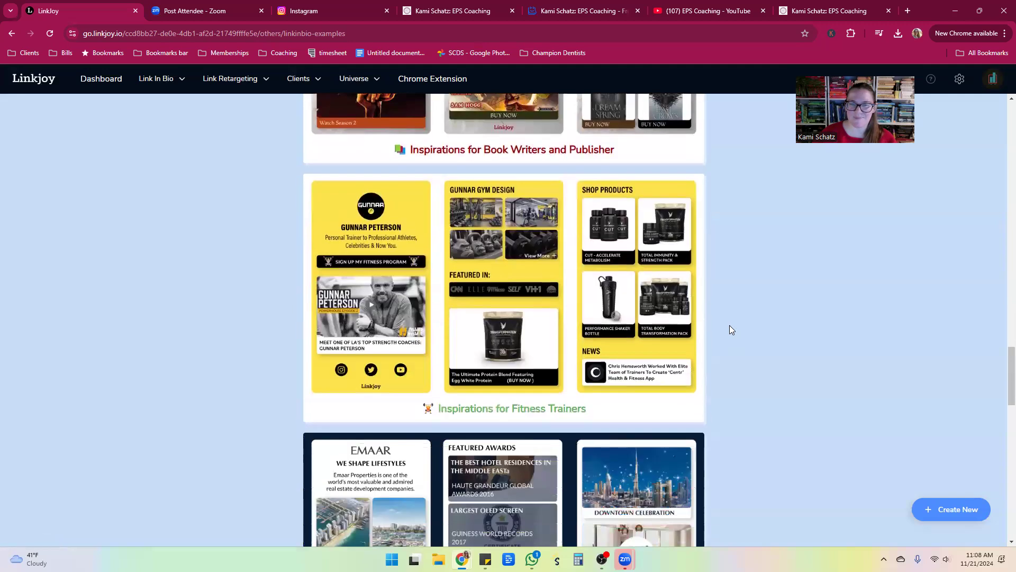
scroll(729, 328, down, 2)
scroll(713, 320, down, 1)
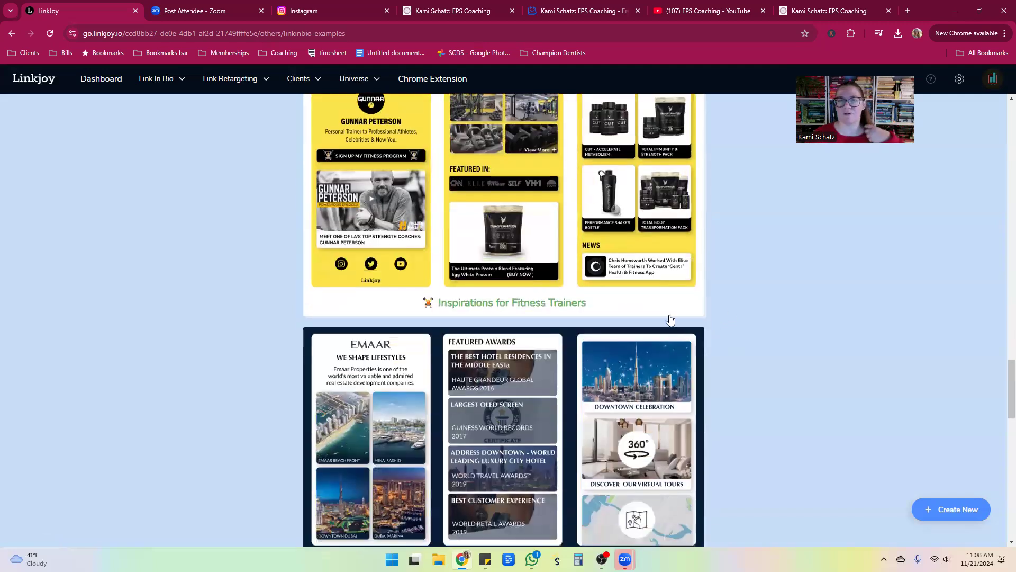
scroll(544, 318, down, 7)
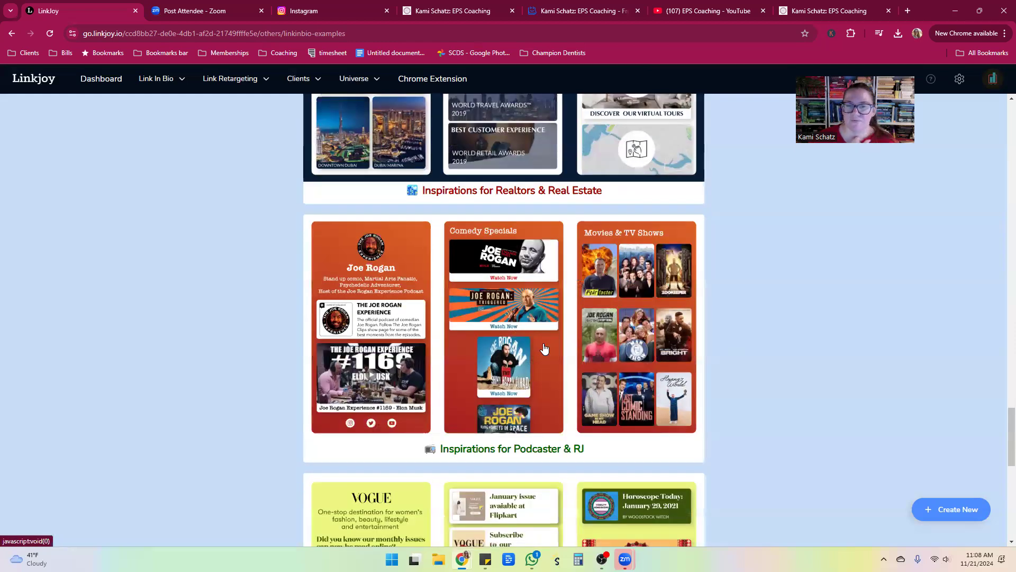
scroll(546, 347, down, 3)
scroll(623, 123, up, 1)
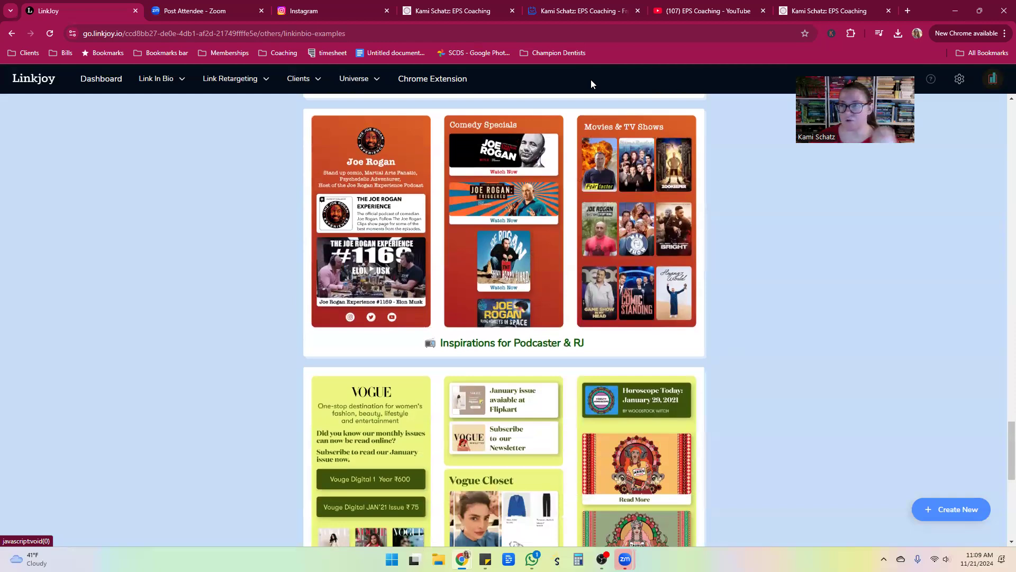
- Return to the Linkjoy dashboard, then switch to the Instagram profile page
click(22, 87)
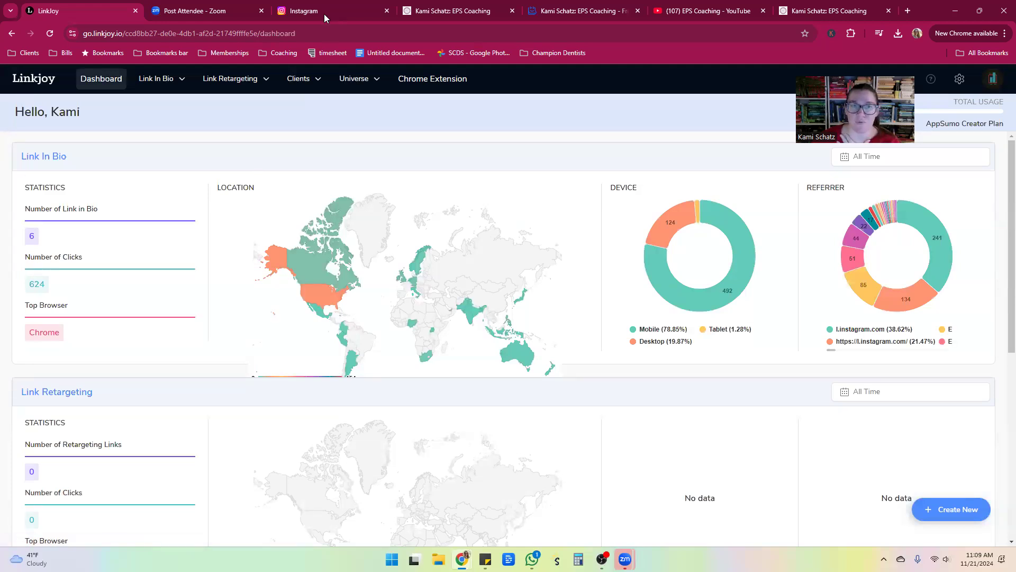
mouse_move(312, 11)
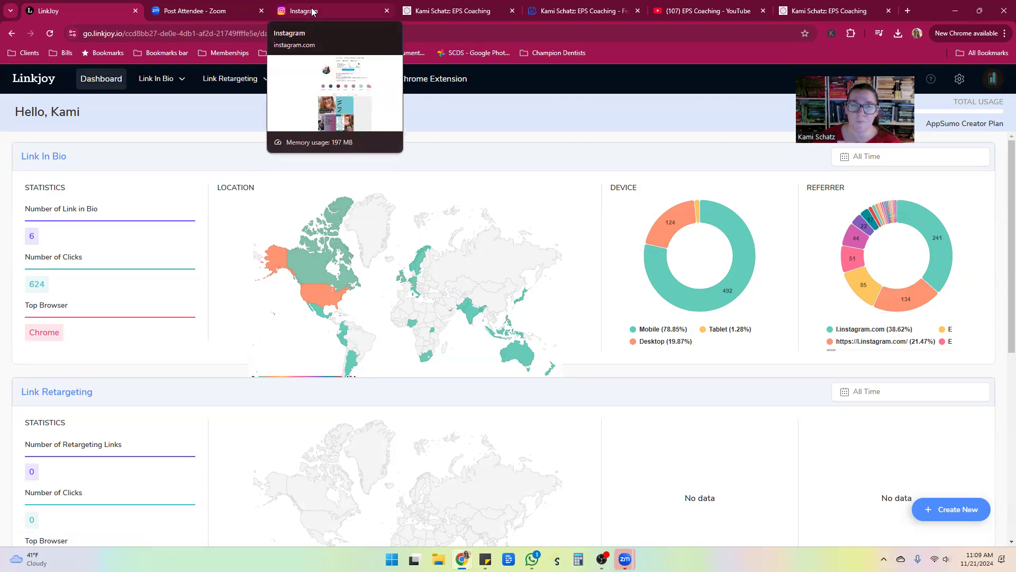
click(312, 12)
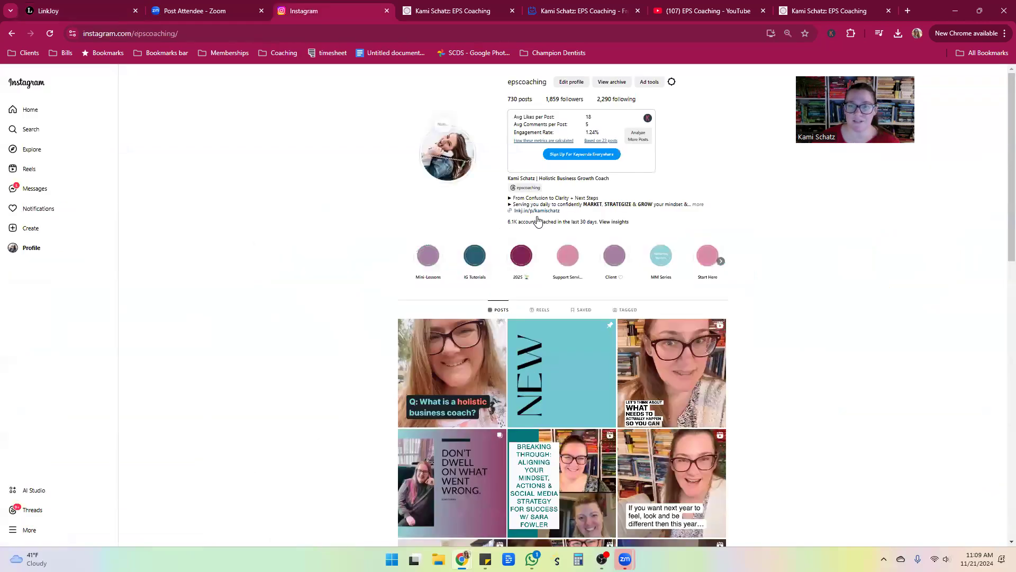